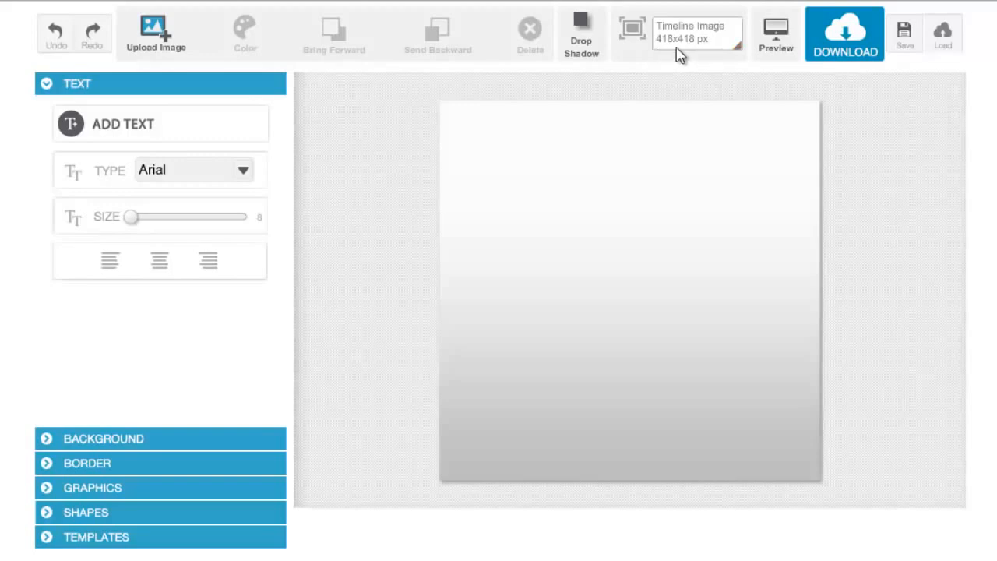
# - Try the Page Tab Image 111x74 and Engagement Ad 850x256 px preset canvas sizes
pyautogui.click(740, 50)
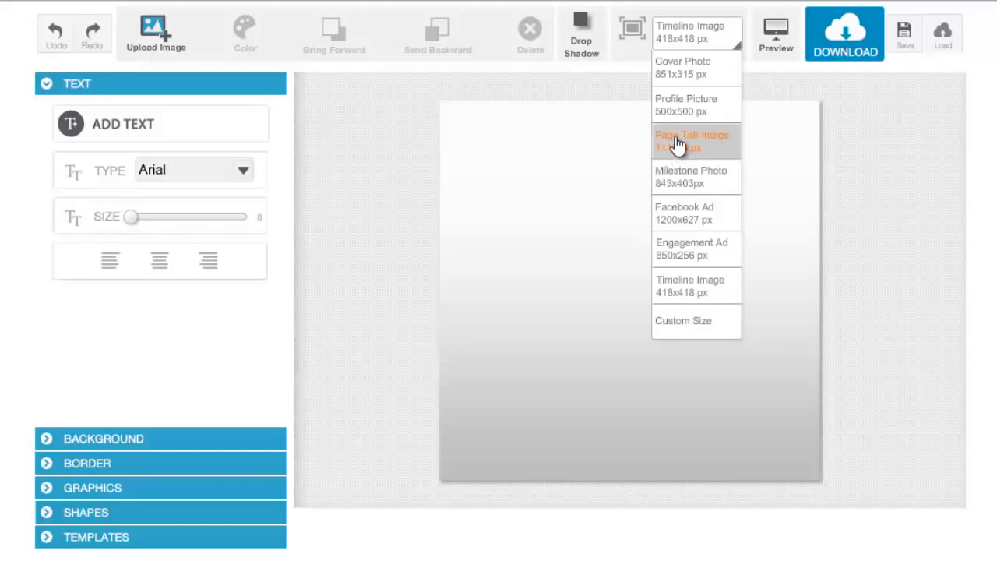
pyautogui.click(677, 145)
pyautogui.click(738, 49)
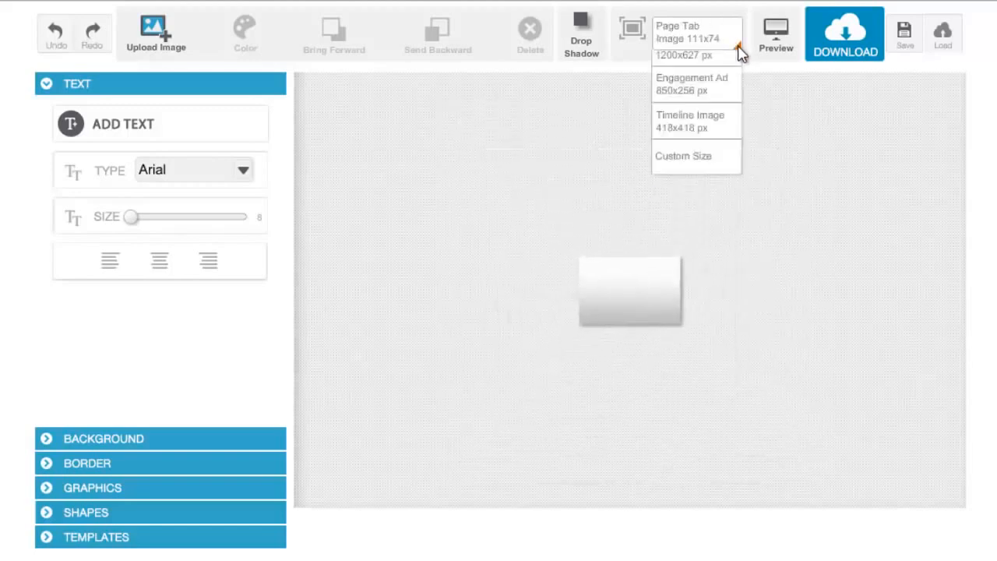
pyautogui.click(684, 247)
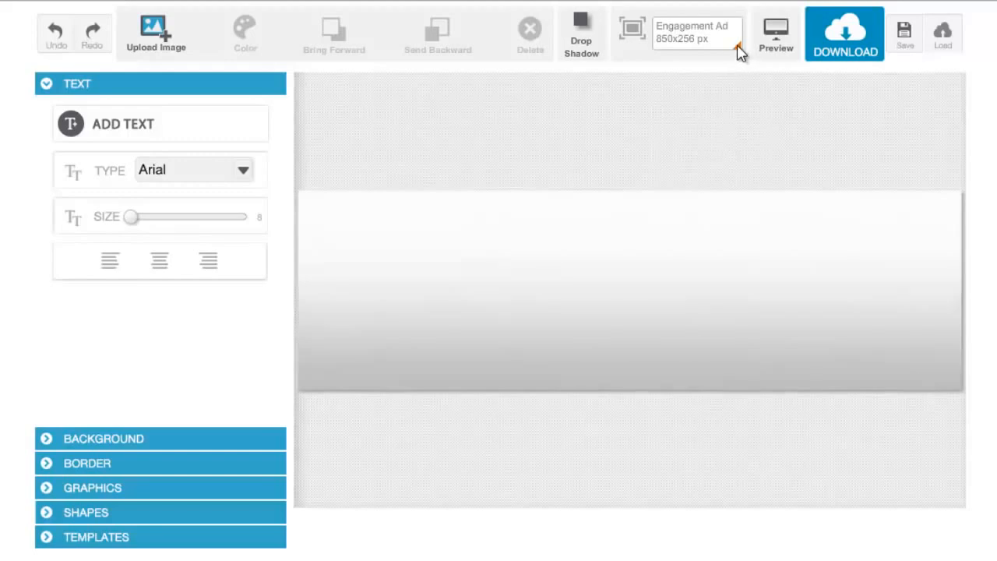
pyautogui.click(738, 50)
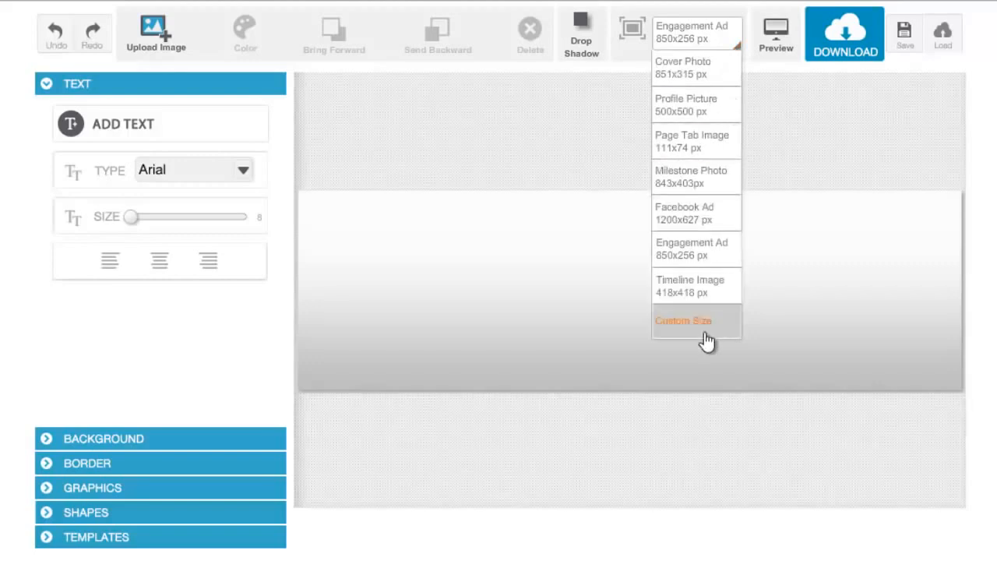
pyautogui.click(705, 331)
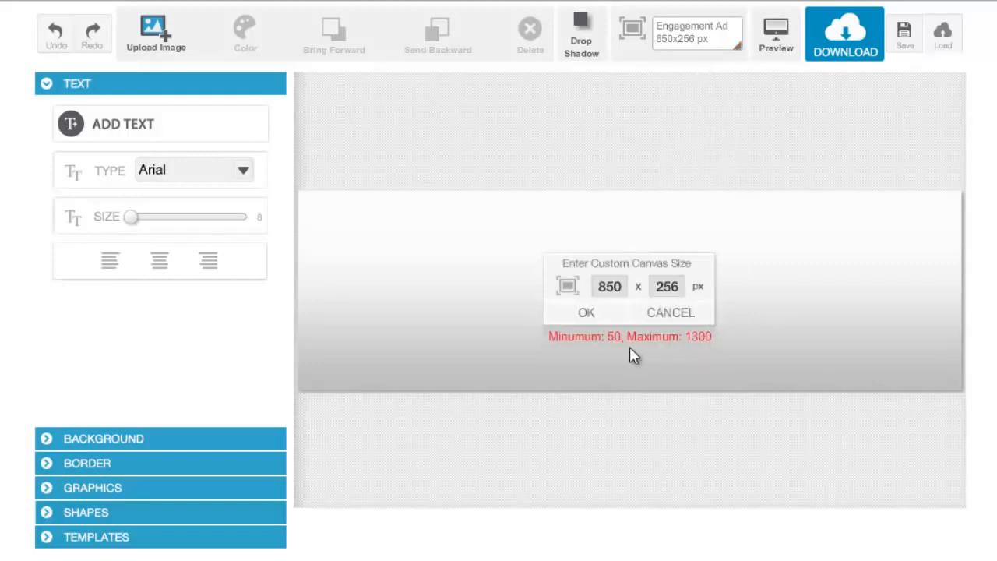
pyautogui.click(616, 292)
pyautogui.click(675, 289)
pyautogui.click(622, 287)
pyautogui.click(653, 293)
pyautogui.click(607, 291)
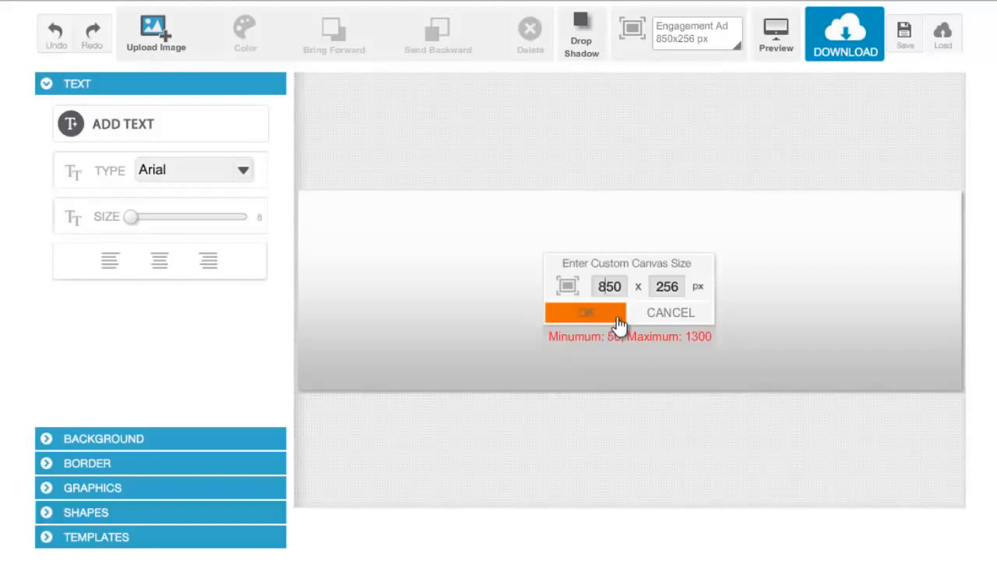
pyautogui.click(651, 319)
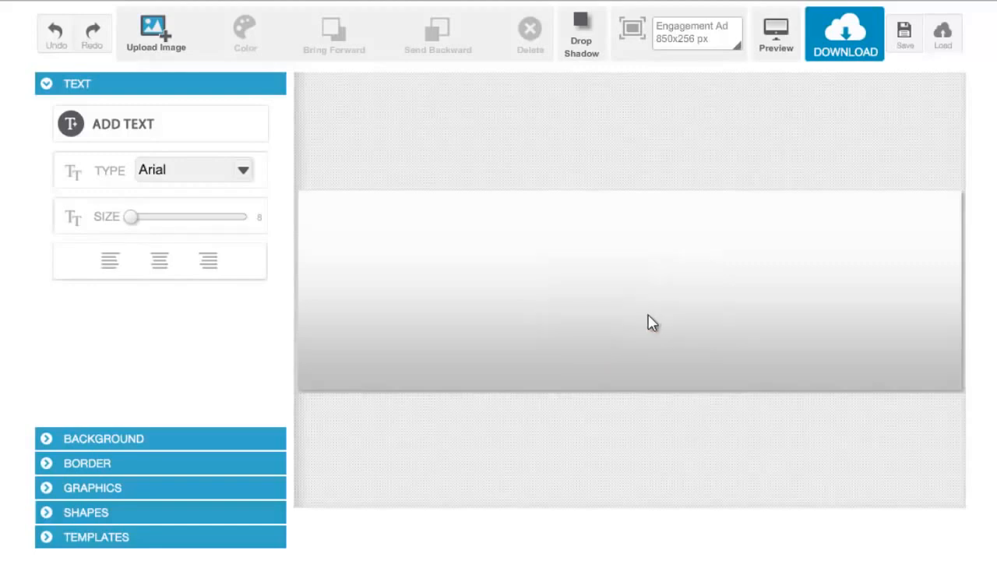
# - Set the canvas size to Timeline Image 418x418 px, preview the blank design and close the preview
pyautogui.click(736, 48)
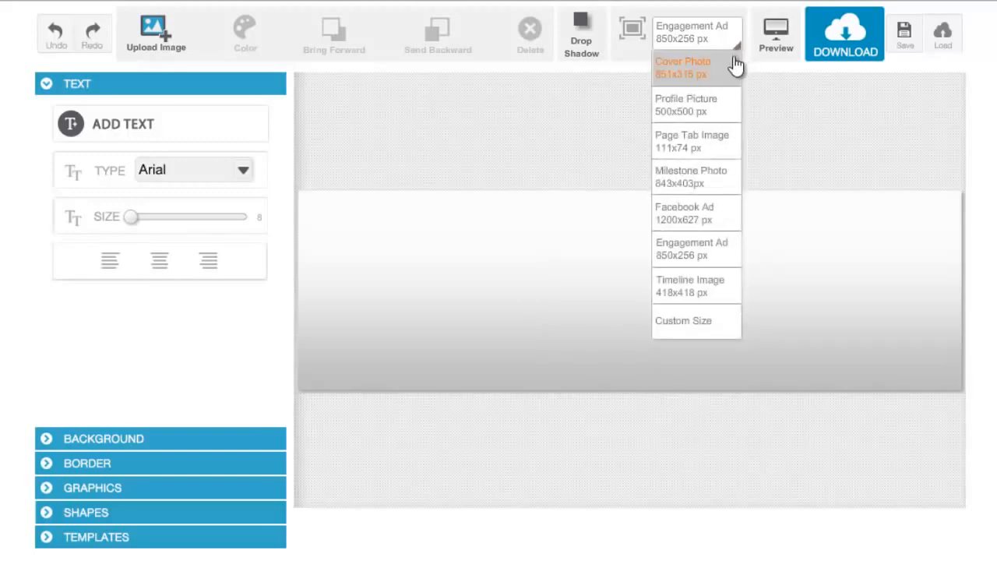
pyautogui.click(704, 294)
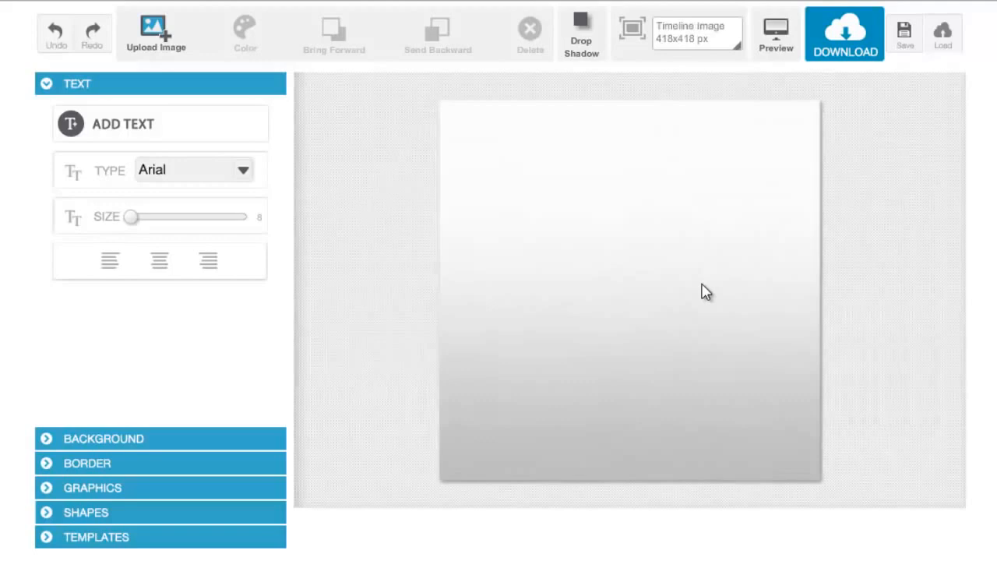
pyautogui.click(780, 51)
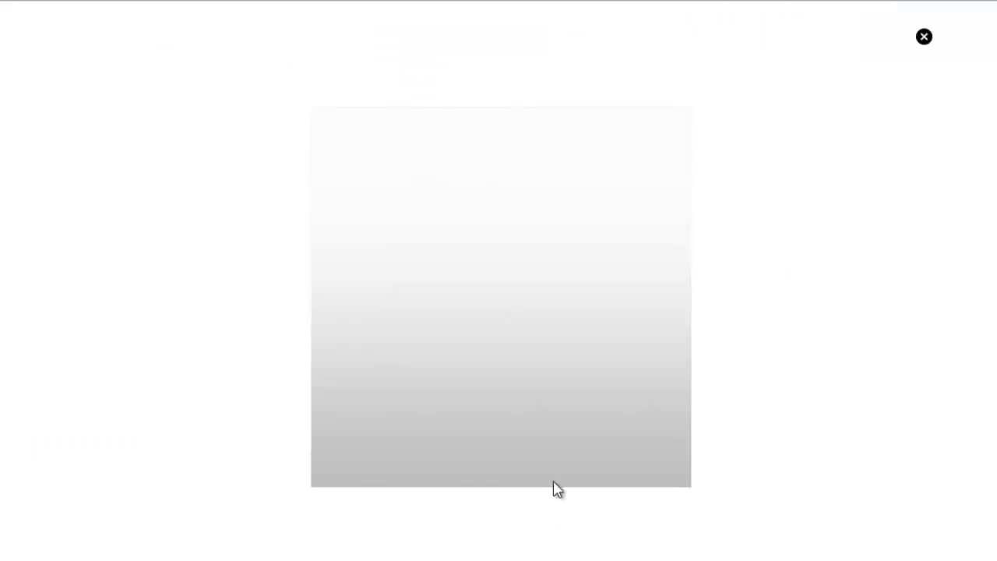
pyautogui.click(923, 38)
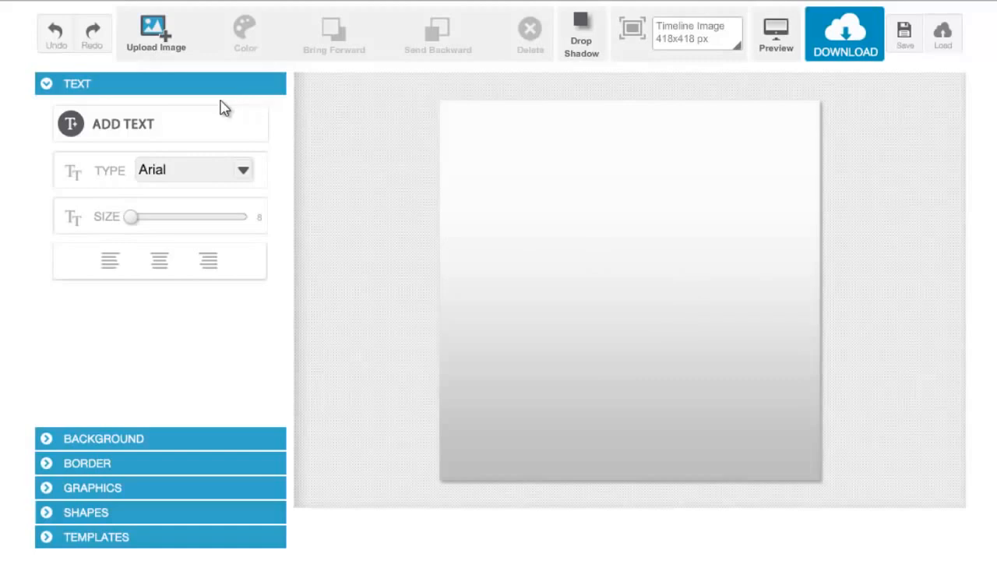
pyautogui.click(172, 438)
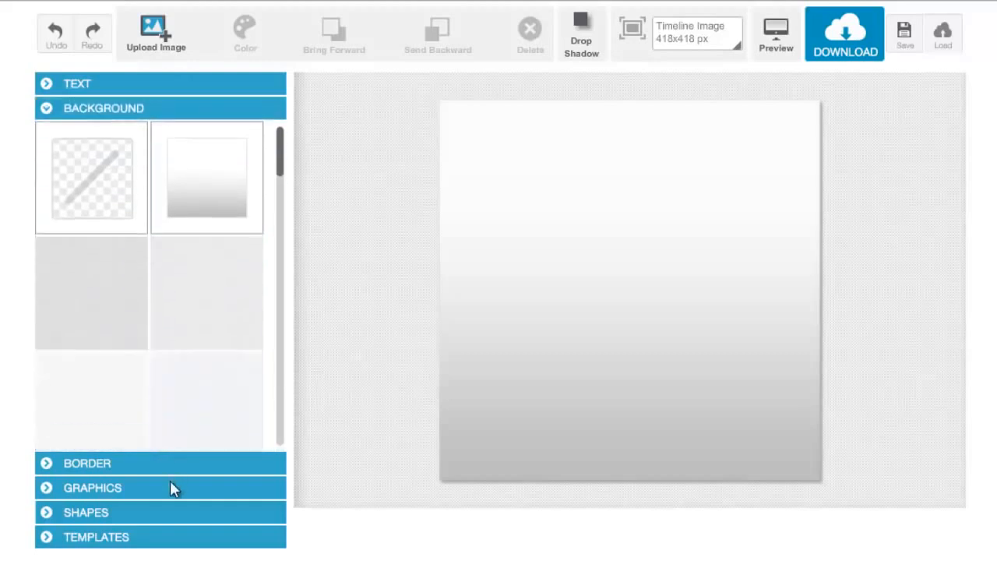
pyautogui.click(171, 464)
pyautogui.click(171, 486)
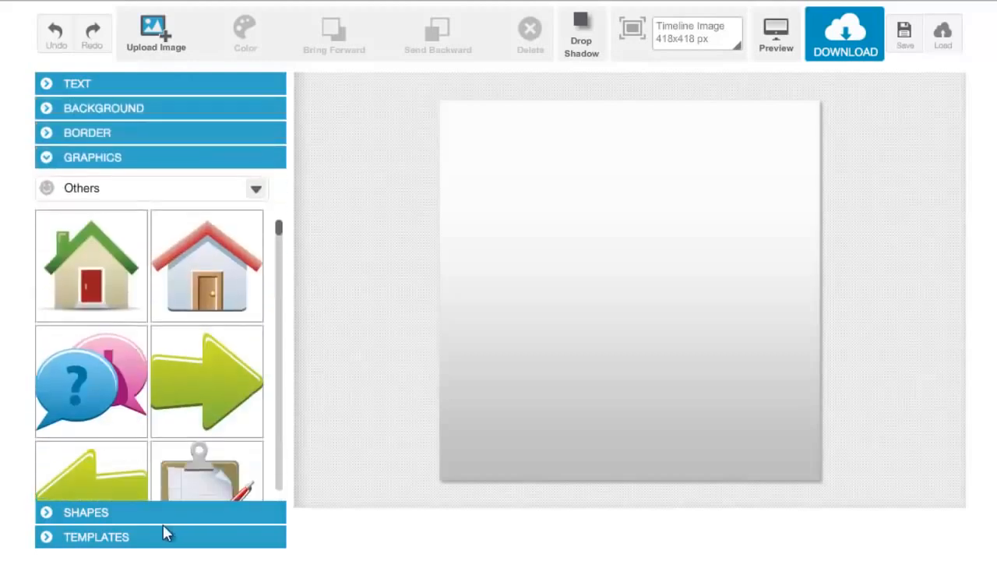
pyautogui.click(157, 517)
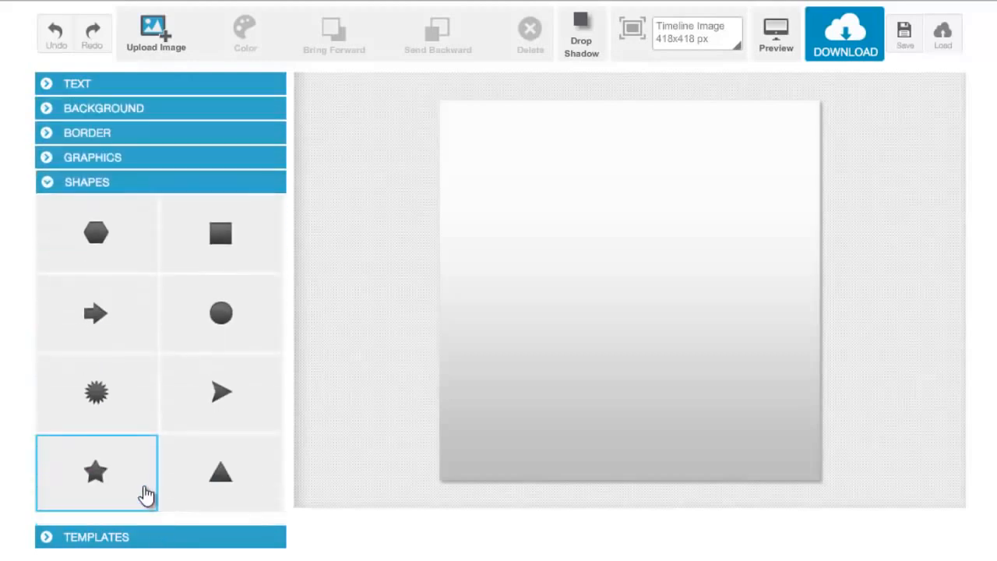
# - Add a text box in the upper part of the canvas reading YOURCOMPANYNAME
pyautogui.click(130, 88)
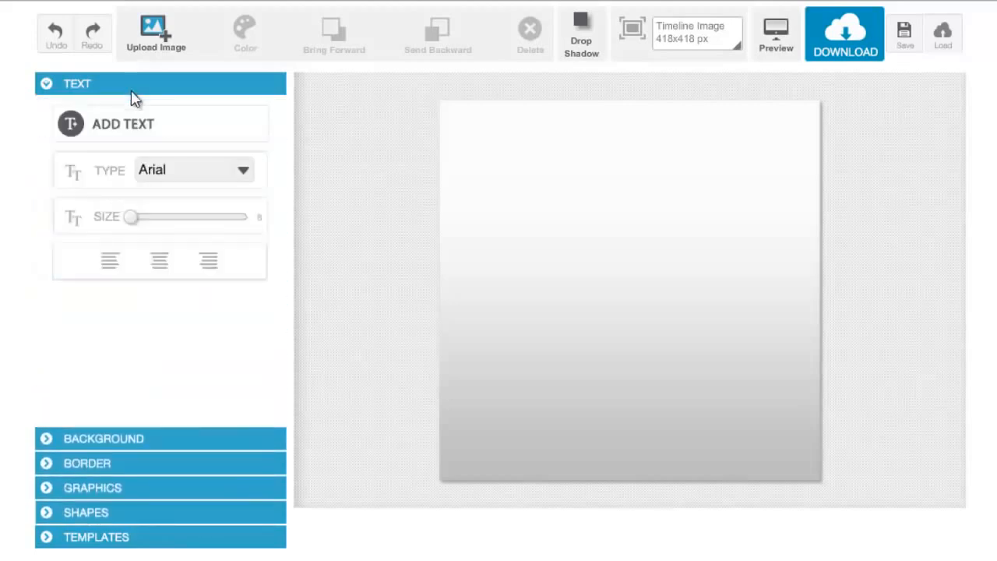
pyautogui.click(147, 136)
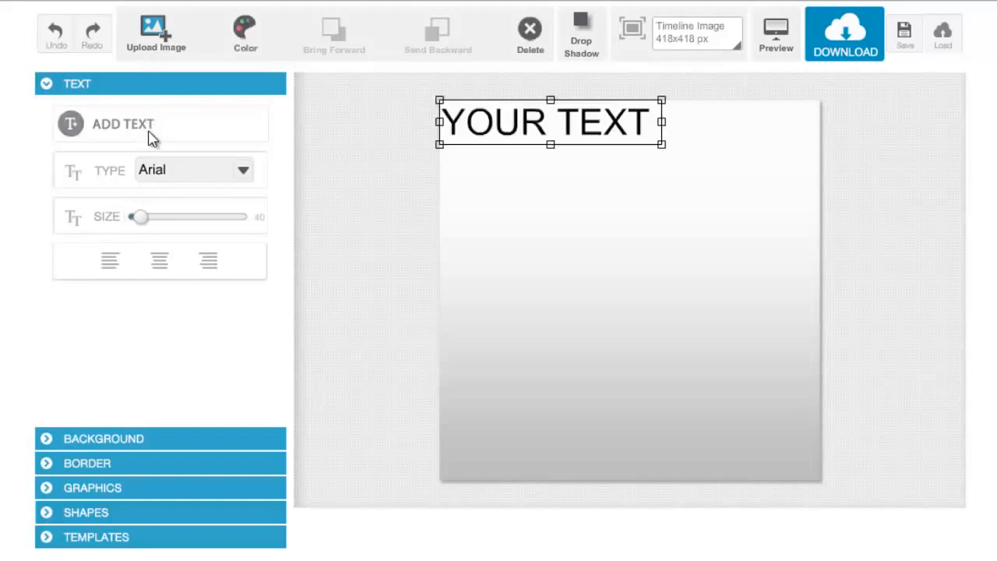
pyautogui.moveTo(548, 138); pyautogui.dragTo(629, 207)
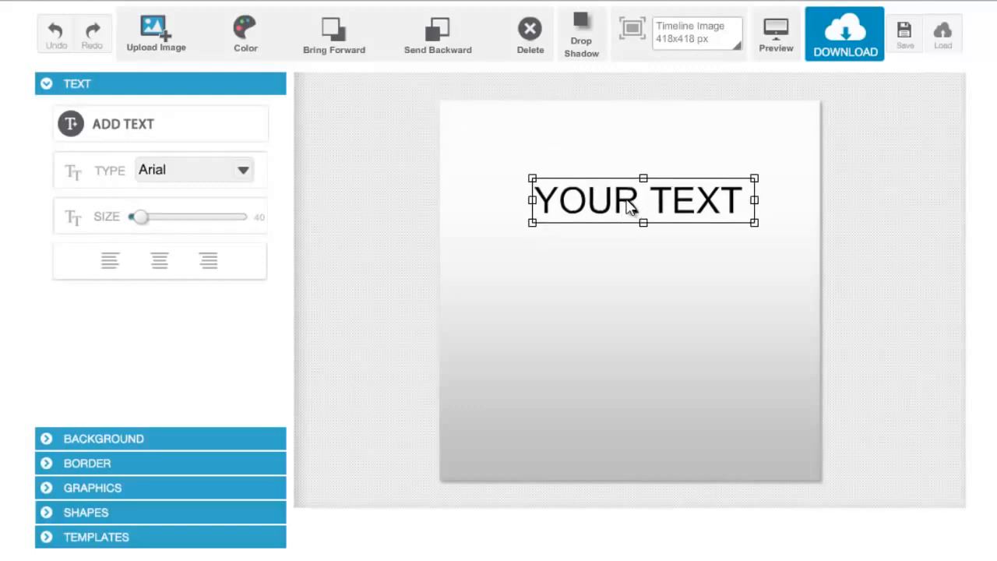
pyautogui.doubleClick(628, 200)
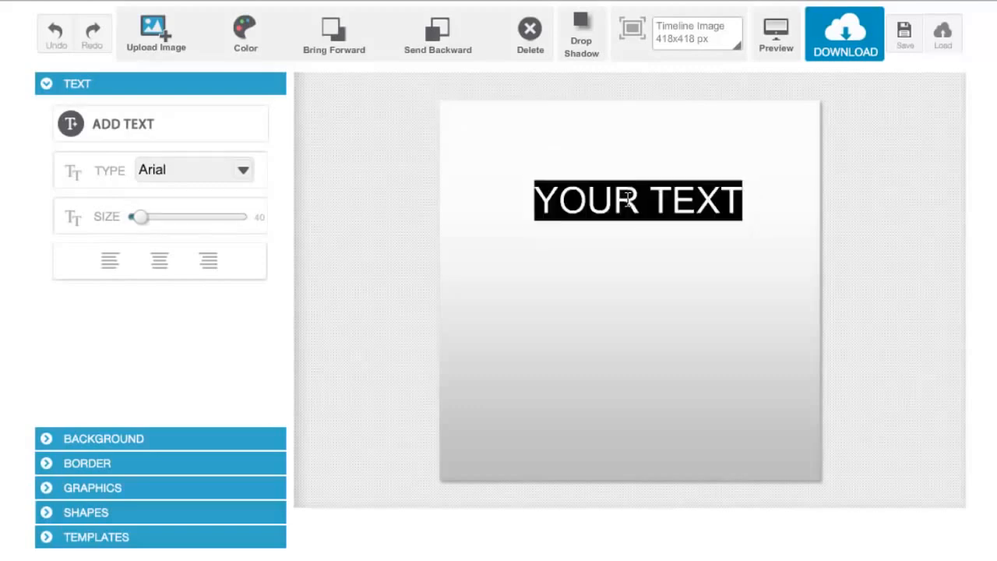
pyautogui.write('YOURCM')
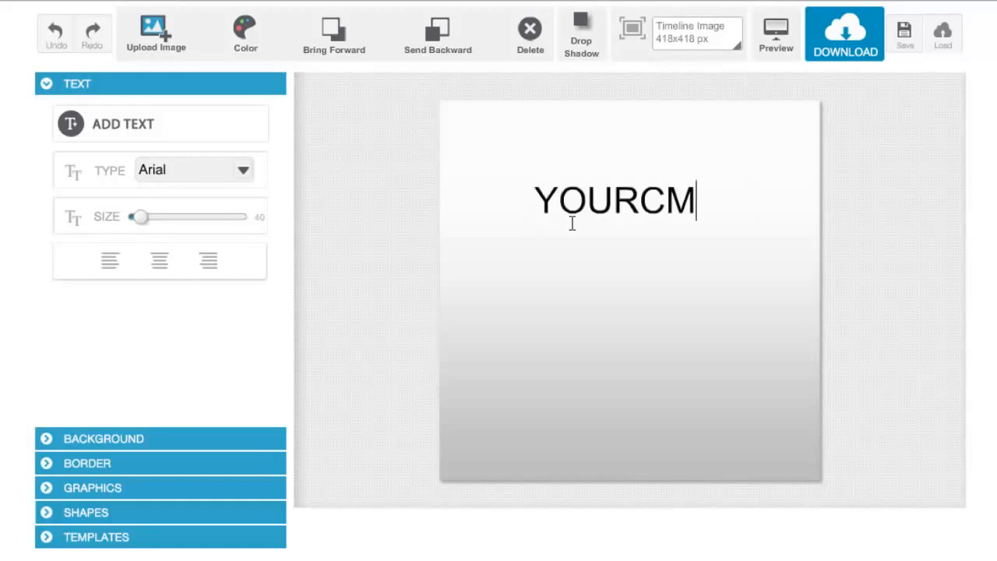
pyautogui.press('BackSpace')
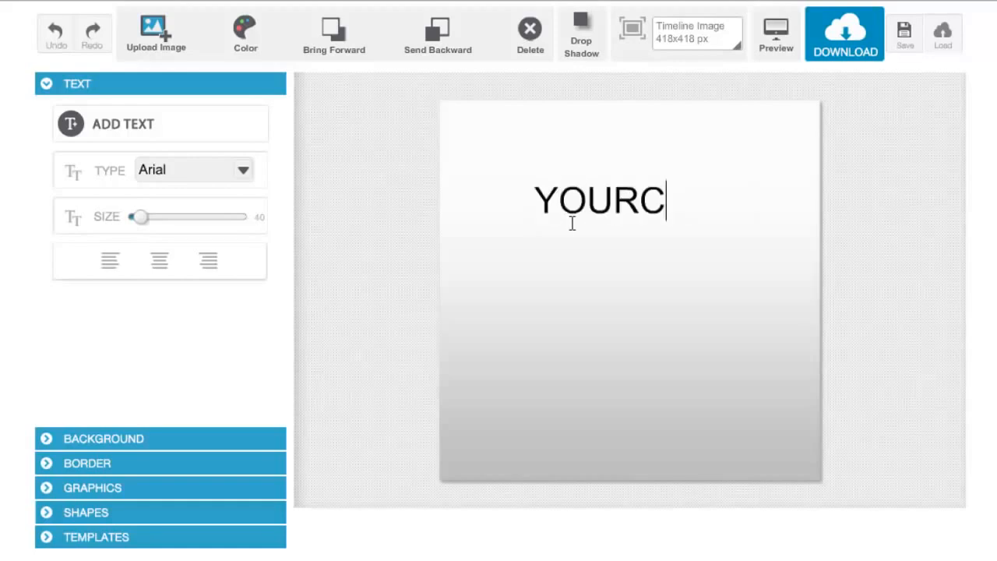
pyautogui.write('OMPANY')
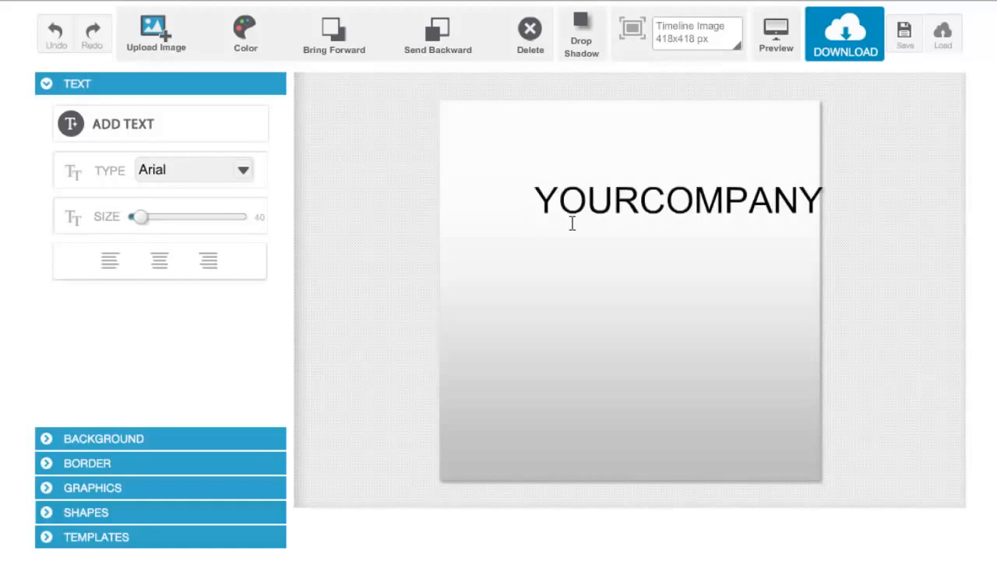
pyautogui.write('NAME')
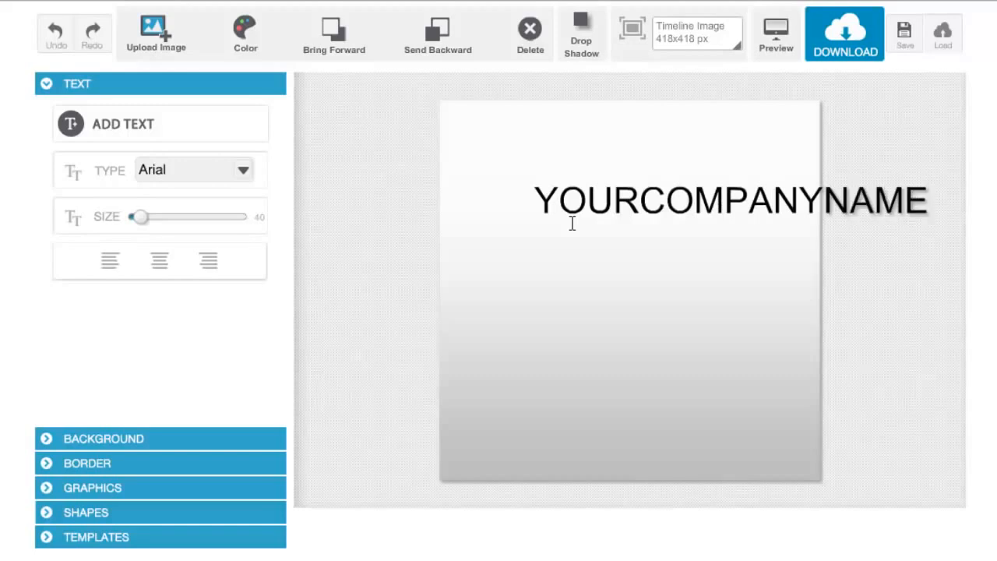
# - Set the YOURCOMPANYNAME text's font to BebasNeue and its size to 44
pyautogui.click(244, 171)
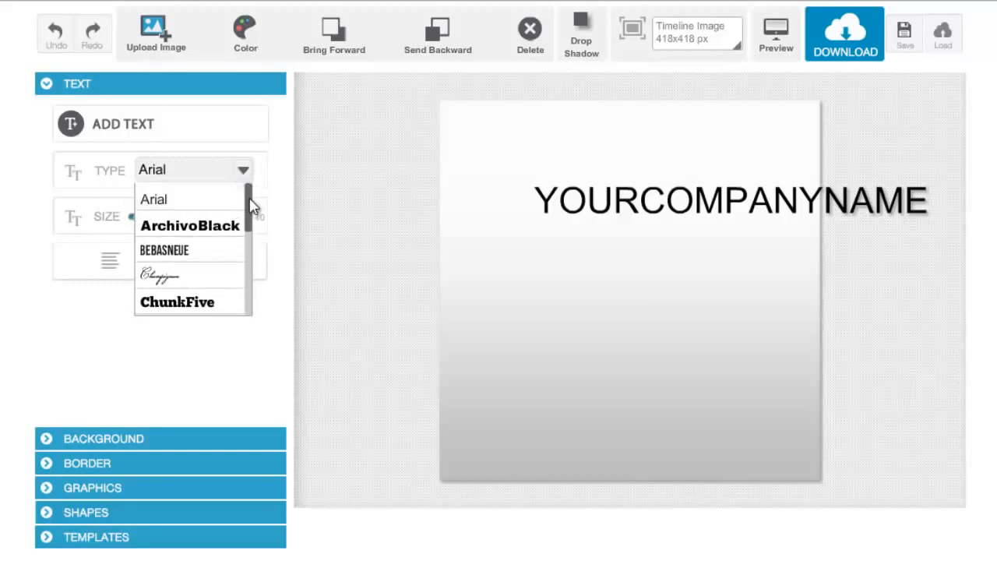
pyautogui.scroll(-1, 249, 207)
pyautogui.click(225, 223)
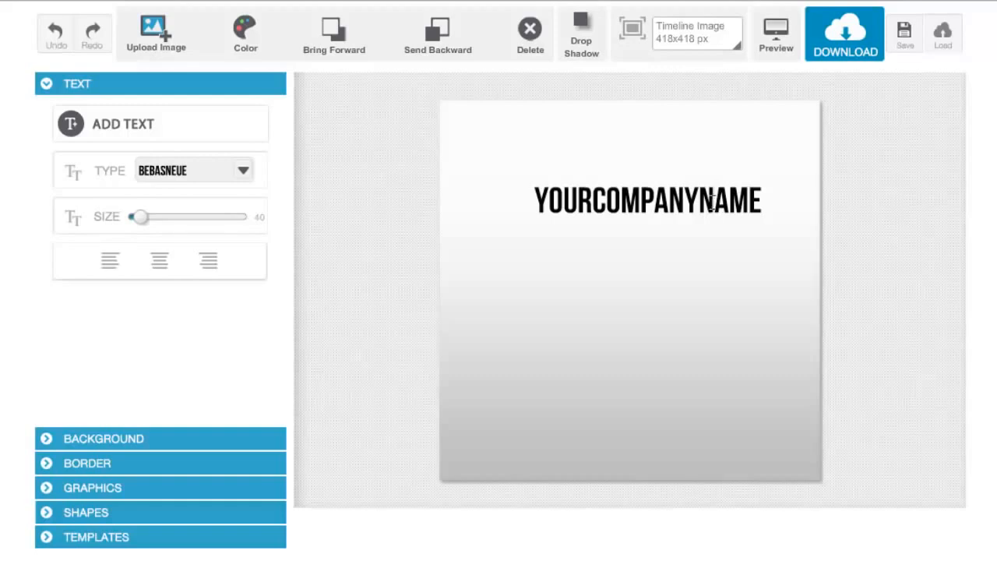
pyautogui.click(141, 222)
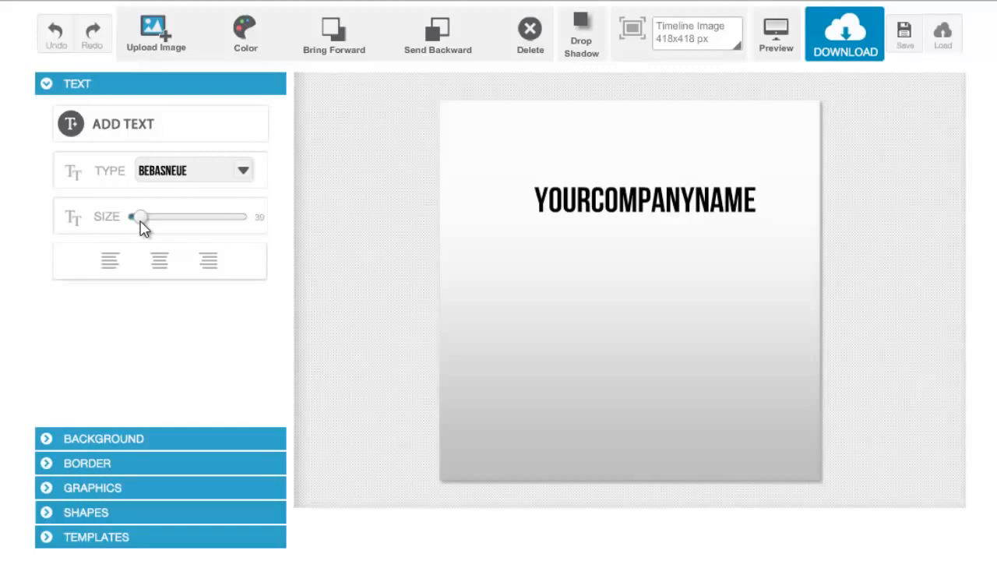
pyautogui.moveTo(141, 222)
pyautogui.mouseDown()
pyautogui.moveTo(176, 220)
pyautogui.moveTo(126, 229)
pyautogui.moveTo(150, 231)
pyautogui.moveTo(143, 227)
pyautogui.mouseUp()
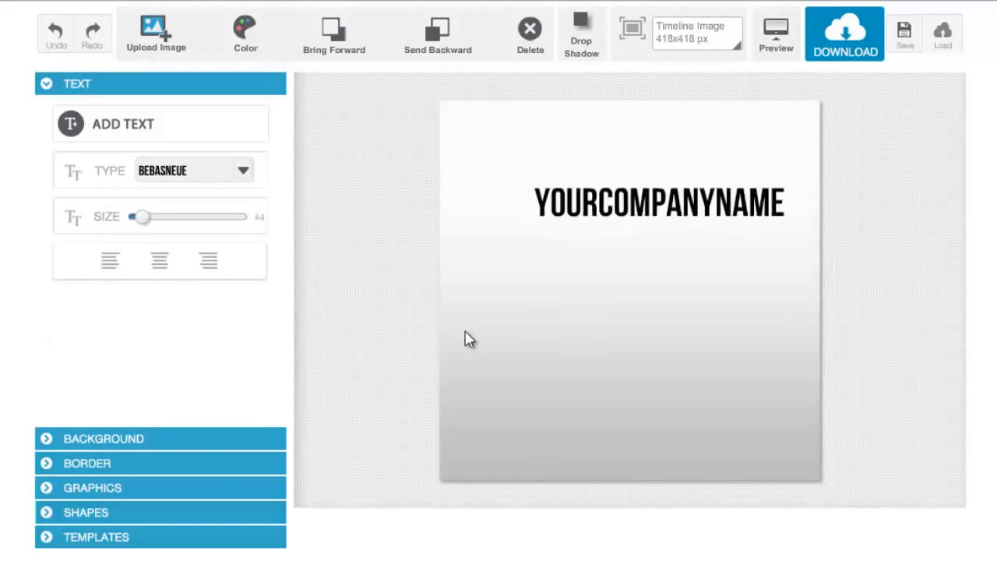
pyautogui.click(476, 307)
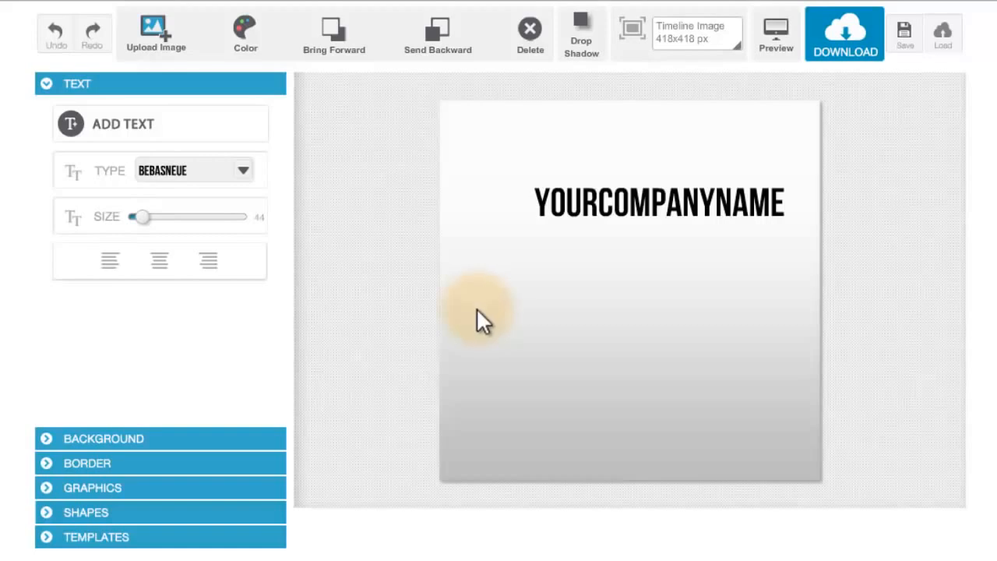
pyautogui.click(571, 253)
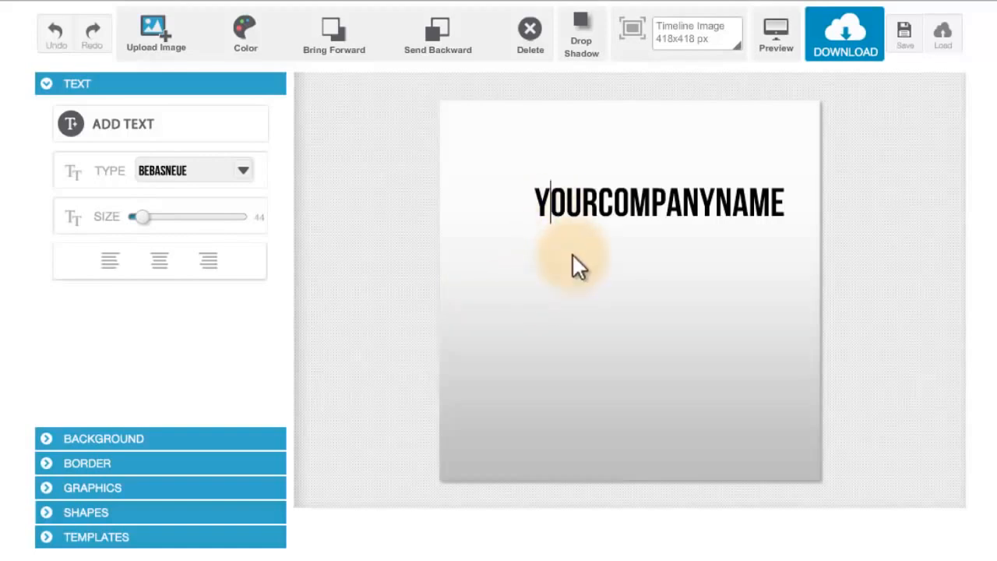
pyautogui.click(659, 354)
# - Enlarge the YOURCOMPANYNAME text slightly and move it near the canvas's upper edge, roughly centred horizontally
pyautogui.click(660, 215)
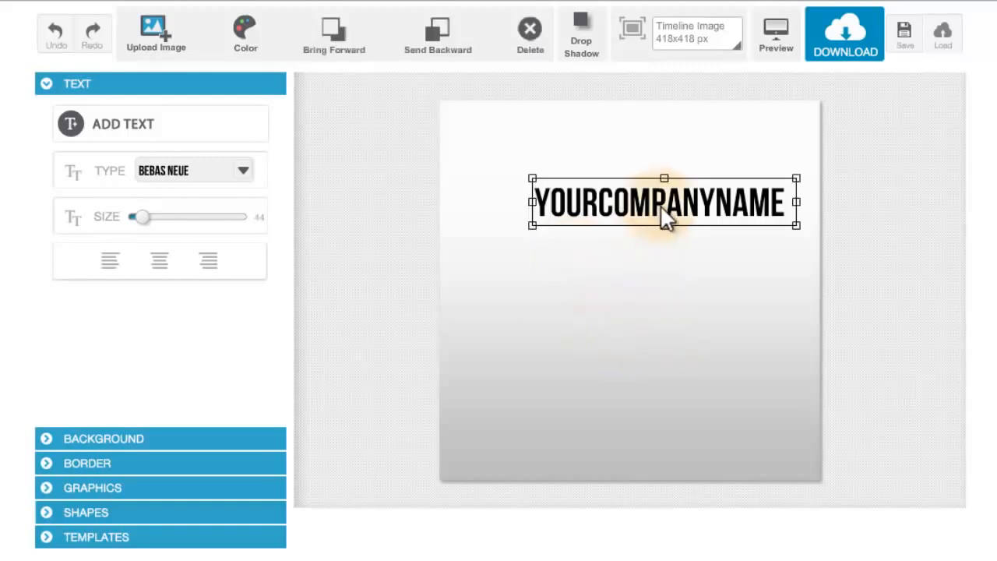
pyautogui.moveTo(654, 201); pyautogui.dragTo(634, 194)
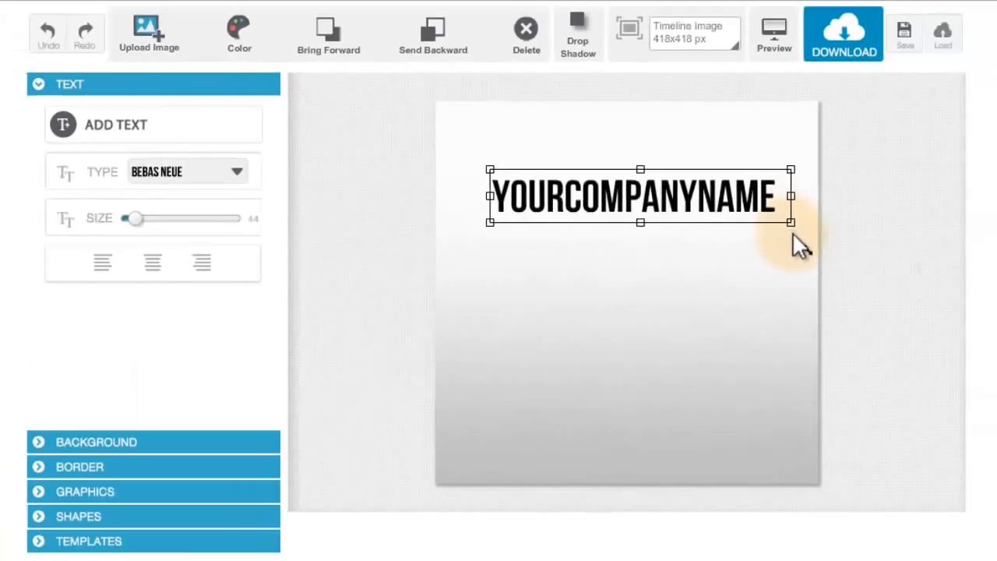
pyautogui.moveTo(870, 352); pyautogui.dragTo(912, 387)
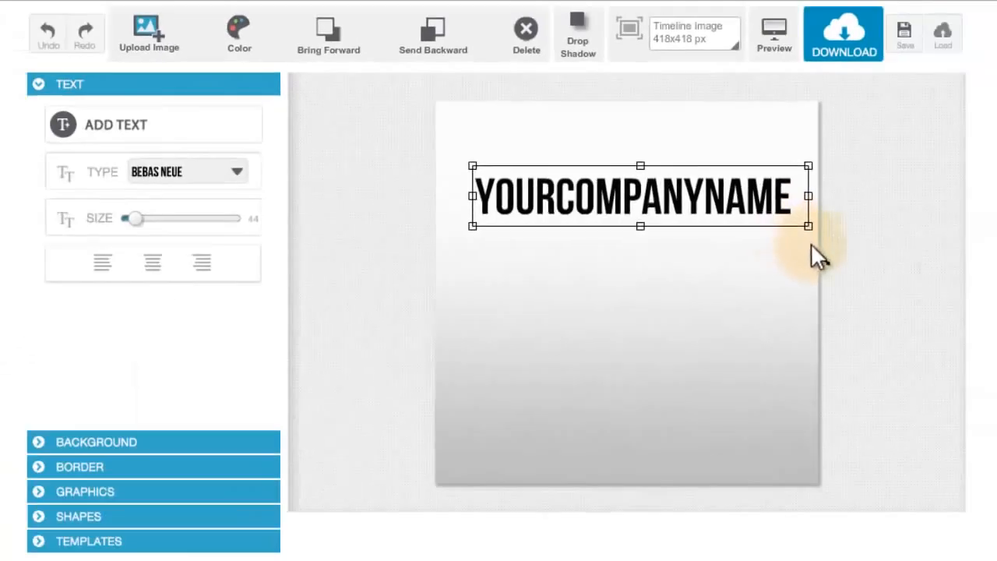
pyautogui.moveTo(811, 244); pyautogui.dragTo(783, 222)
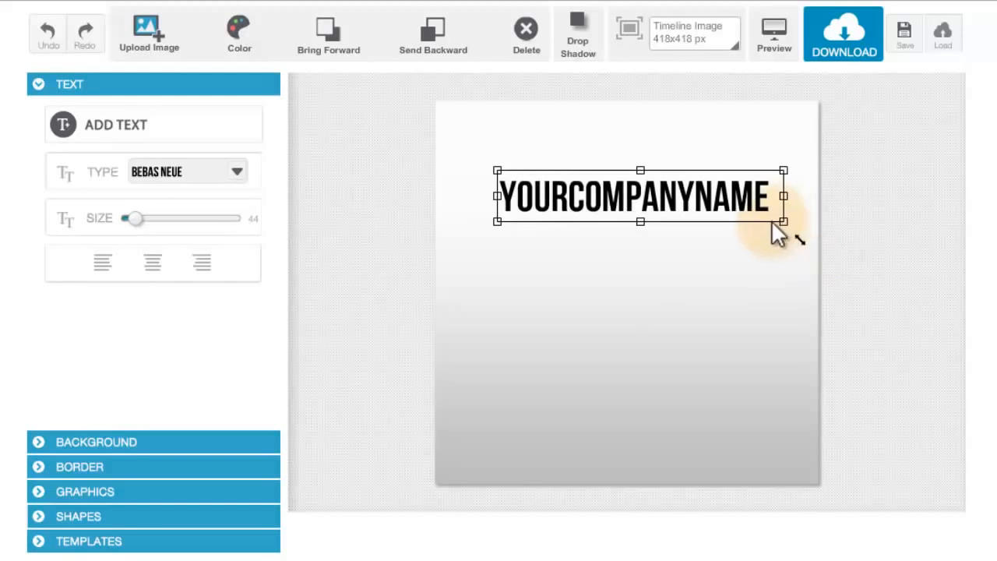
pyautogui.moveTo(672, 209); pyautogui.dragTo(663, 173)
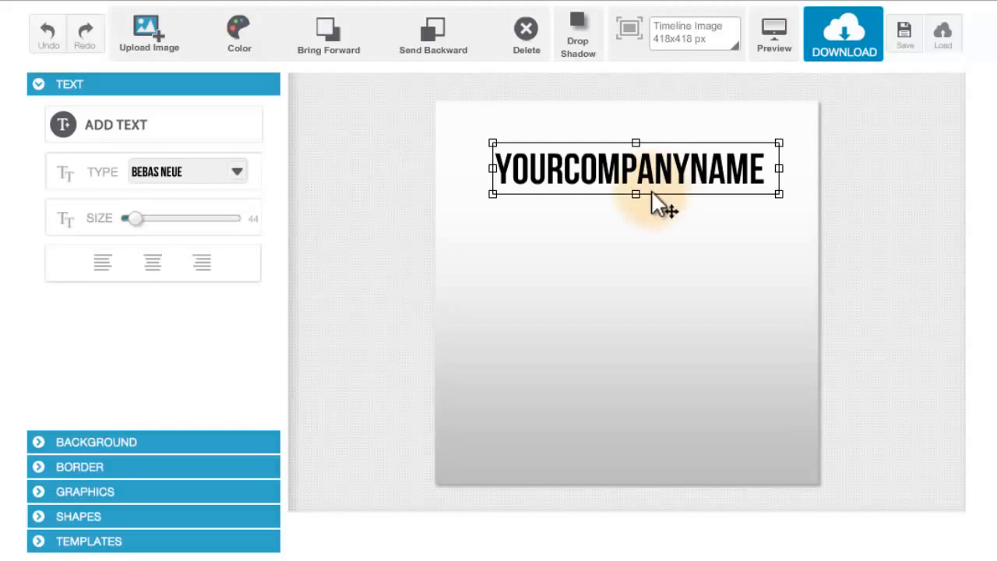
# - Add a text box below the YOURCOMPANYNAME heading reading "Tel. No." followed by the placeholder phone number
pyautogui.click(141, 139)
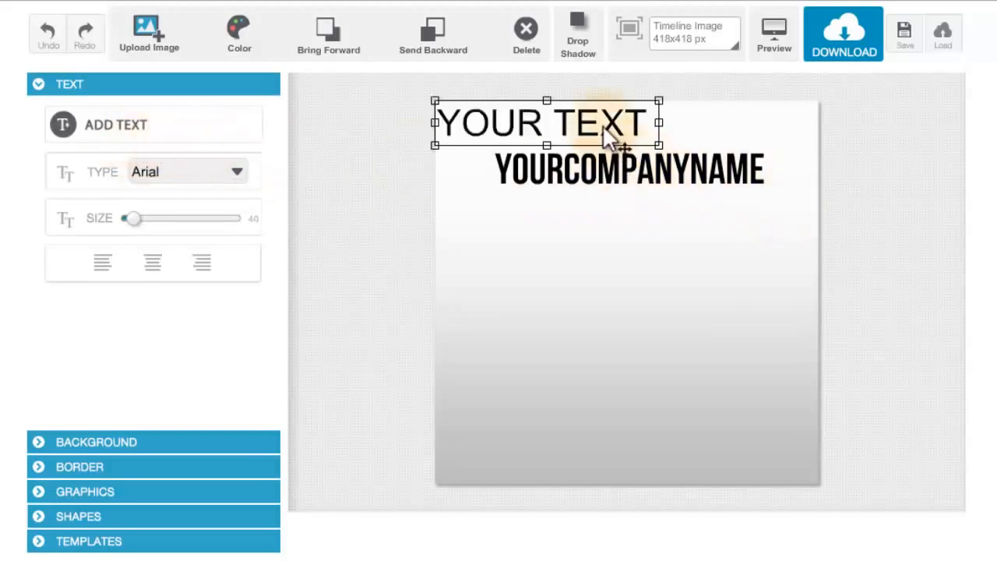
pyautogui.moveTo(607, 127); pyautogui.dragTo(654, 290)
pyautogui.doubleClick(654, 287)
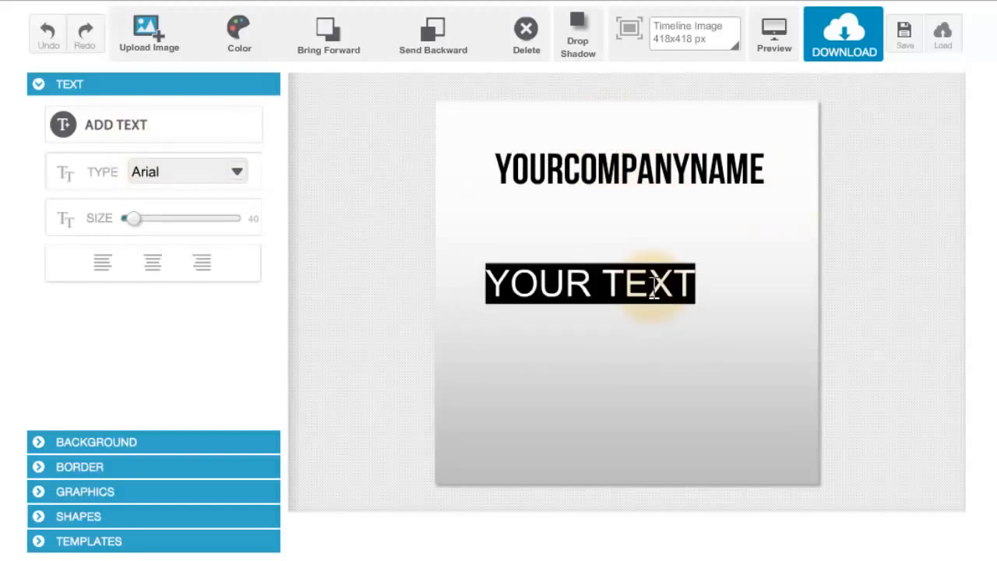
pyautogui.write('tEL')
pyautogui.press('BackSpace')
pyautogui.press('BackSpace')
pyautogui.press('BackSpace')
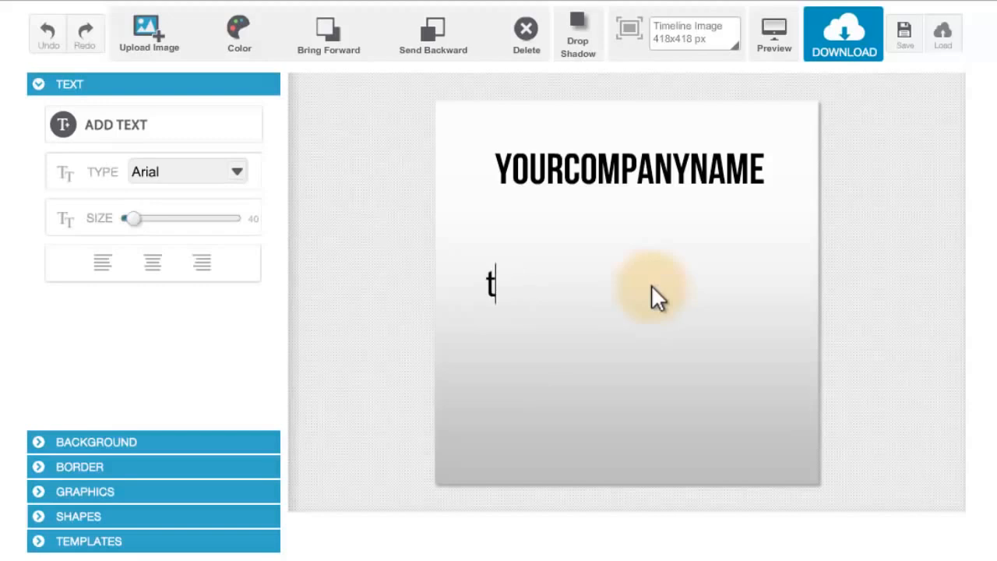
pyautogui.write('tel')
pyautogui.press('BackSpace')
pyautogui.press('BackSpace')
pyautogui.press('BackSpace')
pyautogui.write('Te')
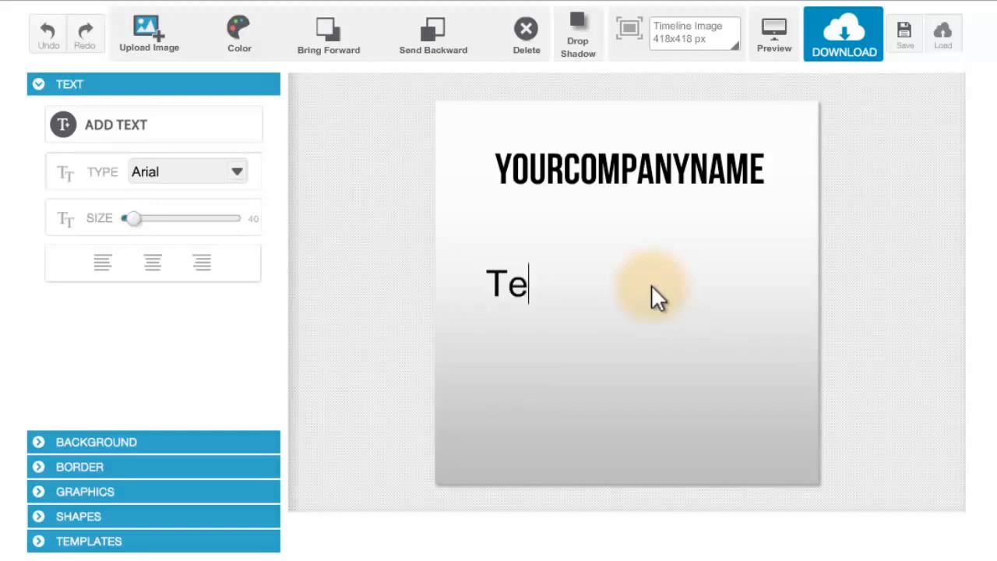
pyautogui.write('l. No.')
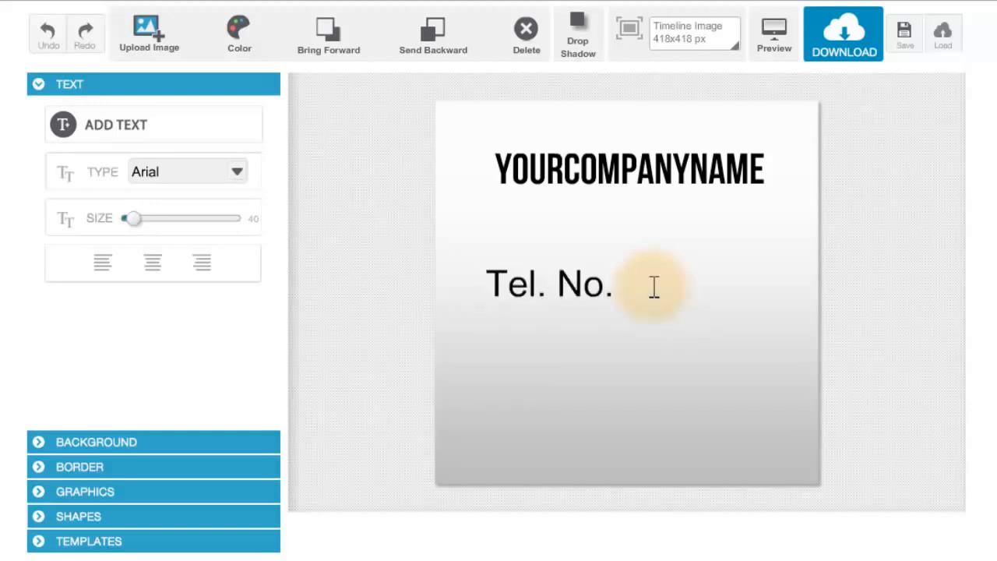
pyautogui.write(' 123 4567')
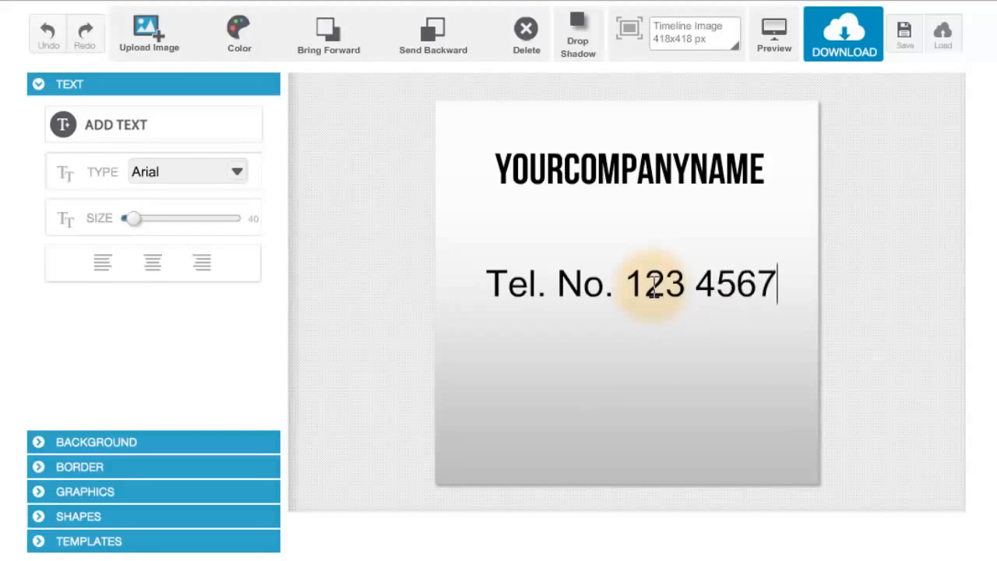
# - Add a second line to the contact text containing the label "Address" and the placeholder street address
pyautogui.press('Return')
pyautogui.write('Address ')
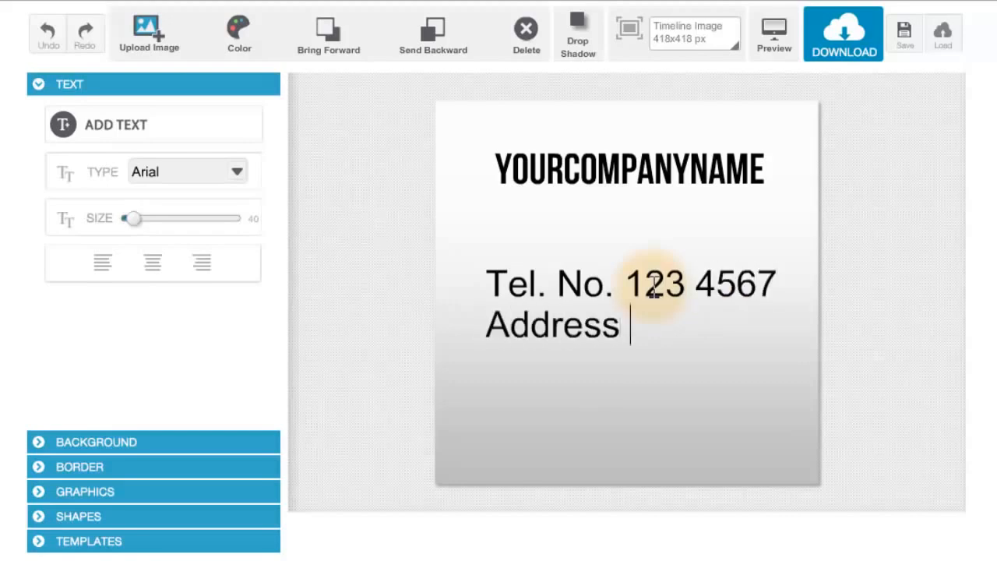
pyautogui.write('##')
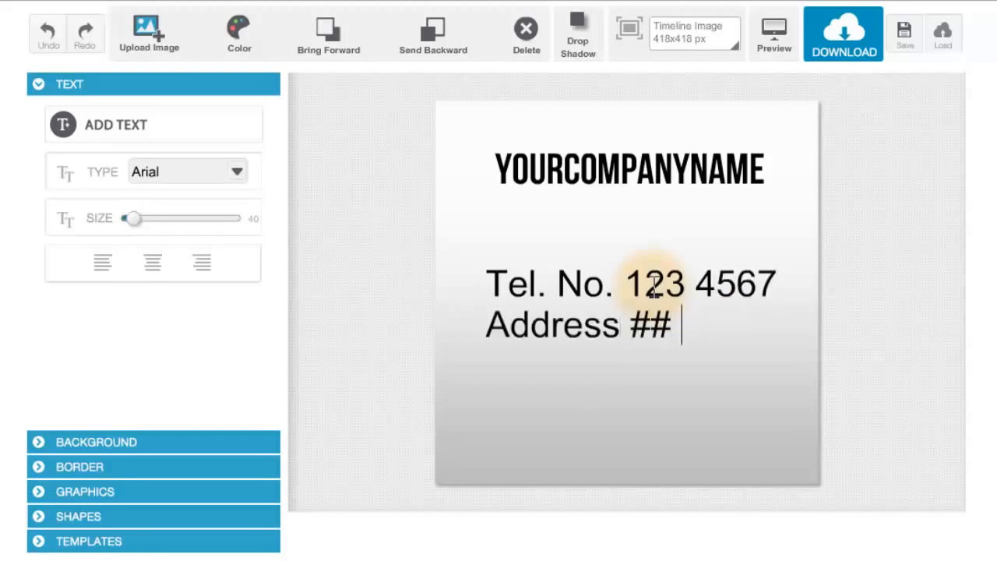
pyautogui.write(' Street B')
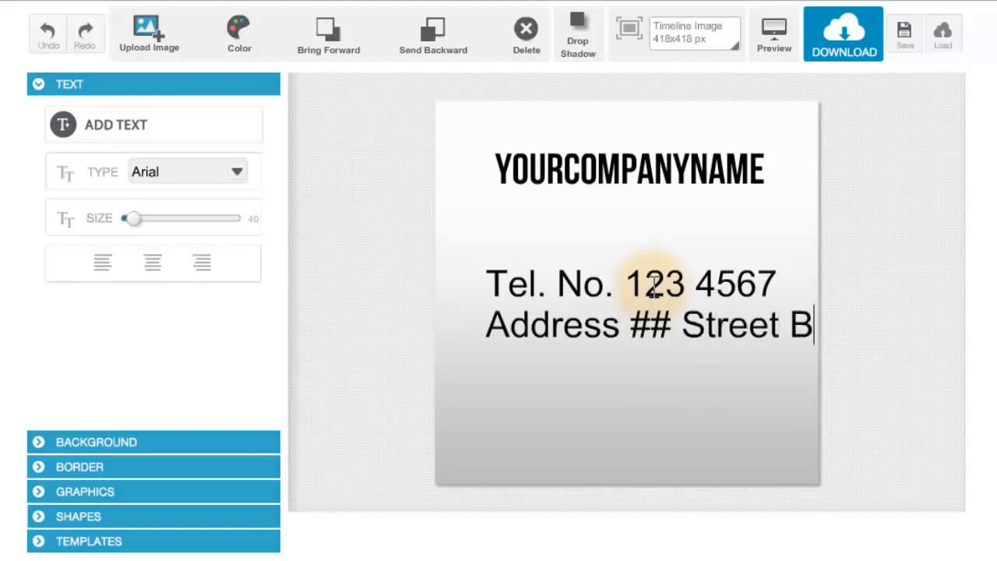
pyautogui.write('lk Lane')
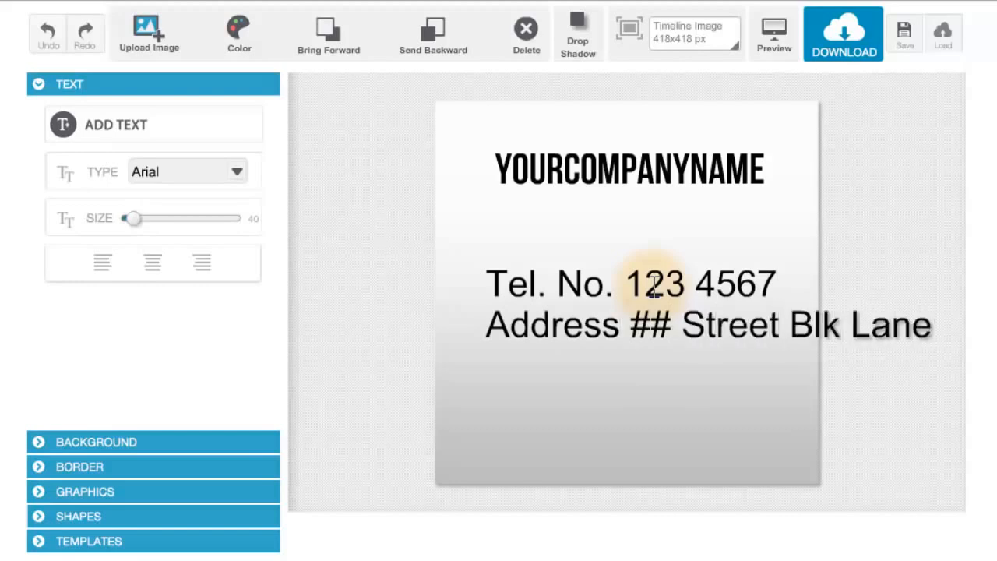
pyautogui.write(', C')
pyautogui.click(613, 290)
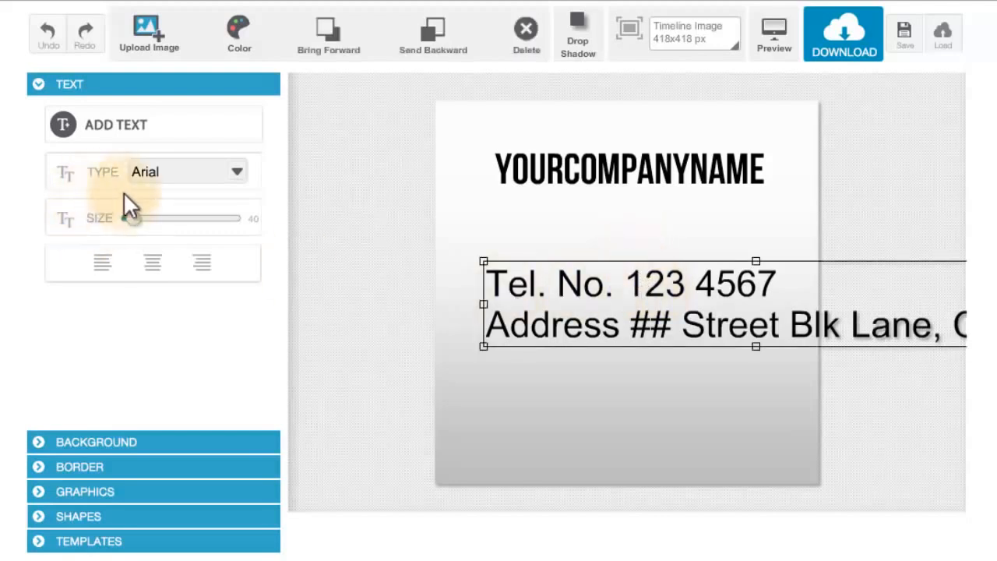
# - Set the contact text's size to 19 and place it directly beneath the YOURCOMPANYNAME heading, lowering the heading close to it
pyautogui.moveTo(134, 218); pyautogui.dragTo(123, 220)
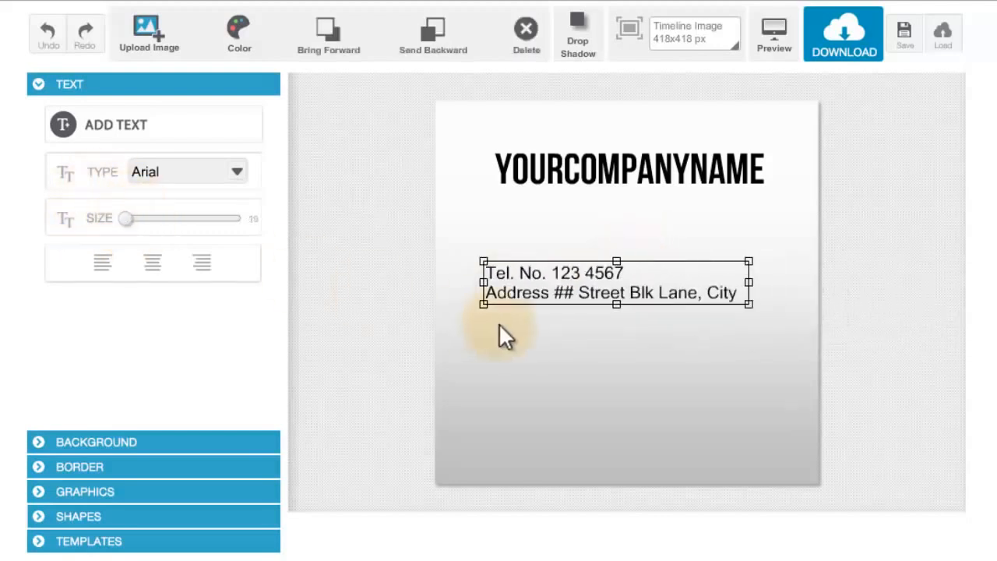
pyautogui.moveTo(547, 302); pyautogui.dragTo(537, 236)
pyautogui.click(572, 186)
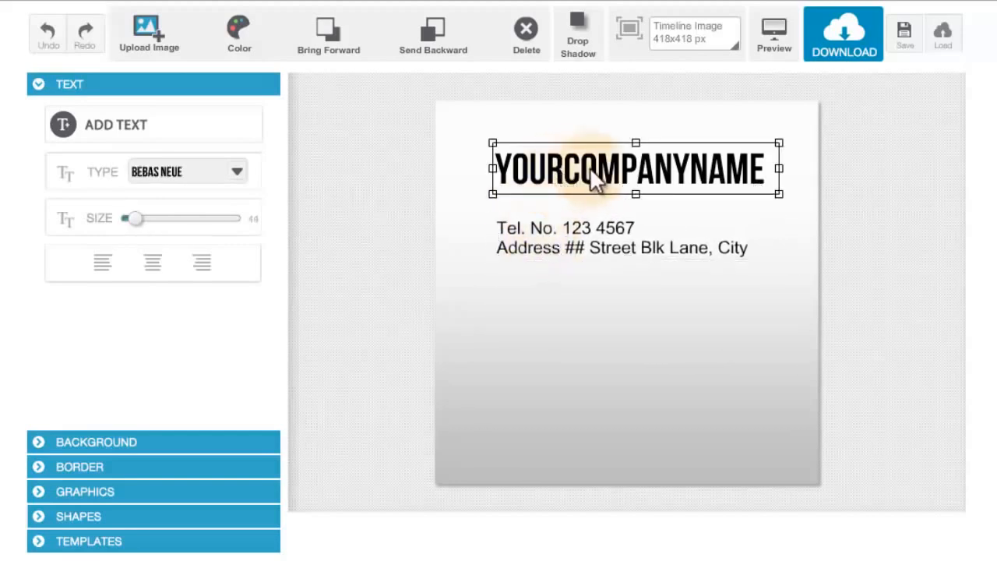
pyautogui.moveTo(592, 174); pyautogui.dragTo(591, 197)
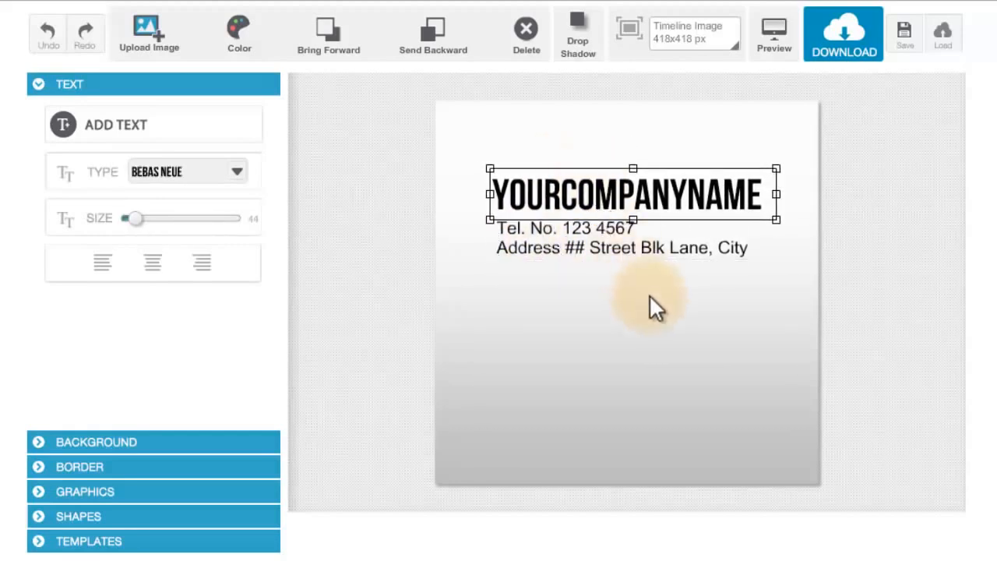
# - Try left and centre alignment on the two-line contact text and settle on right alignment
pyautogui.click(643, 247)
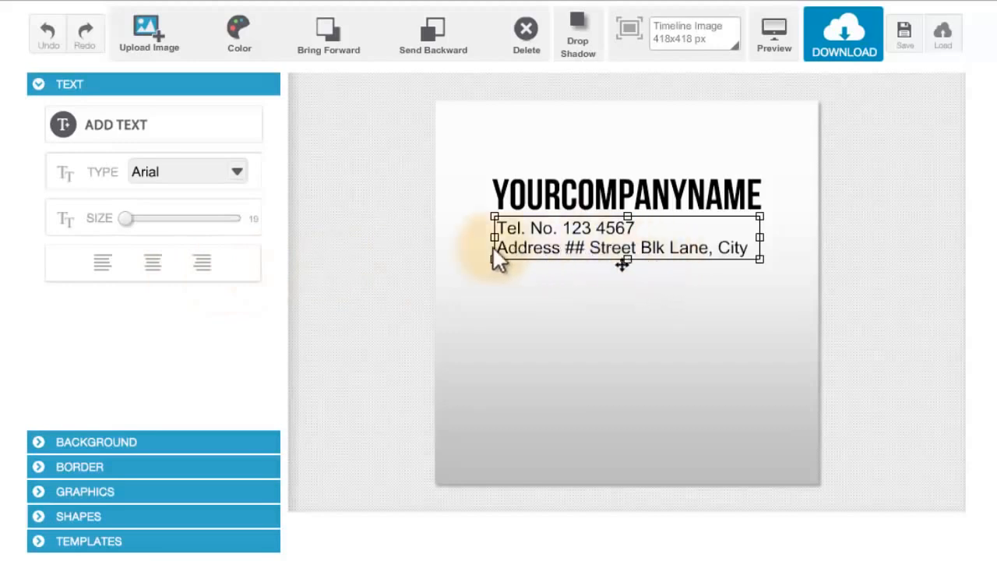
pyautogui.click(107, 266)
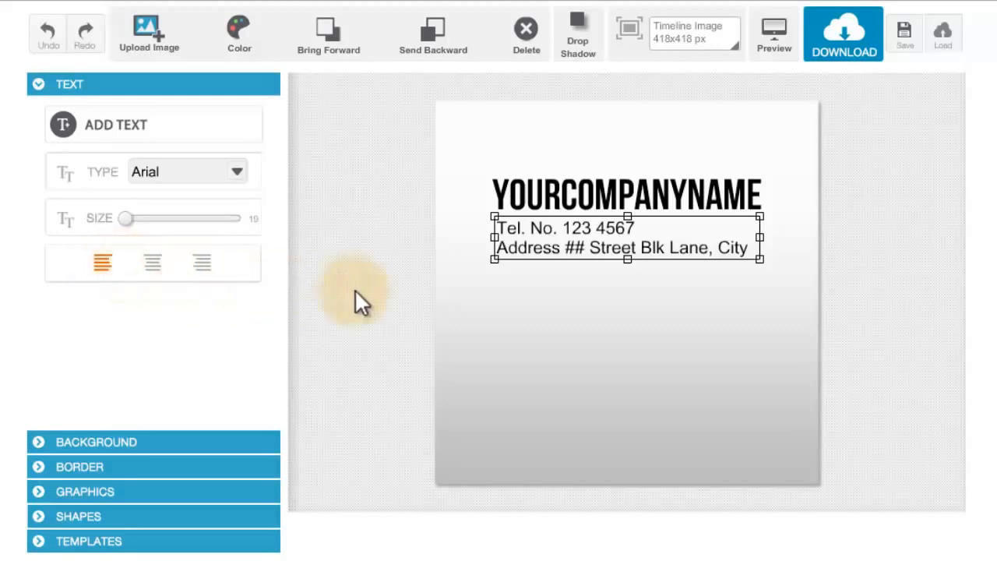
pyautogui.click(156, 267)
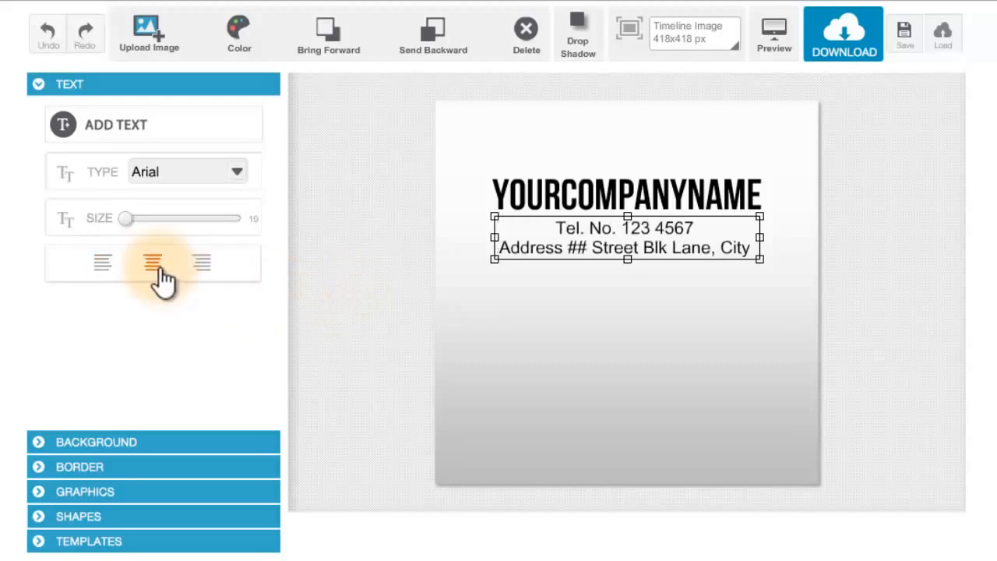
pyautogui.click(202, 269)
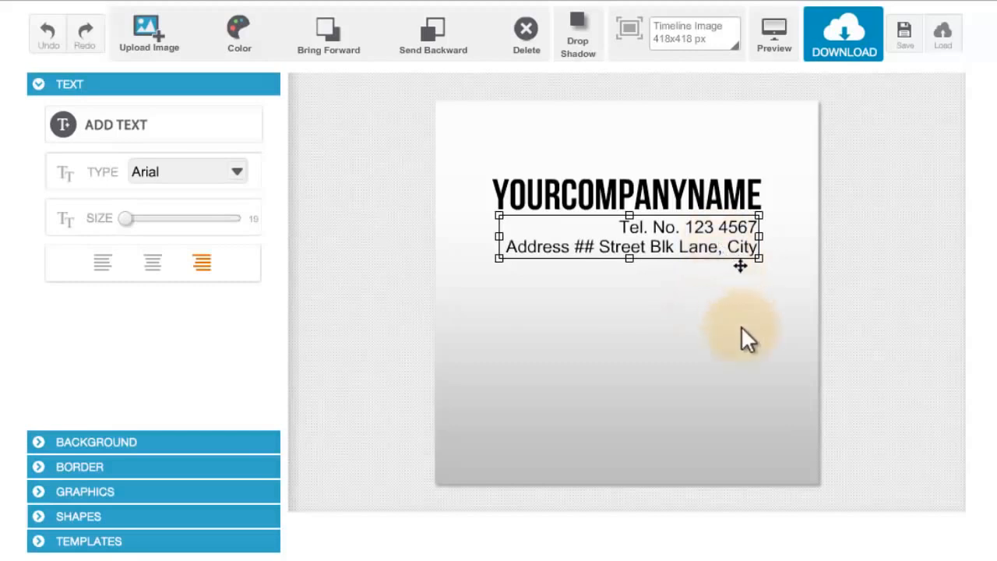
pyautogui.click(715, 322)
# - Try teal green on the contact text and settle on a dark grey colour
pyautogui.click(676, 248)
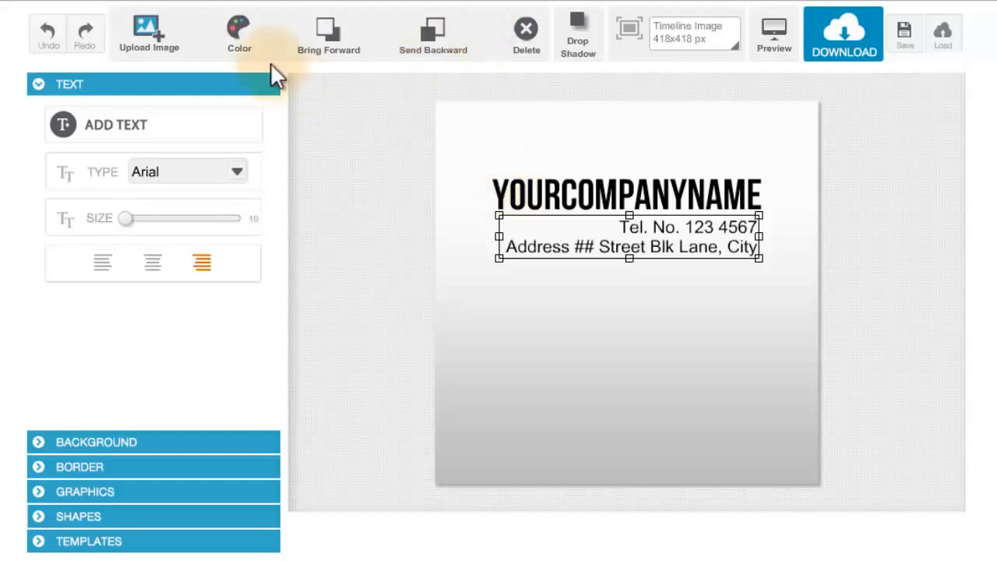
pyautogui.click(234, 28)
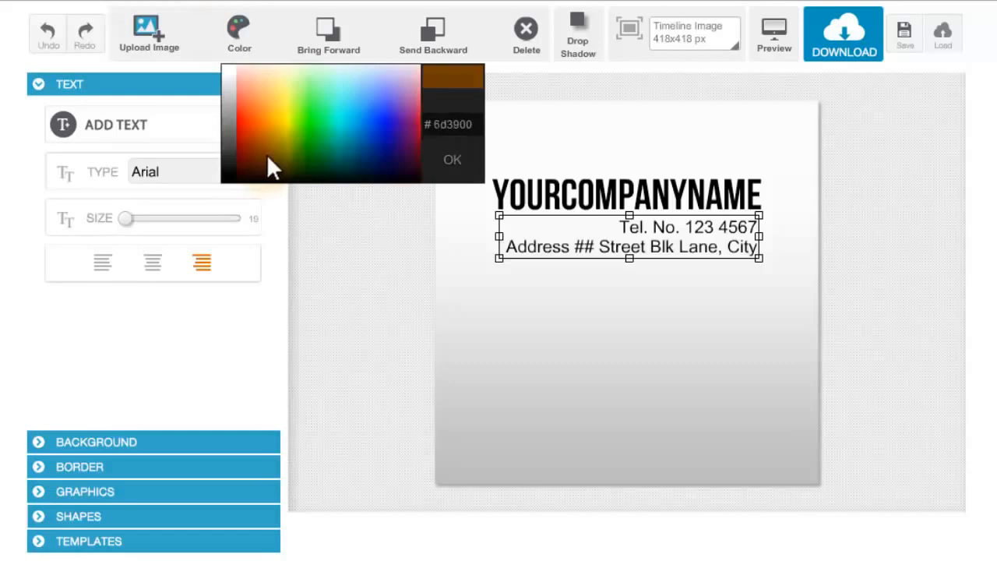
pyautogui.click(330, 144)
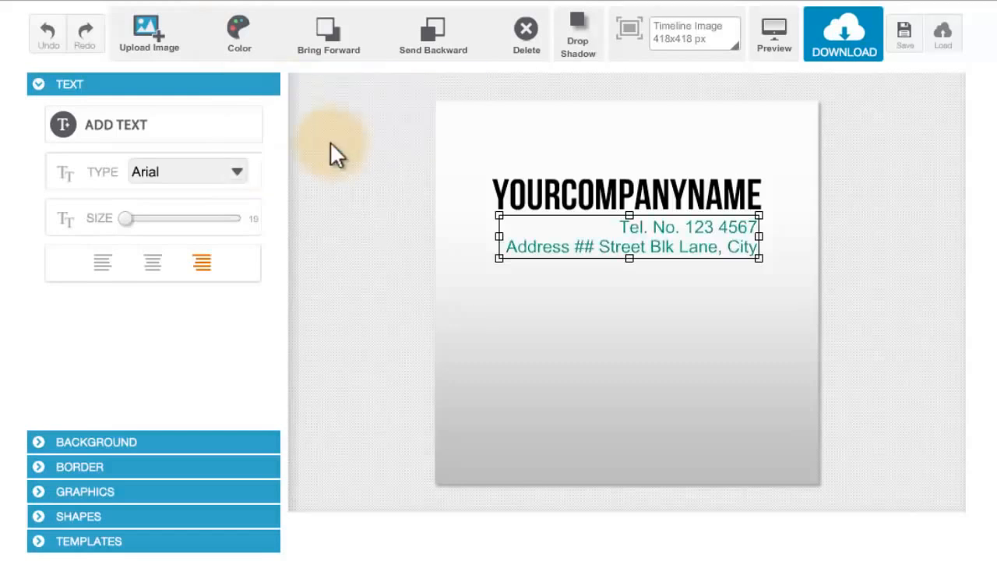
pyautogui.click(233, 33)
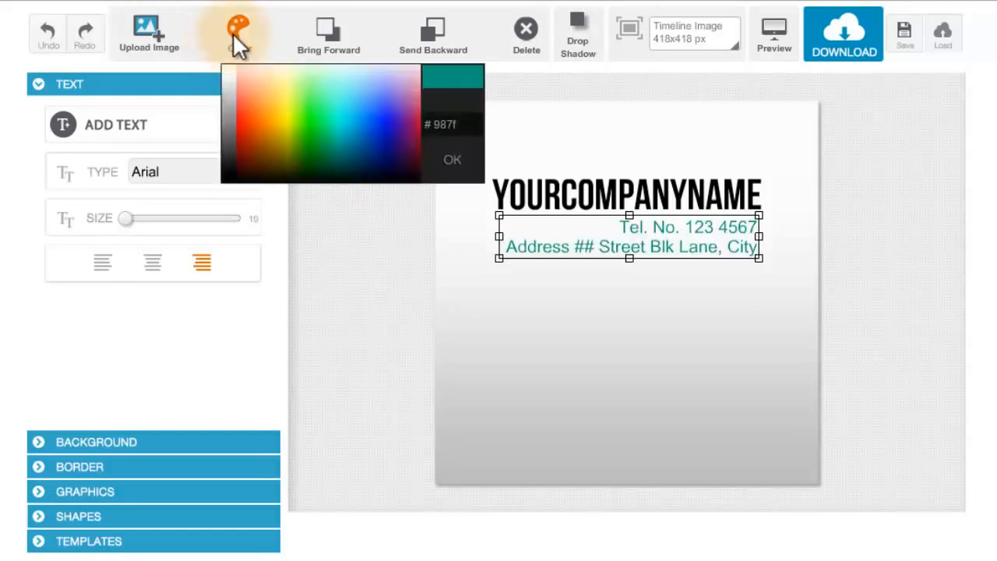
pyautogui.click(232, 155)
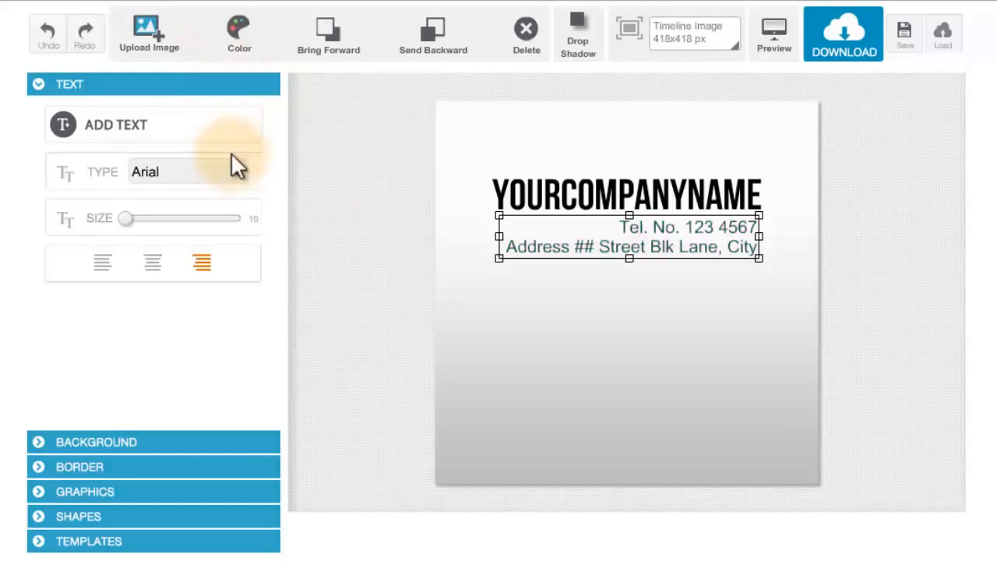
pyautogui.click(683, 280)
pyautogui.click(690, 240)
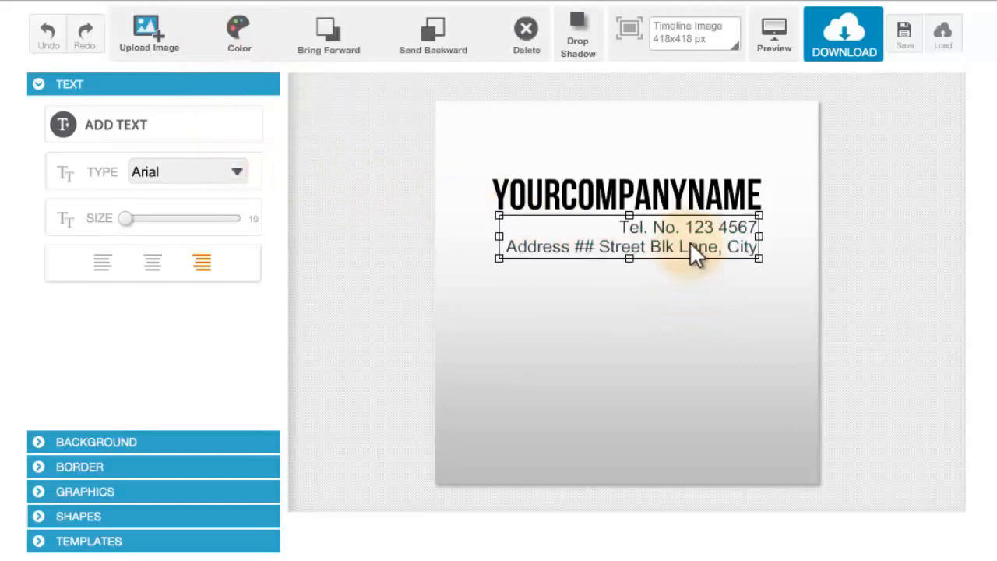
# - Set the whole YOURCOMPANYNAME heading's colour to dark purple (#390a3b)
pyautogui.click(572, 204)
pyautogui.click(261, 38)
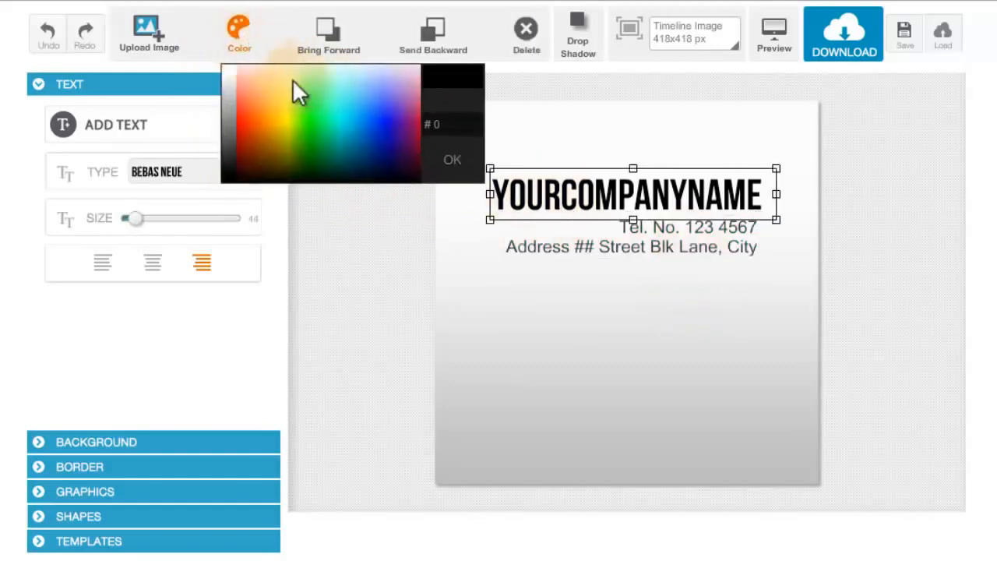
pyautogui.click(409, 152)
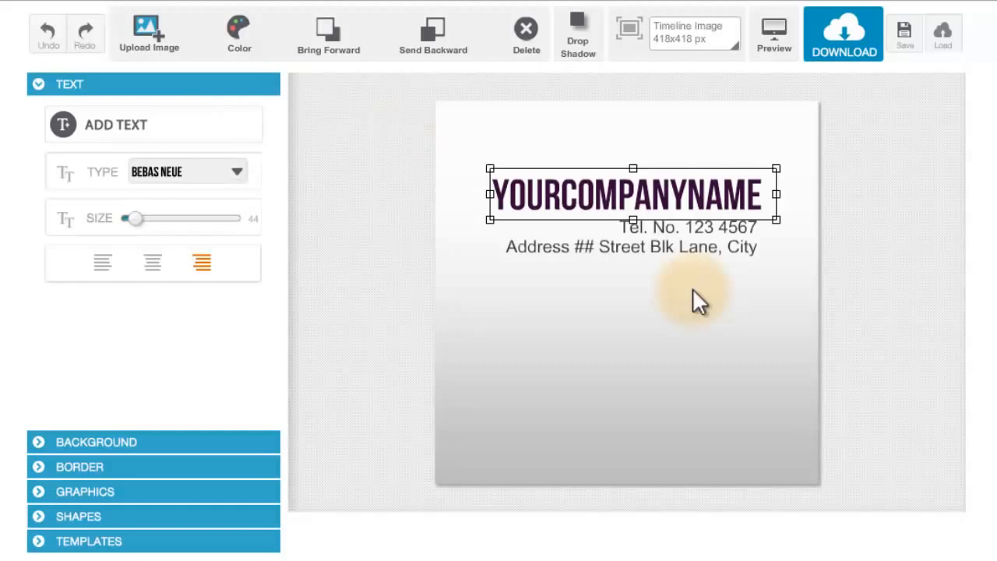
# - Recolour only the COMPANY part of the heading orange (about #ee4c00) and deselect the heading
pyautogui.doubleClick(675, 205)
pyautogui.click(676, 200)
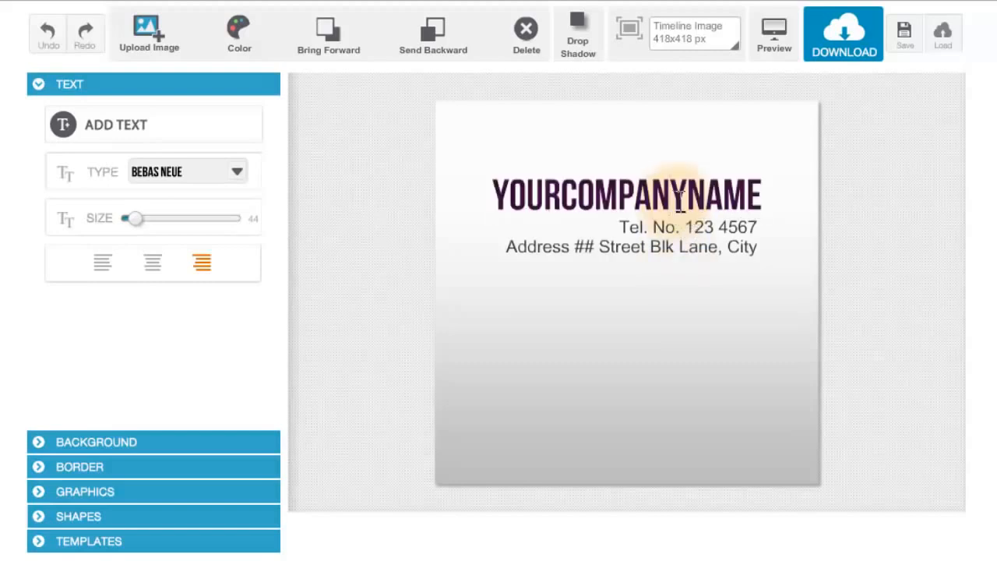
pyautogui.moveTo(685, 196); pyautogui.dragTo(563, 197)
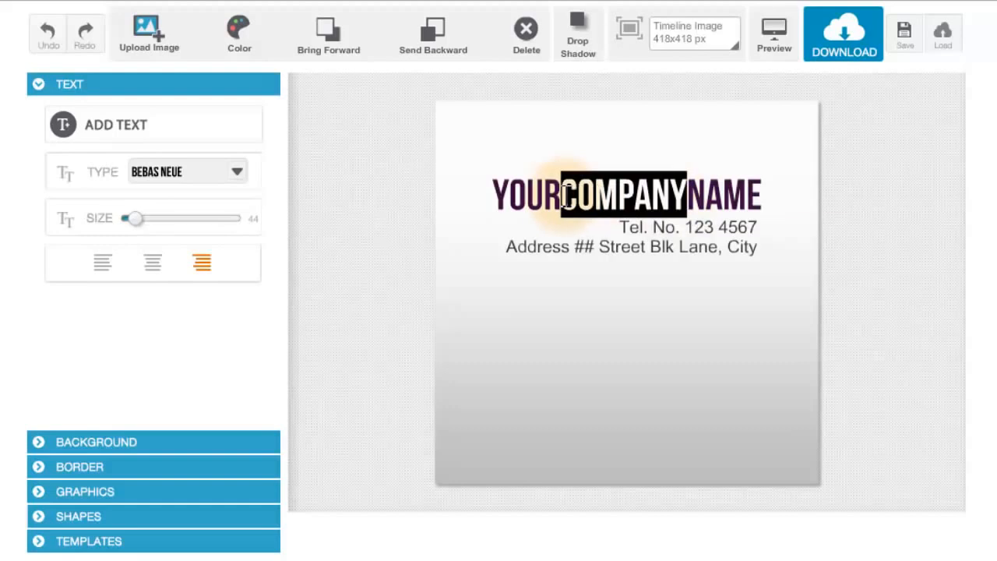
pyautogui.click(242, 33)
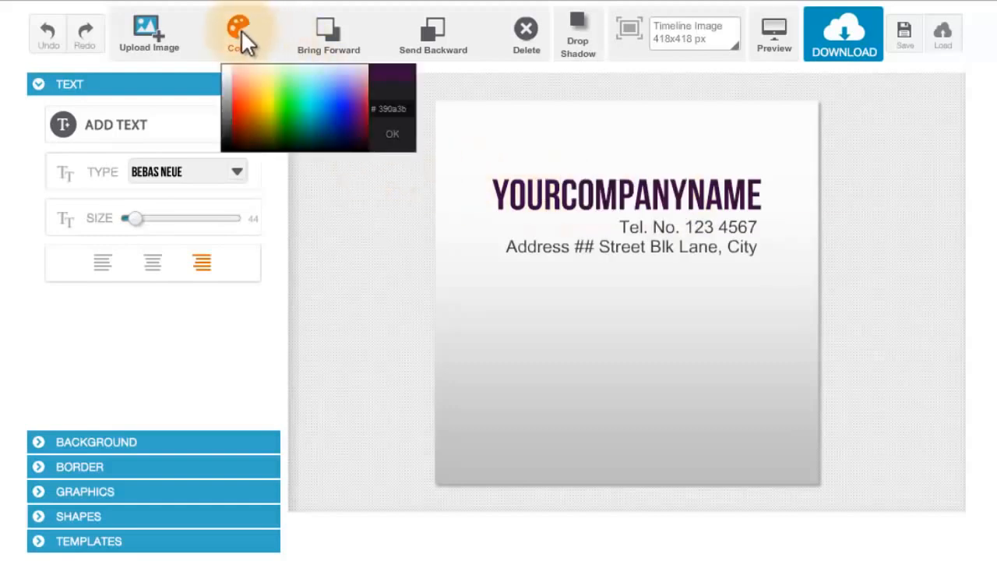
pyautogui.moveTo(247, 102); pyautogui.dragTo(253, 125)
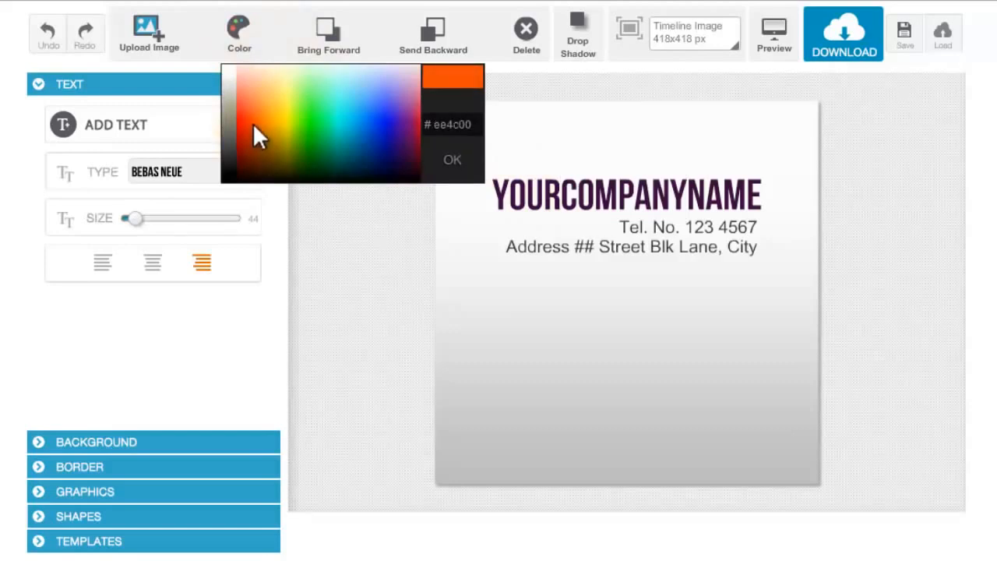
pyautogui.click(253, 123)
pyautogui.click(801, 296)
pyautogui.click(746, 203)
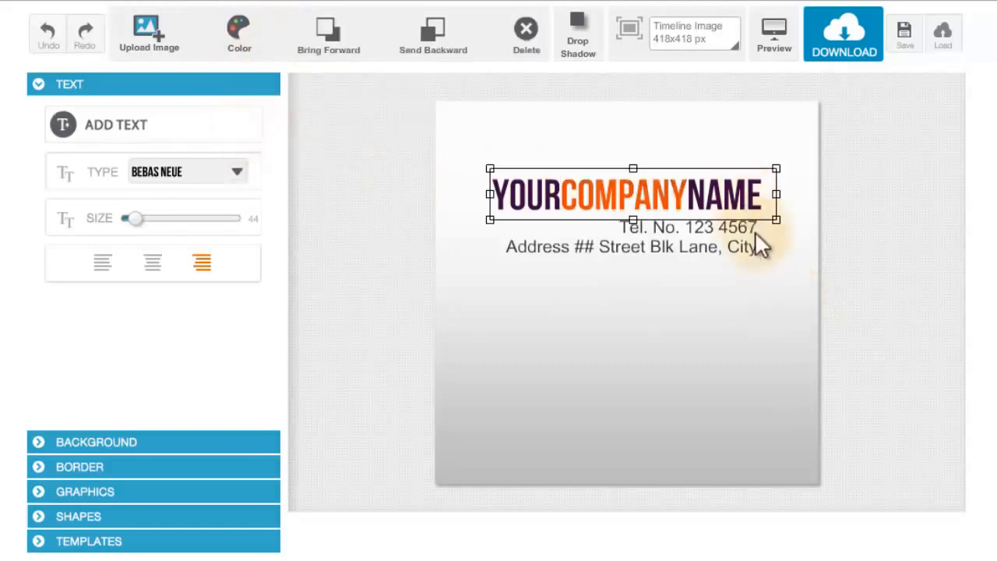
pyautogui.click(762, 280)
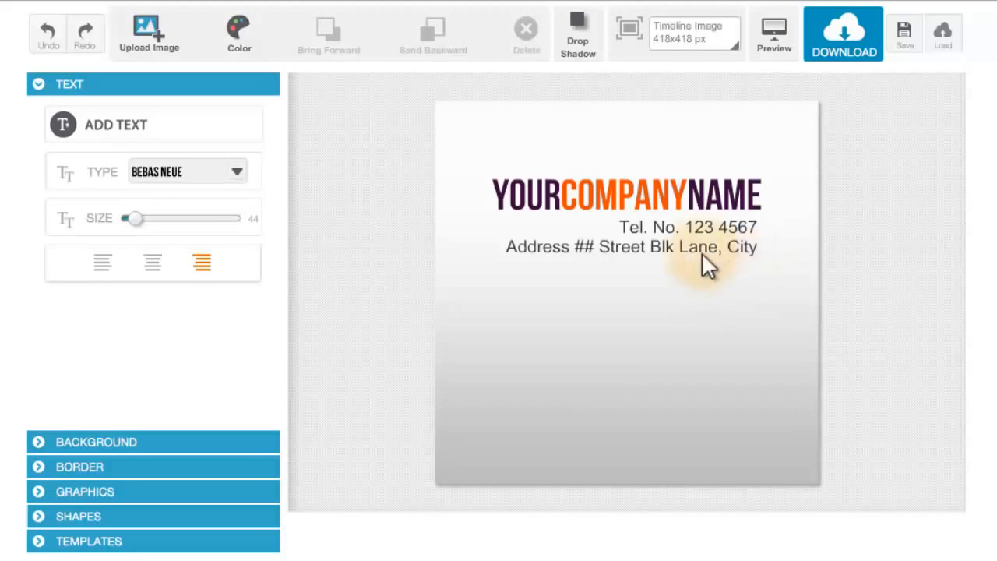
# - Recolour only the YOUR part of the company name heading teal blue (#687c)
pyautogui.click(595, 199)
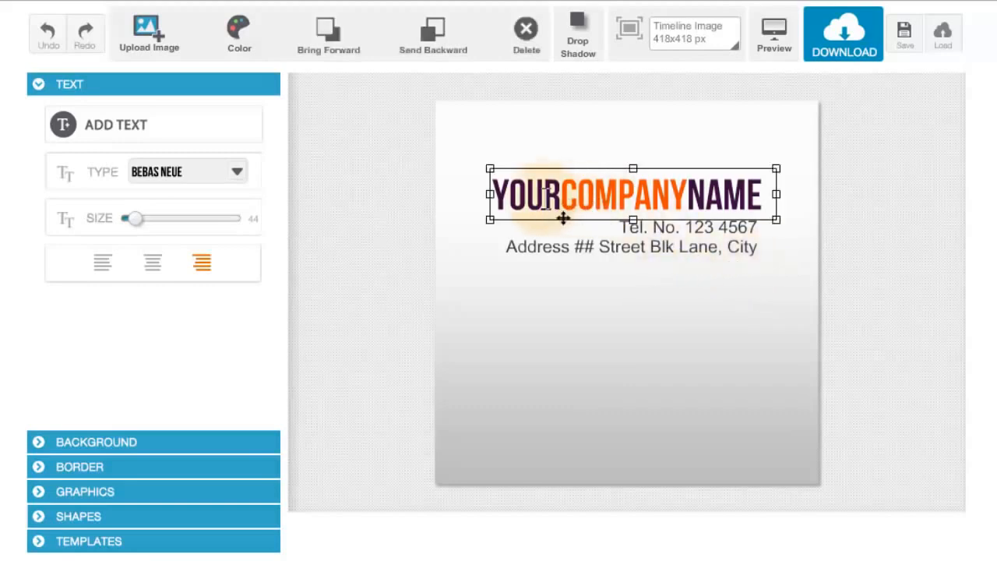
pyautogui.click(562, 200)
pyautogui.moveTo(561, 195); pyautogui.dragTo(380, 109)
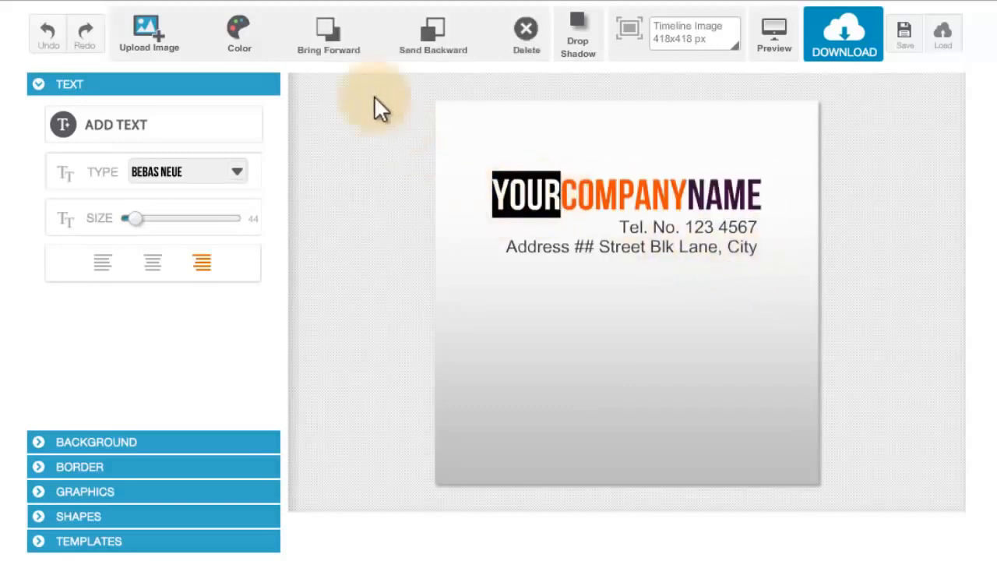
pyautogui.click(238, 30)
pyautogui.moveTo(260, 75); pyautogui.dragTo(351, 160)
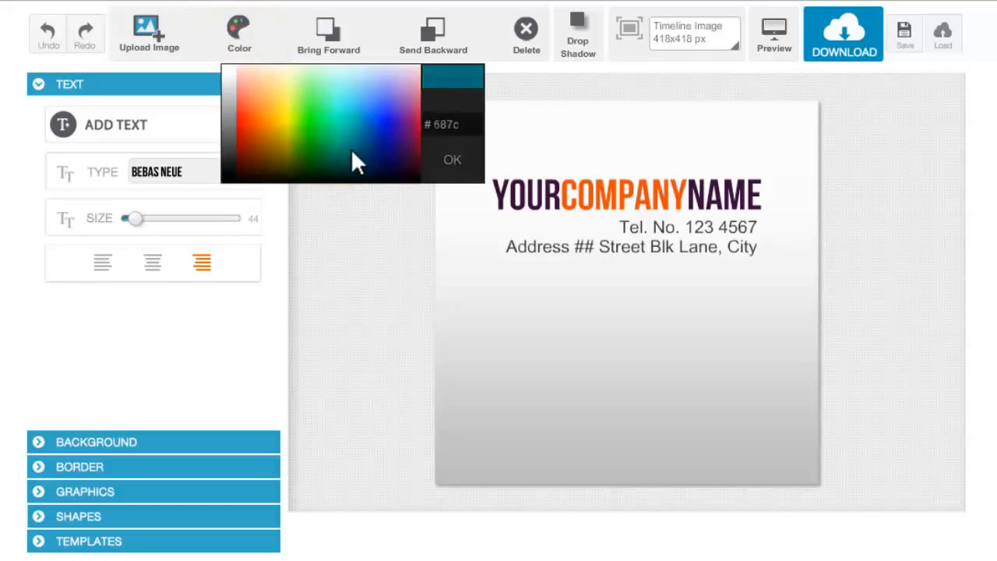
pyautogui.click(352, 148)
pyautogui.click(567, 203)
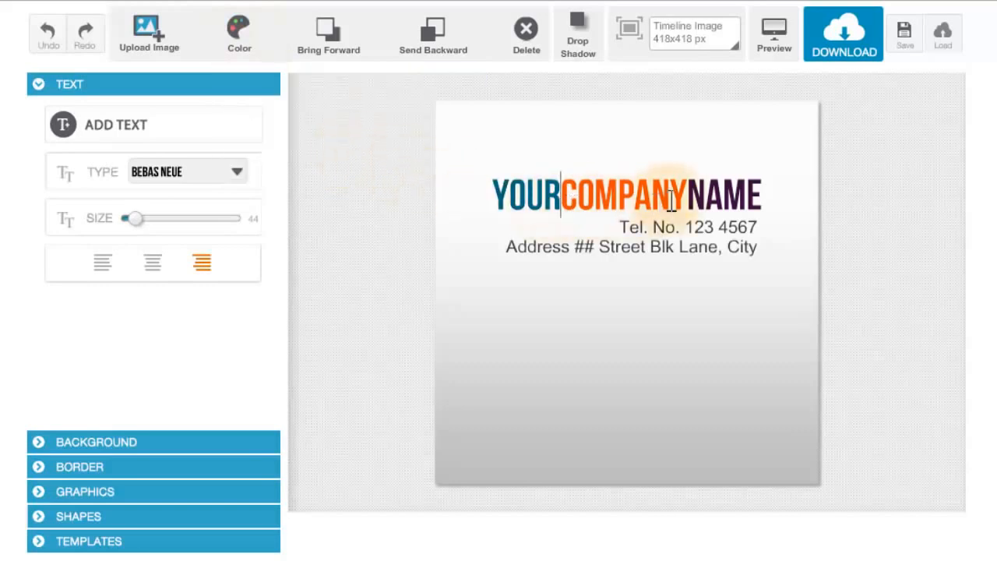
# - Select the YOUR part of the heading and copy its colour code #687c
pyautogui.moveTo(686, 194); pyautogui.dragTo(767, 194)
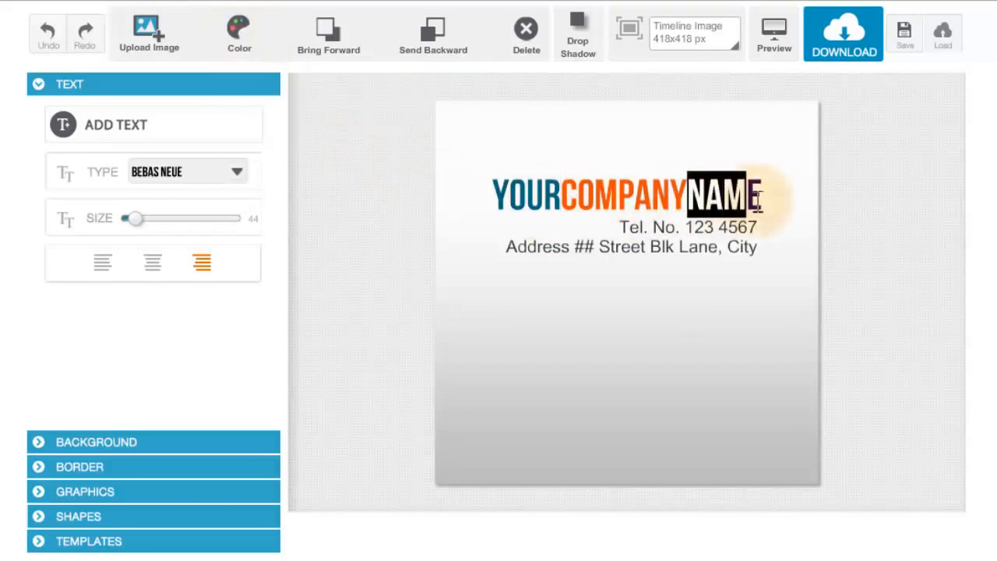
pyautogui.moveTo(557, 194); pyautogui.dragTo(490, 191)
pyautogui.click(561, 201)
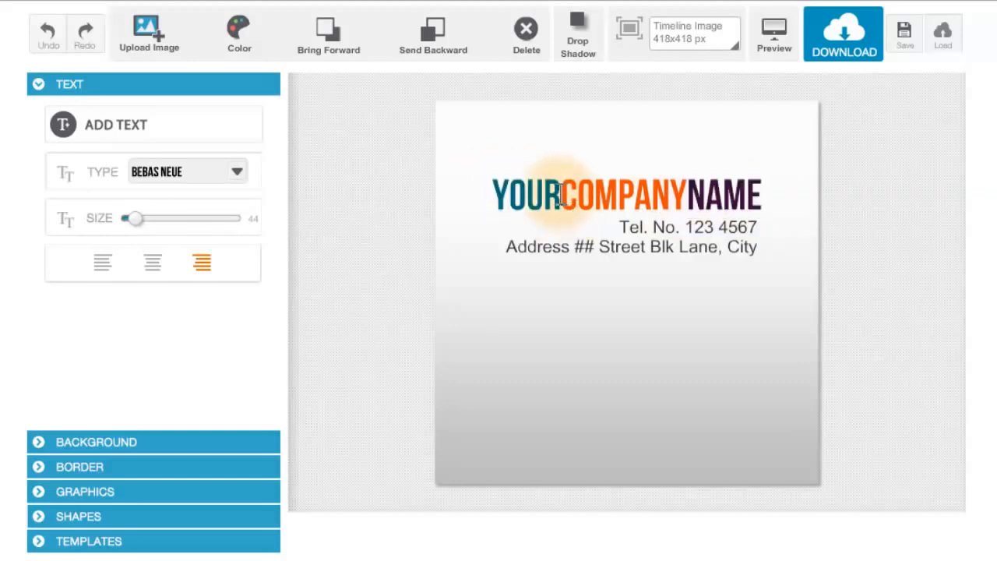
pyautogui.moveTo(559, 194); pyautogui.dragTo(477, 190)
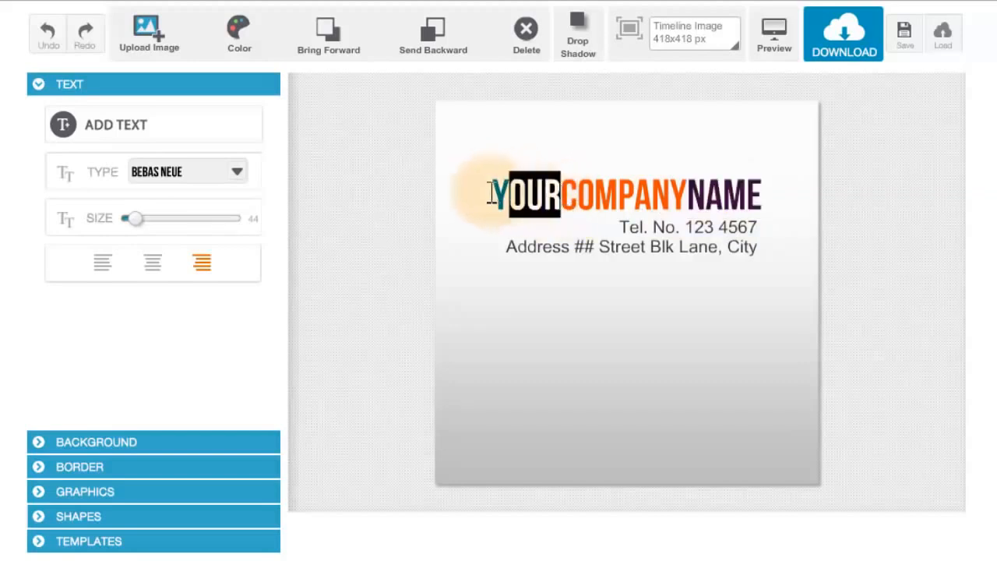
pyautogui.click(233, 35)
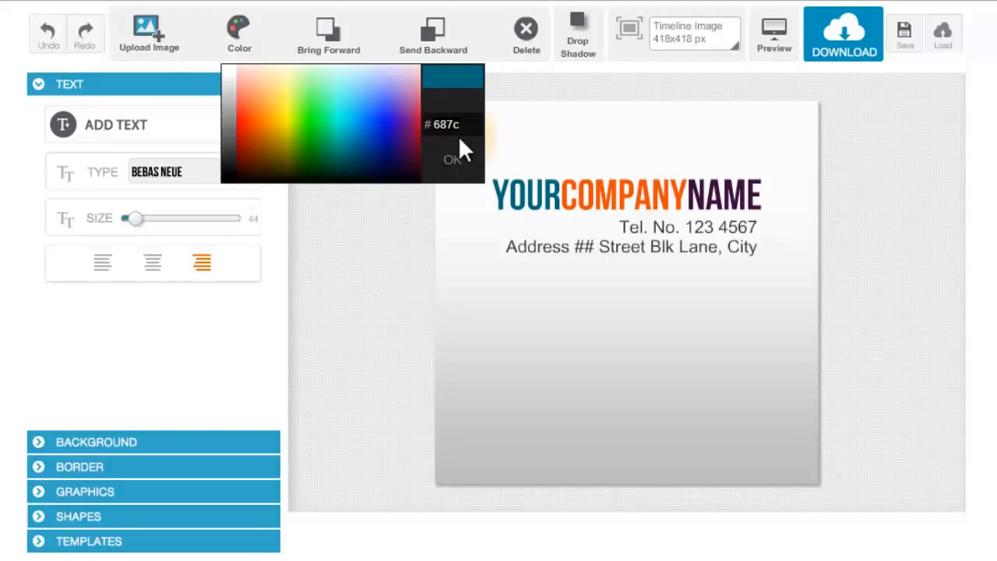
pyautogui.click(454, 161)
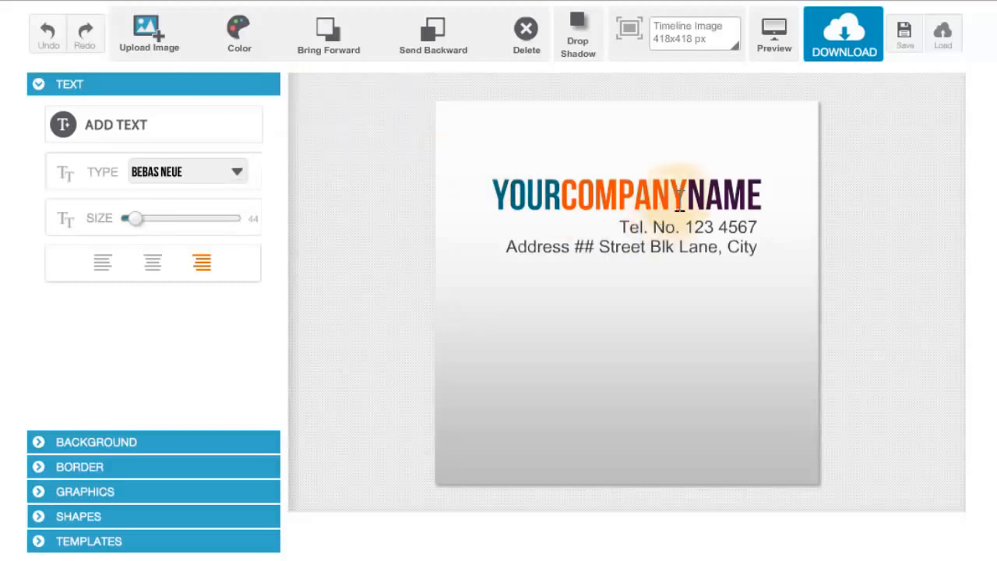
# - Recolour the NAME part of the heading with the copied colour code #687c and deselect the heading
pyautogui.moveTo(685, 195); pyautogui.dragTo(767, 194)
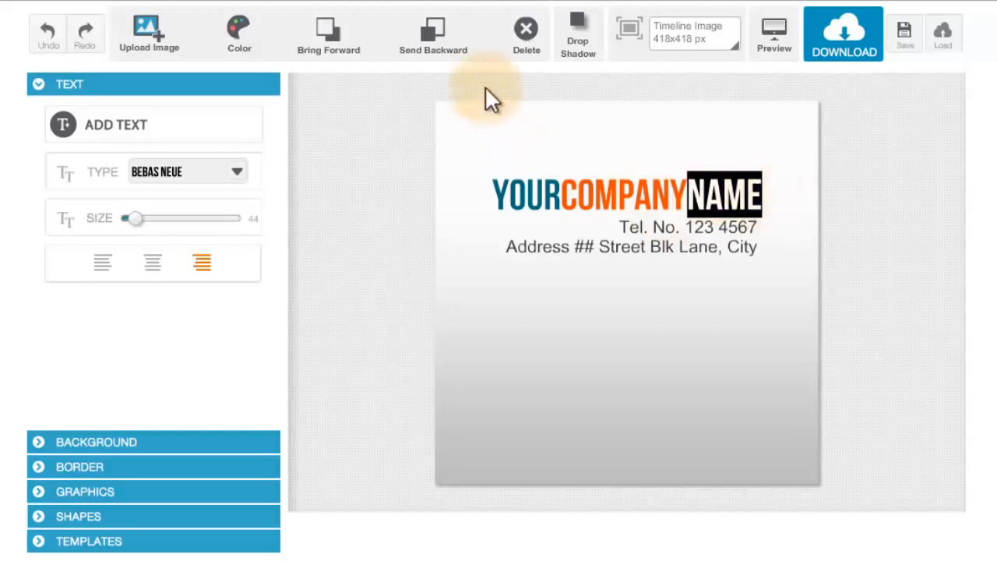
pyautogui.click(237, 23)
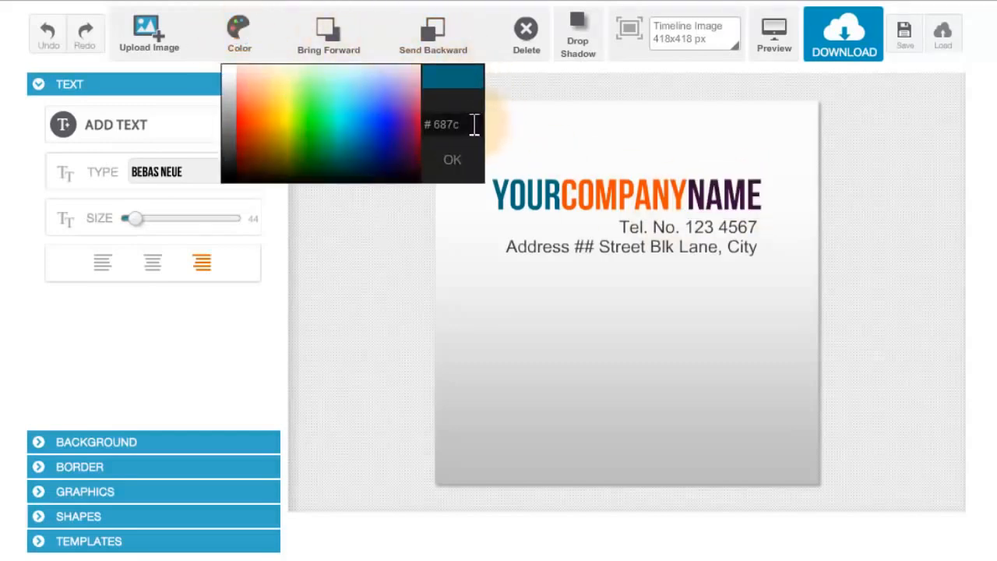
pyautogui.moveTo(473, 126); pyautogui.dragTo(436, 128)
pyautogui.hotkey('ctrl', 'c')
pyautogui.press('BackSpace')
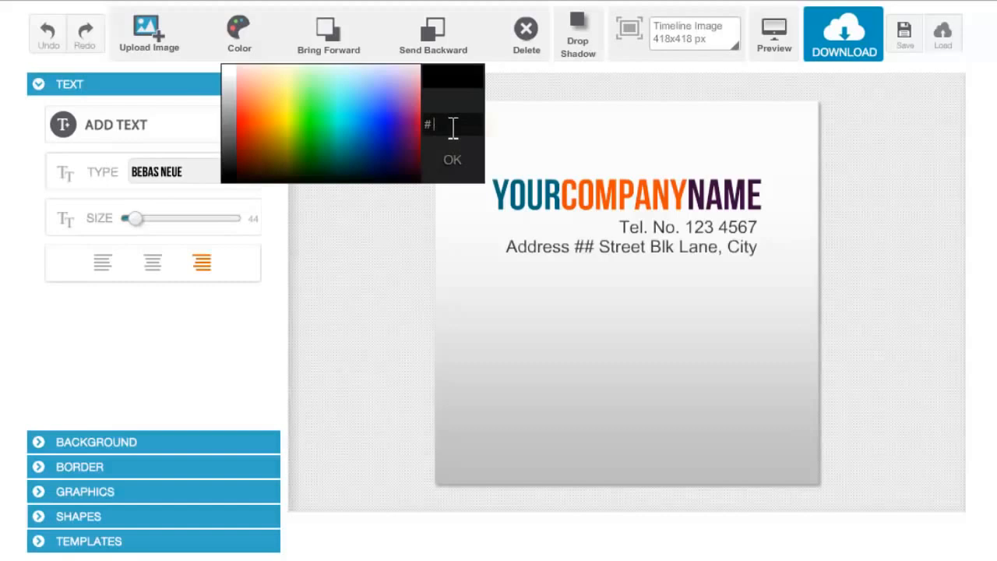
pyautogui.hotkey('ctrl', 'v')
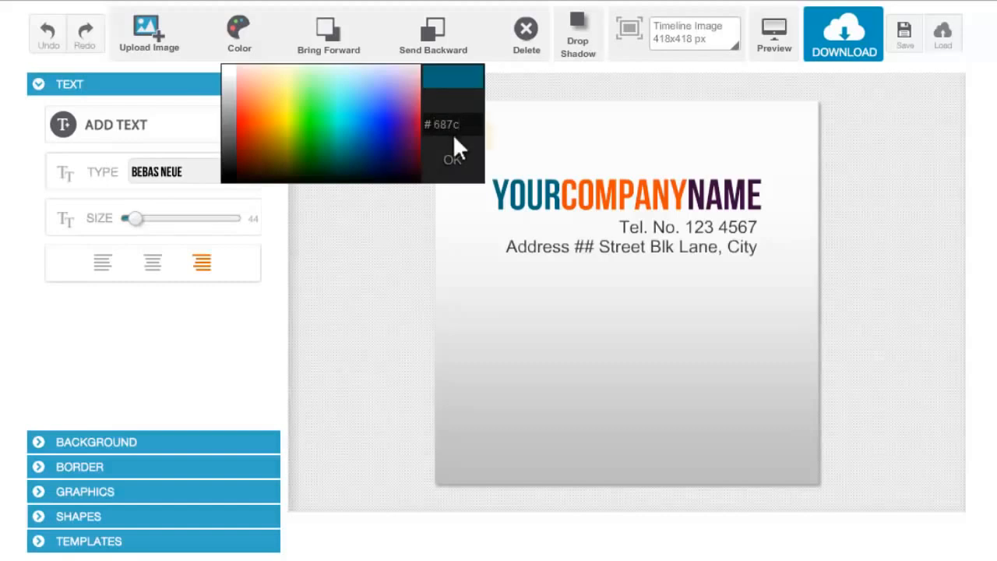
pyautogui.click(454, 161)
pyautogui.click(543, 199)
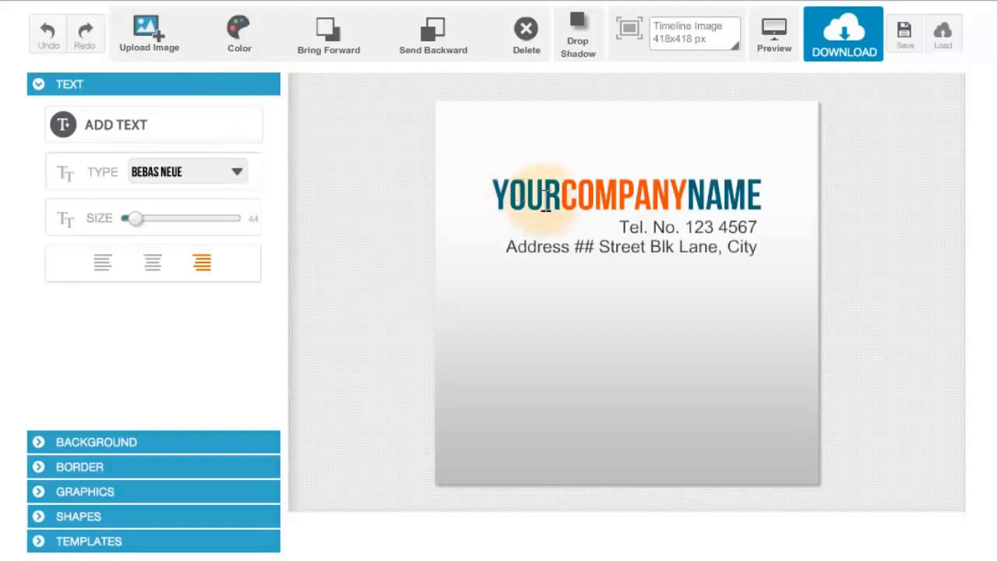
pyautogui.click(745, 248)
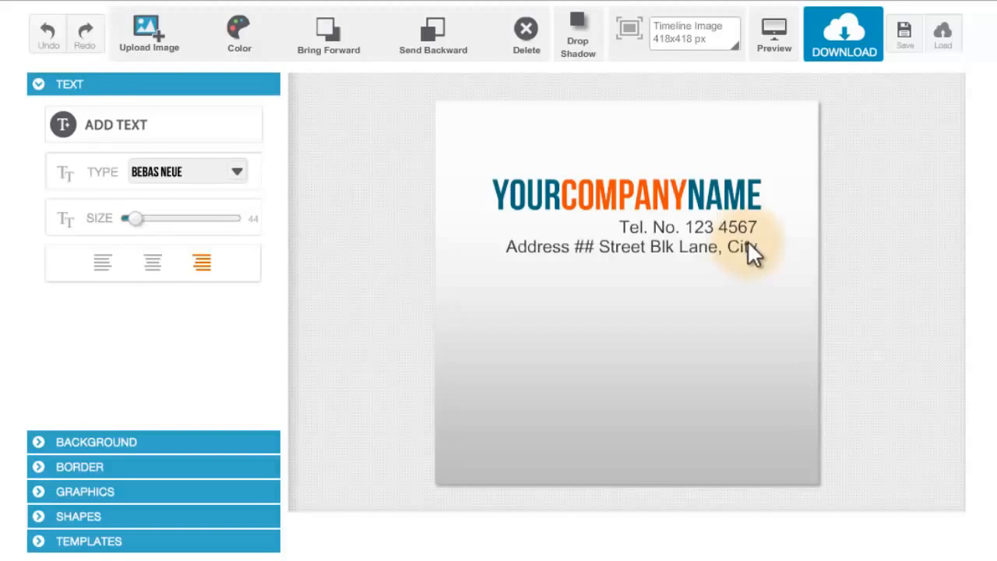
# - Add a circle shape to the image and recolour it white (#ffffff)
pyautogui.click(238, 514)
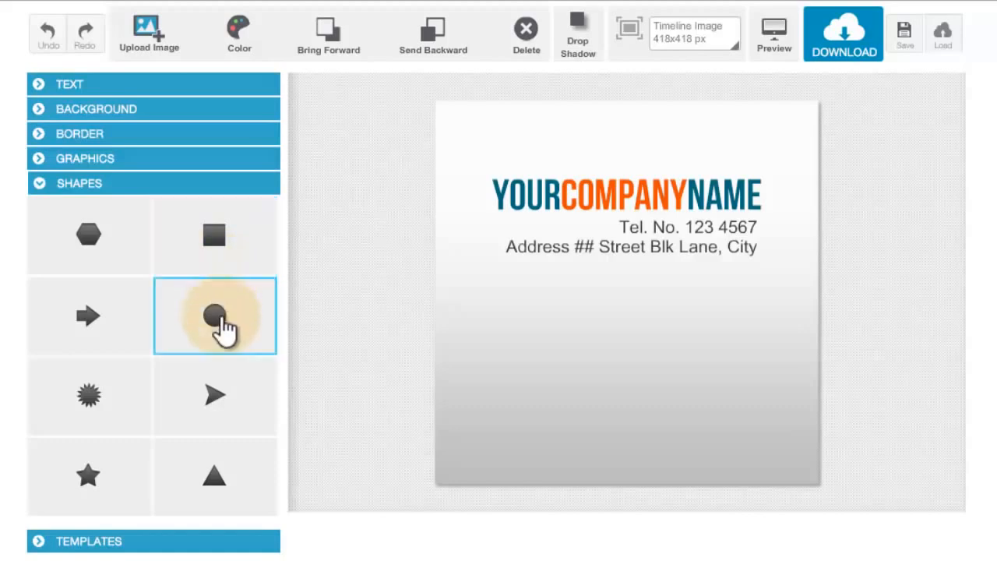
pyautogui.click(221, 317)
pyautogui.click(493, 129)
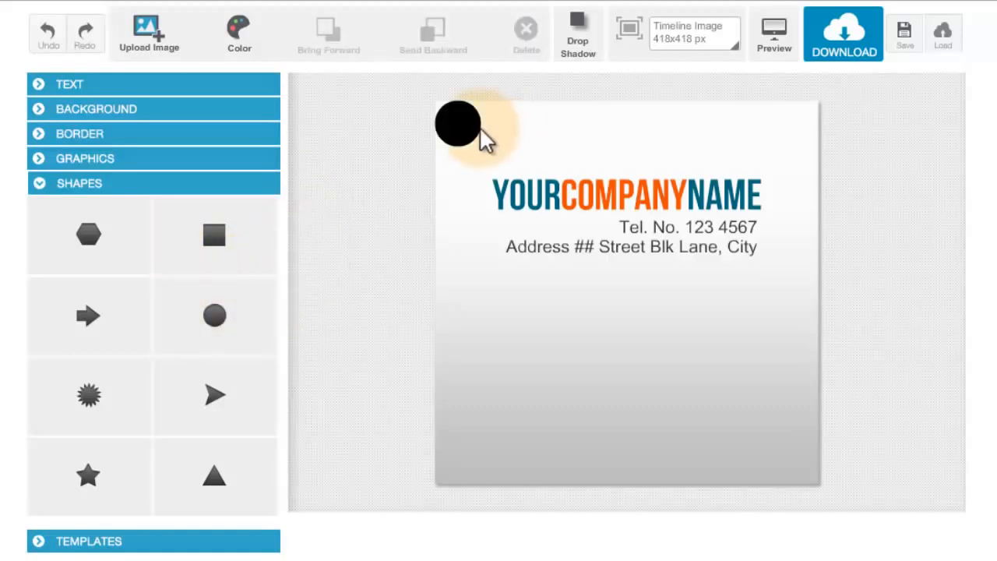
pyautogui.click(471, 137)
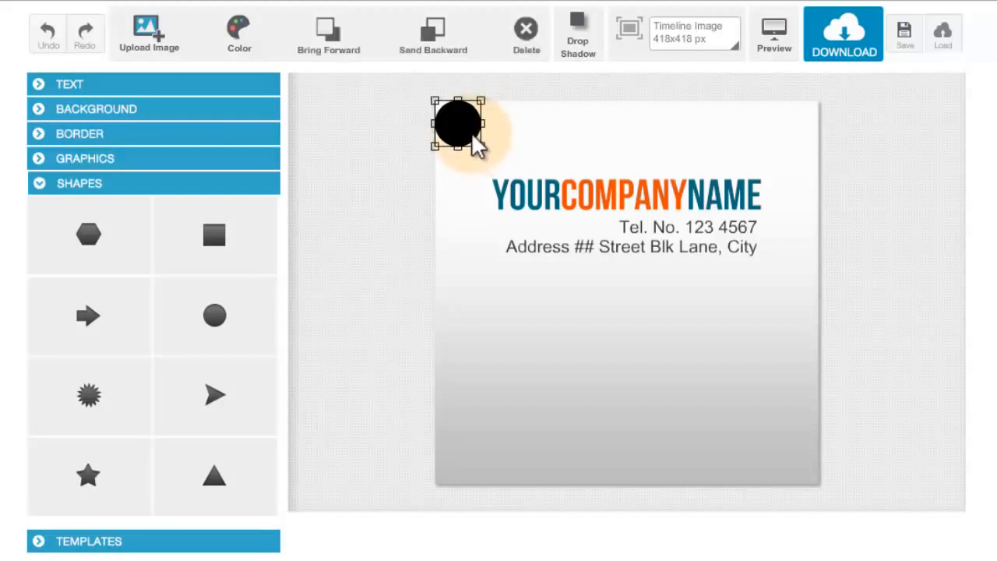
pyautogui.click(241, 45)
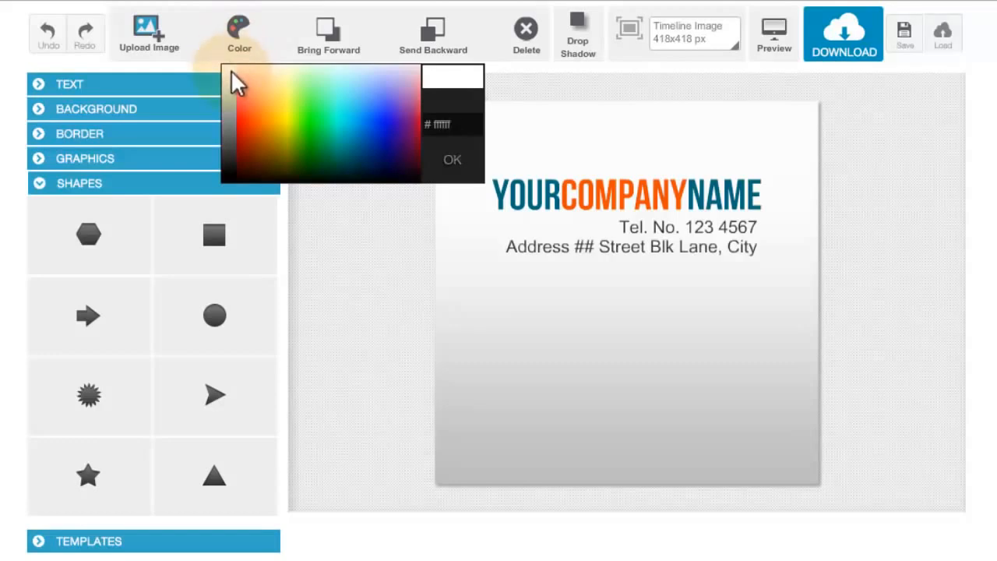
pyautogui.click(232, 70)
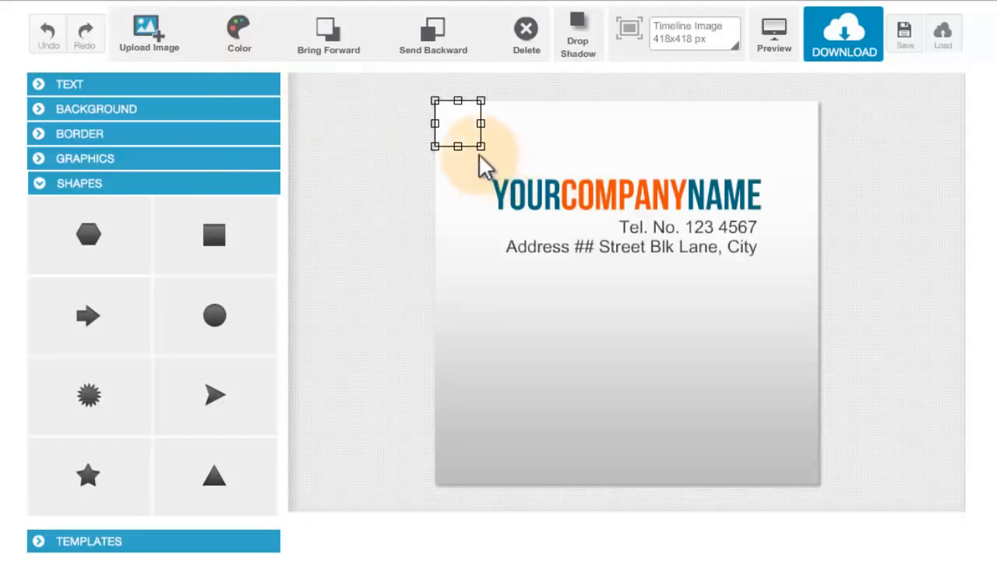
# - Place the white circle in the empty area below the contact text and enlarge it to almost half the image width
pyautogui.moveTo(463, 138); pyautogui.dragTo(655, 424)
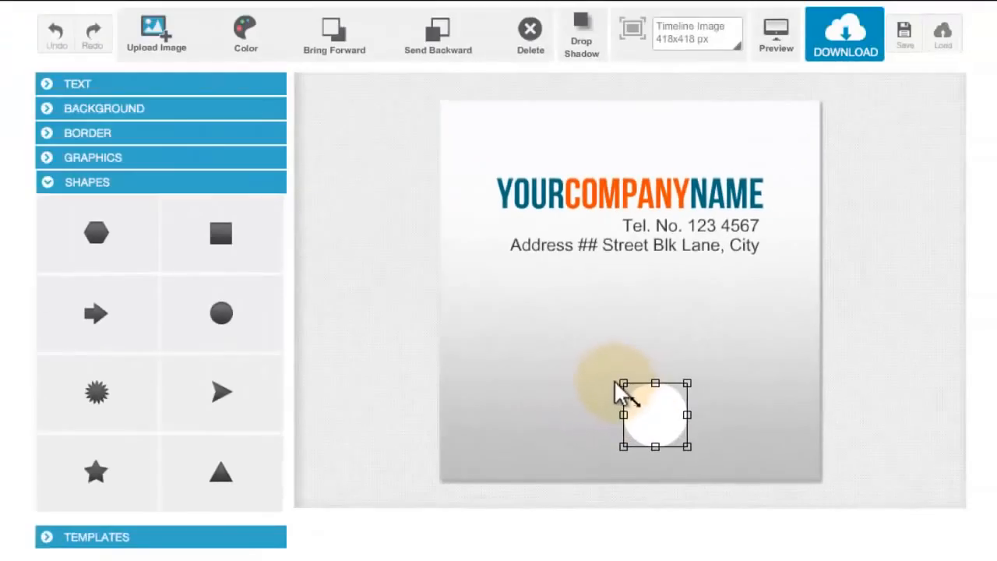
pyautogui.moveTo(617, 386); pyautogui.dragTo(461, 338)
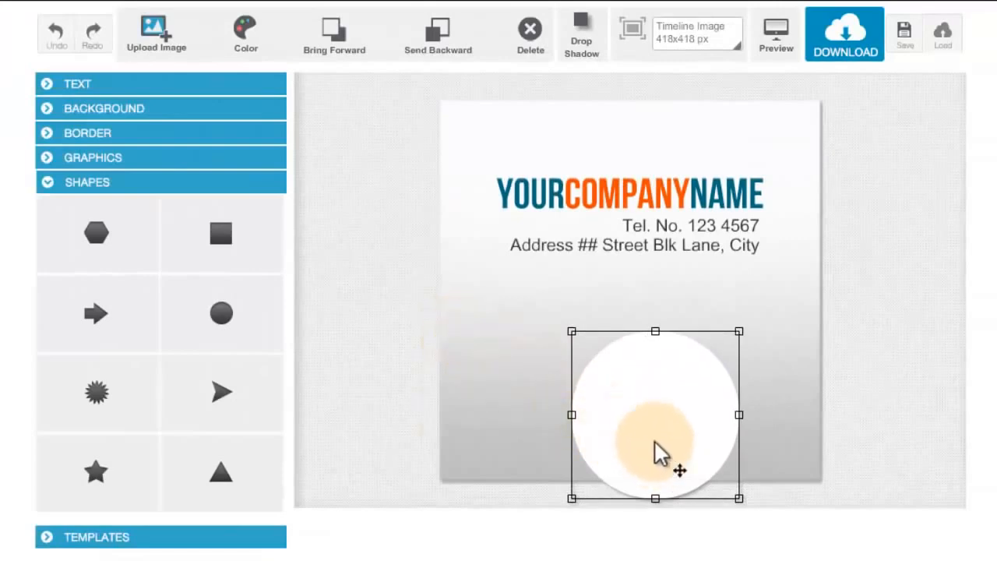
pyautogui.moveTo(652, 438); pyautogui.dragTo(617, 380)
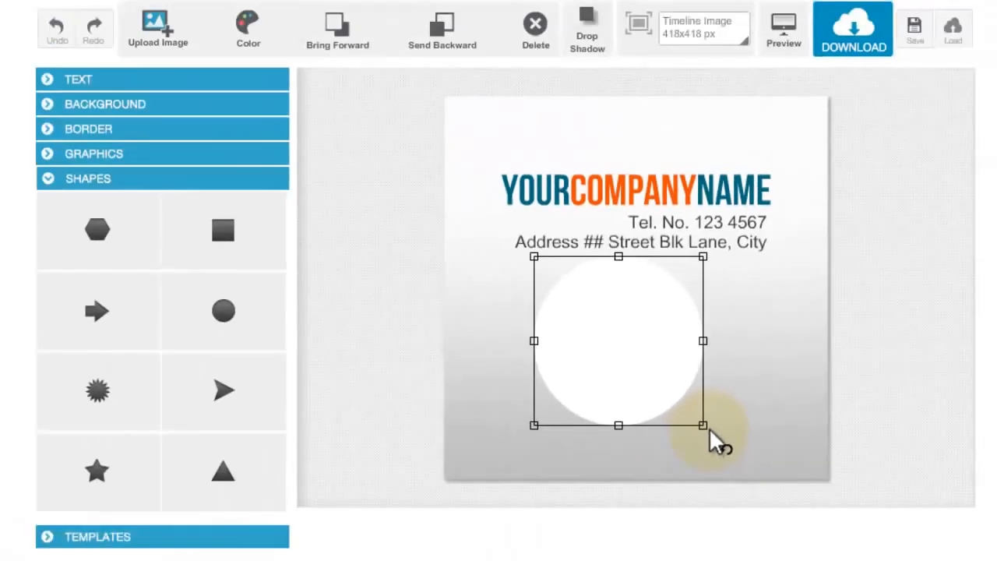
# - Rotate the white circle and scale it down slightly
pyautogui.moveTo(566, 411); pyautogui.dragTo(584, 214)
pyautogui.moveTo(720, 370); pyautogui.dragTo(778, 372)
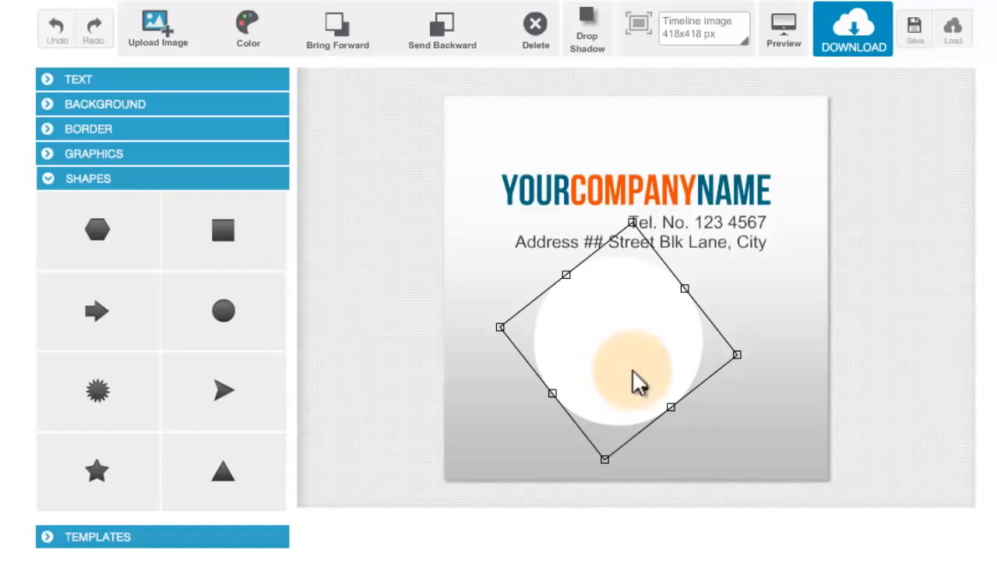
pyautogui.moveTo(739, 357); pyautogui.dragTo(747, 384)
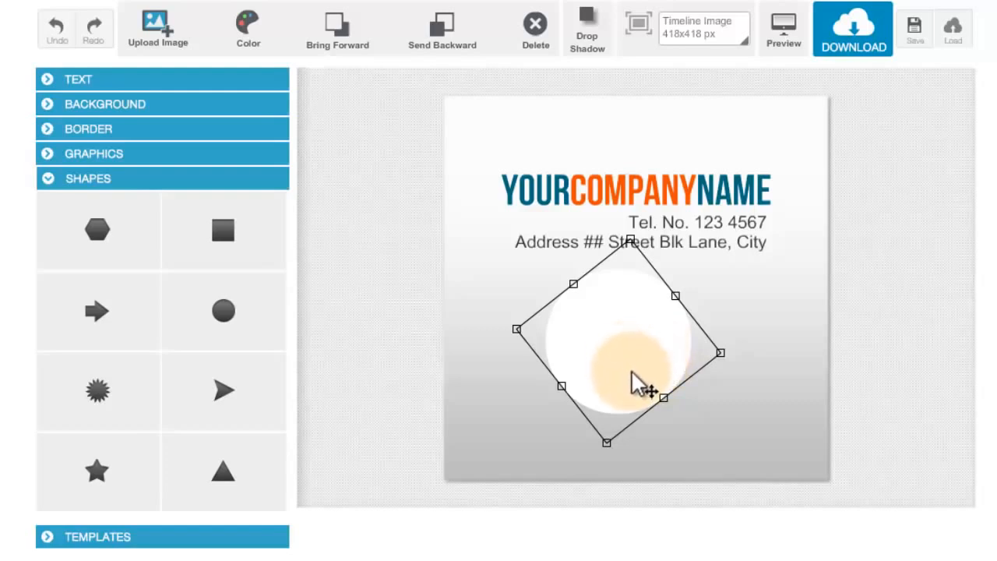
# - Move the white circle over the start of the heading and contact text, send it behind both texts and deselect it
pyautogui.moveTo(633, 376); pyautogui.dragTo(550, 251)
pyautogui.click(622, 334)
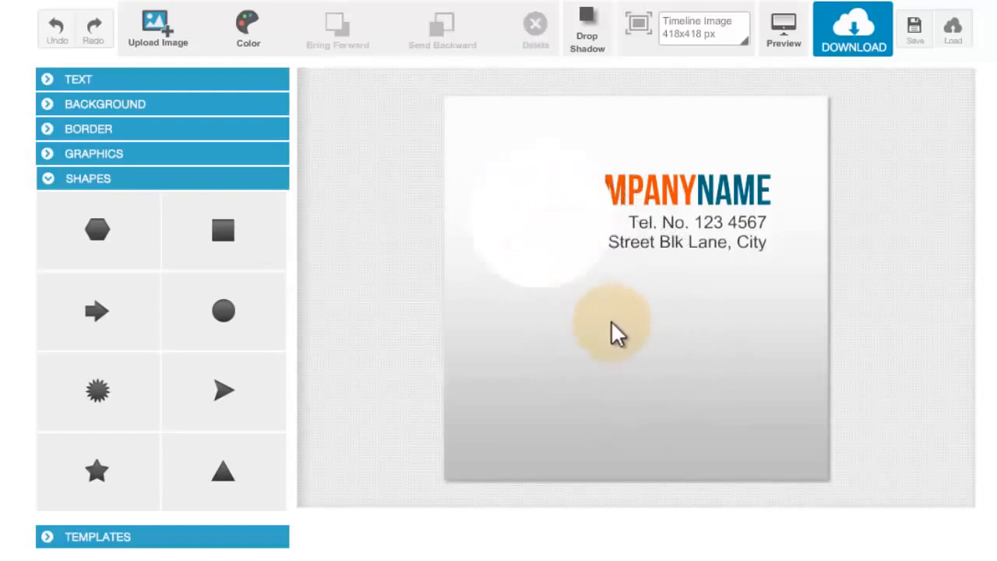
pyautogui.click(549, 268)
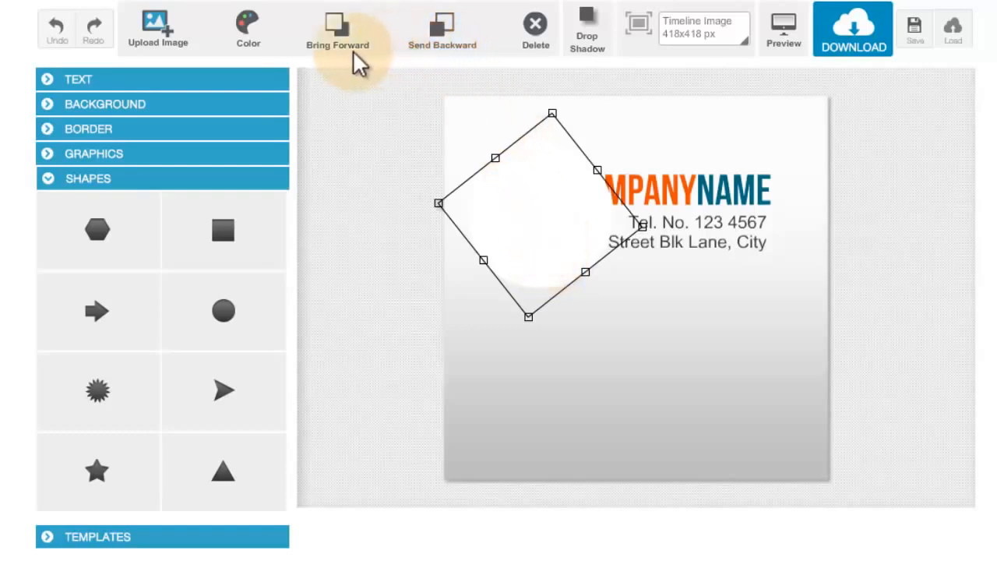
pyautogui.click(436, 49)
pyautogui.click(436, 49)
pyautogui.click(623, 358)
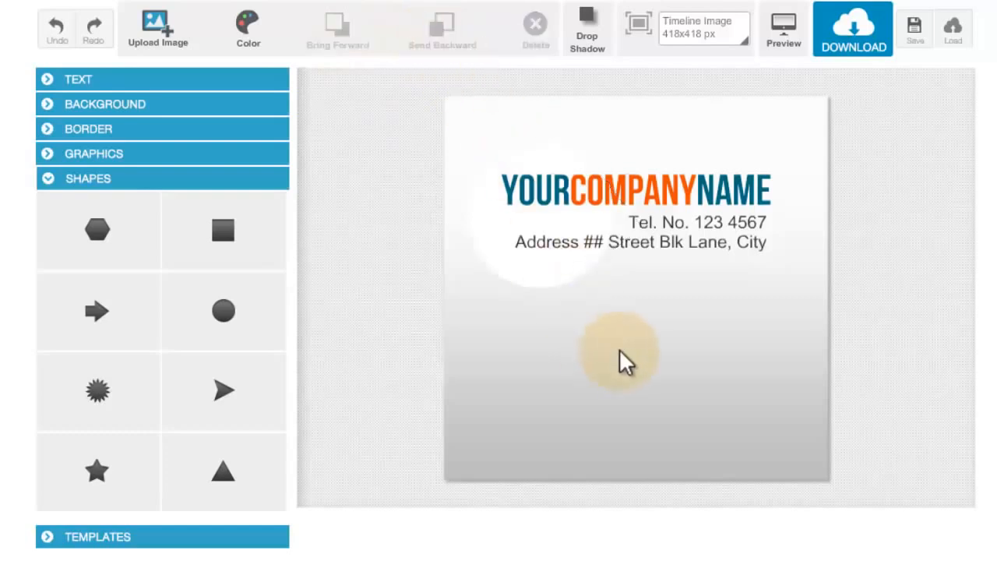
pyautogui.click(568, 288)
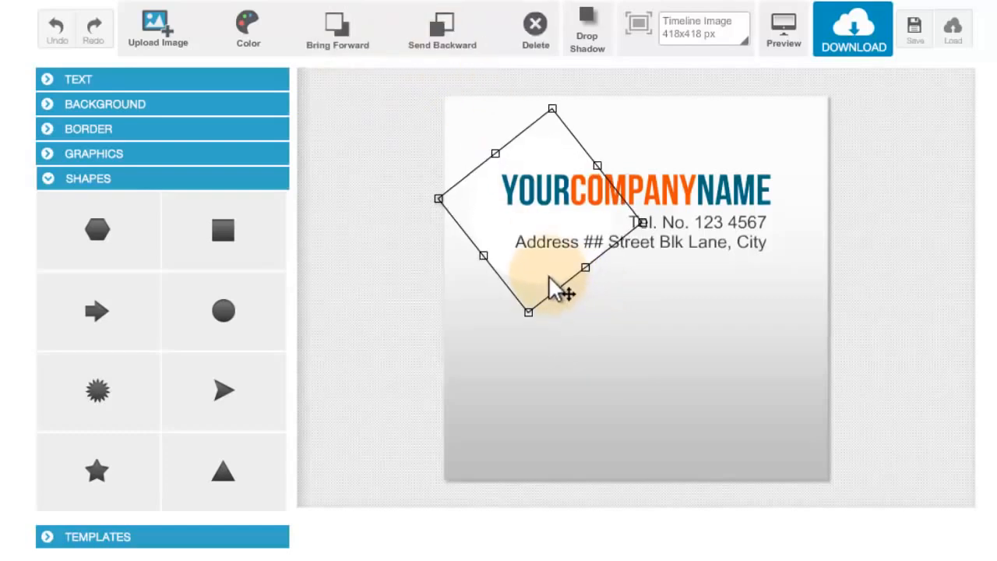
pyautogui.click(597, 341)
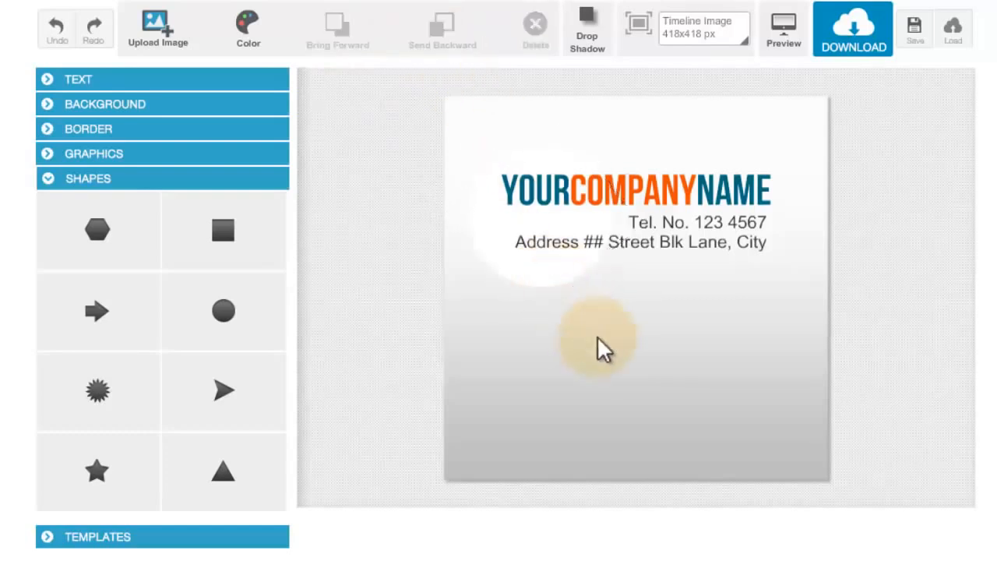
pyautogui.click(571, 279)
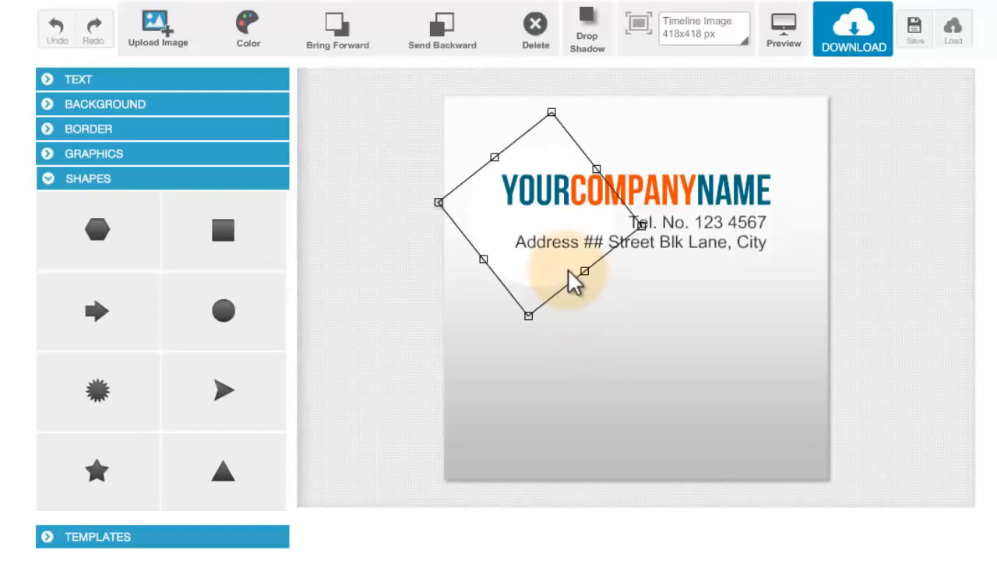
pyautogui.click(596, 308)
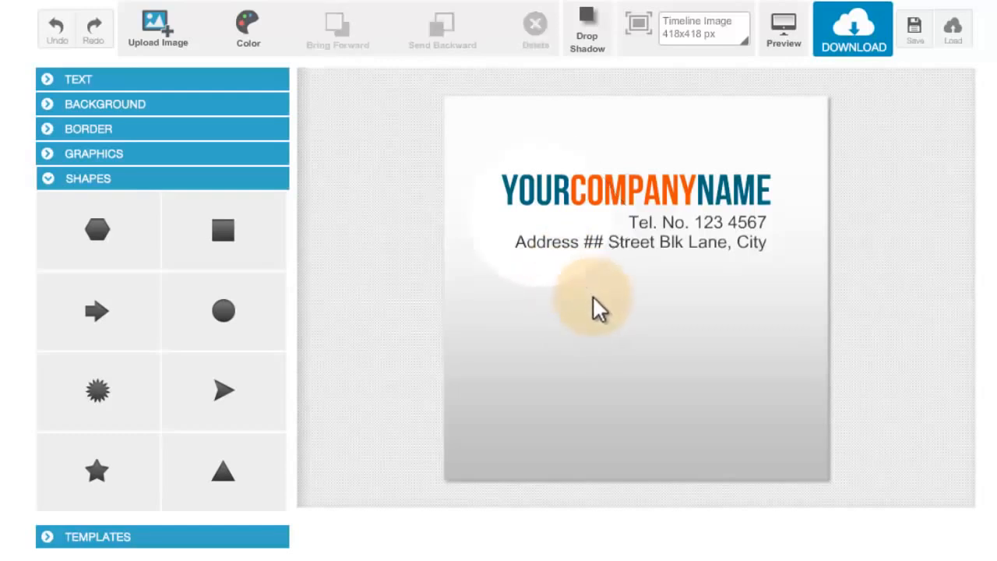
# - Replace the image's grey gradient background with the transparent background while the white circle is selected
pyautogui.click(553, 285)
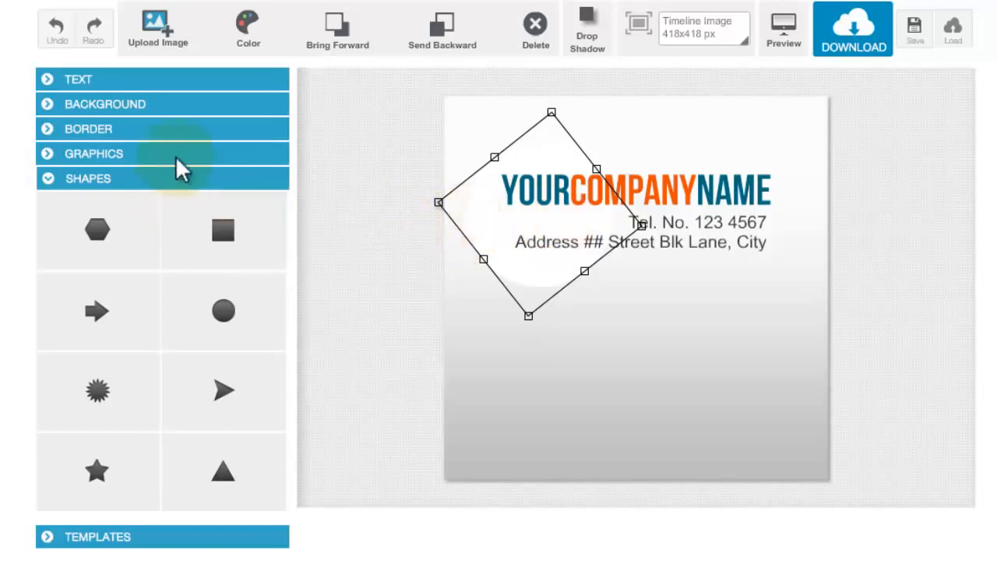
pyautogui.click(195, 108)
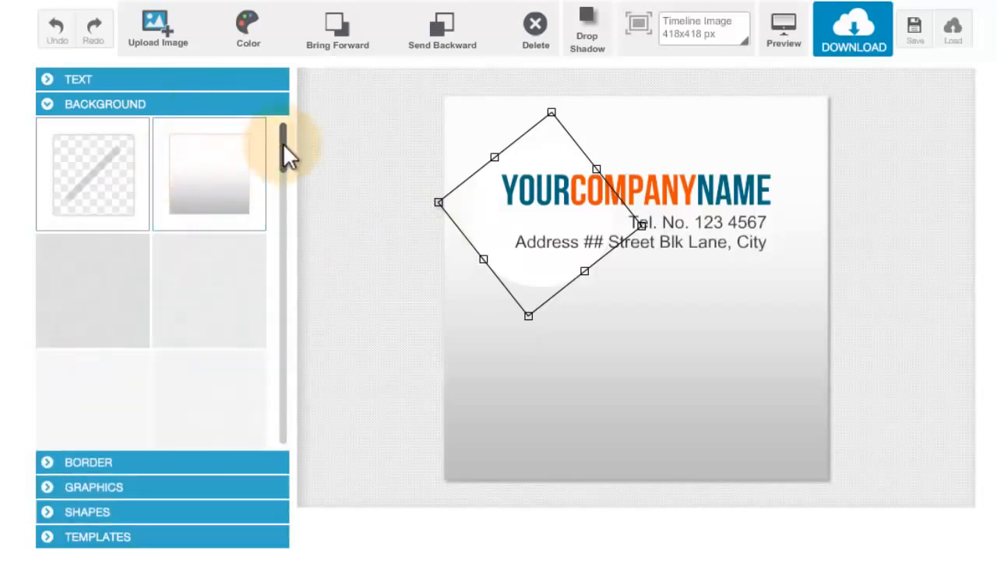
pyautogui.click(99, 173)
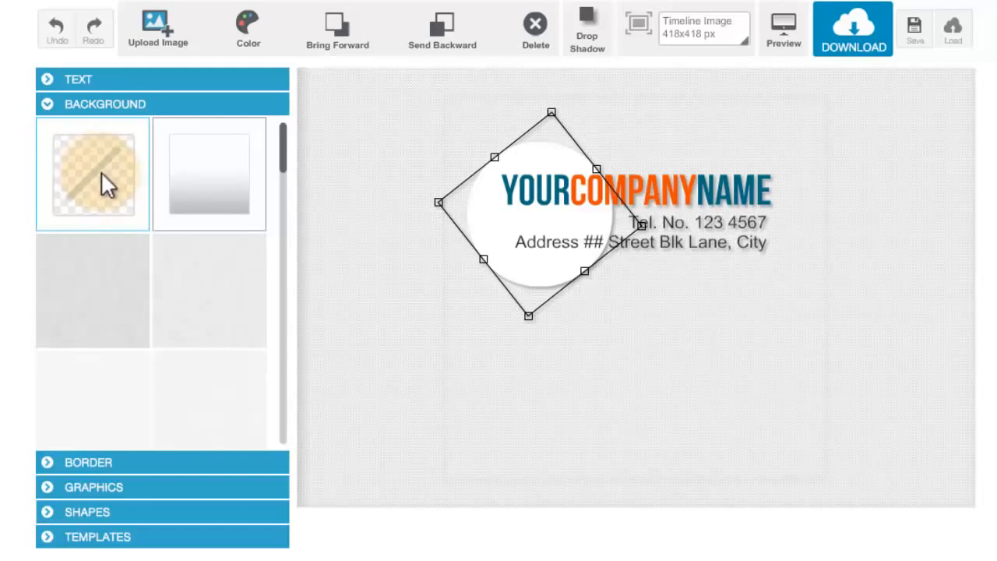
# - Apply the white-to-grey gradient background to the image and deselect the white circle
pyautogui.click(172, 173)
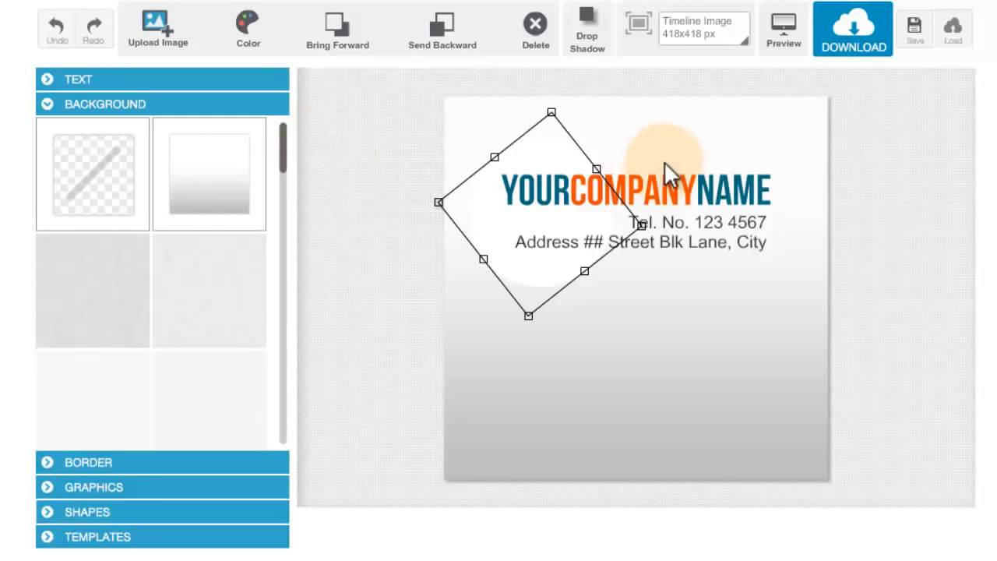
pyautogui.click(763, 435)
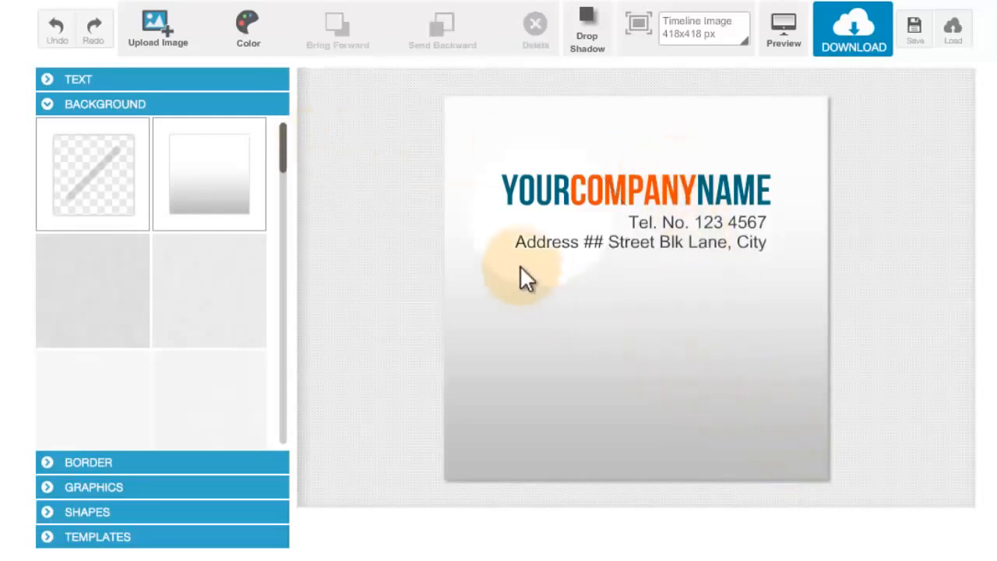
# - Try dark red, turquoise and blue tints on the gradient background, then set its colour back to white
pyautogui.click(249, 31)
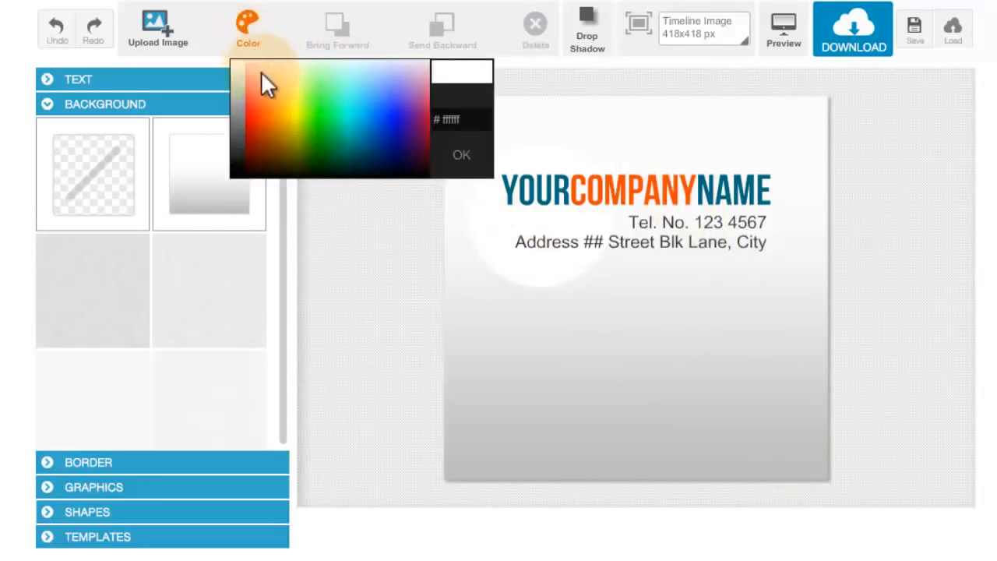
pyautogui.moveTo(262, 85); pyautogui.dragTo(251, 140)
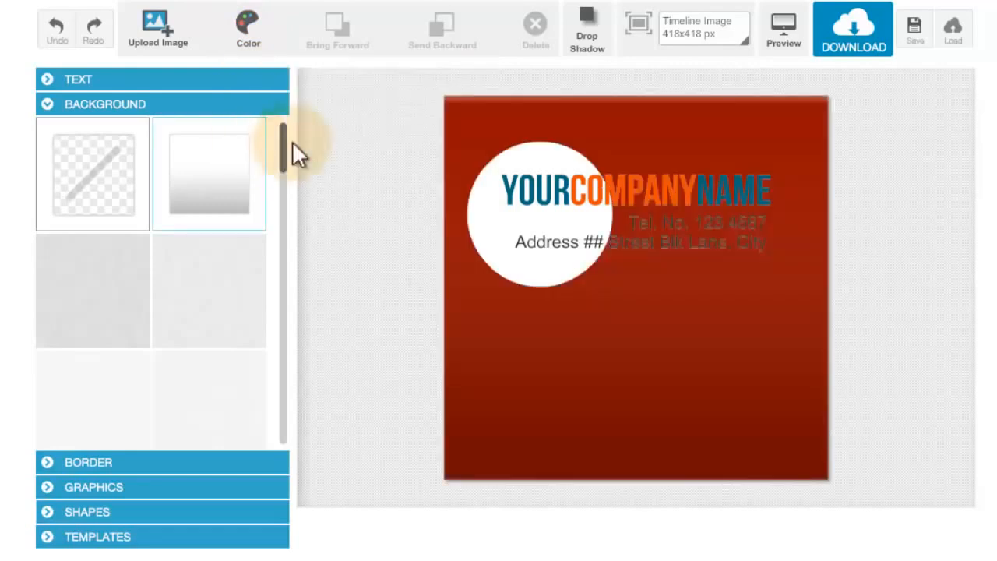
pyautogui.click(261, 40)
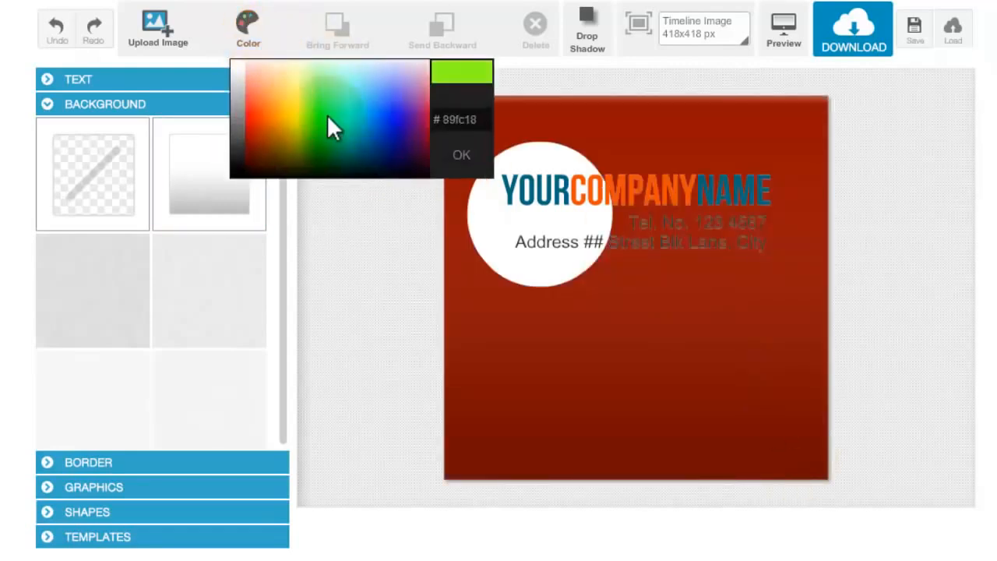
pyautogui.click(347, 120)
pyautogui.click(246, 40)
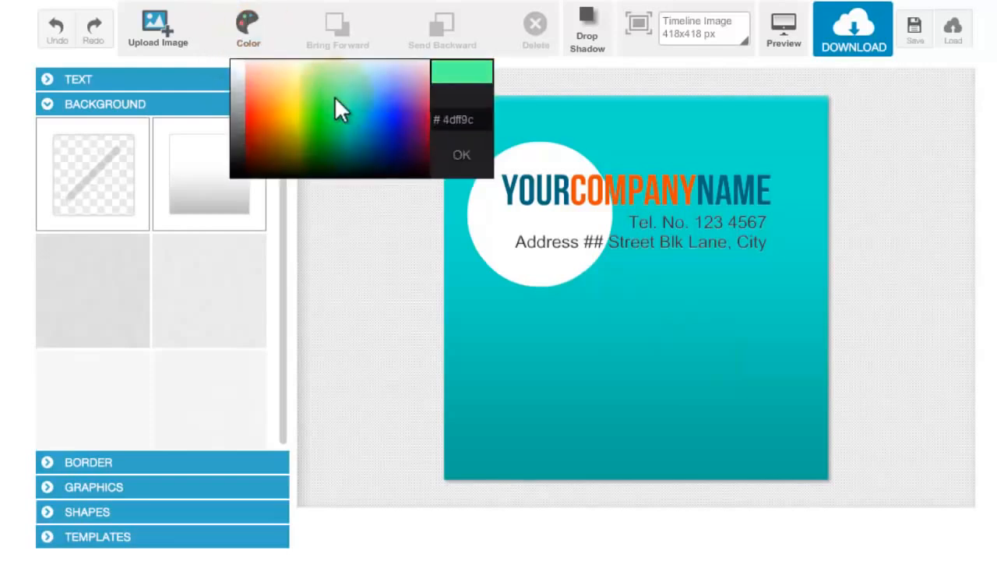
pyautogui.click(401, 118)
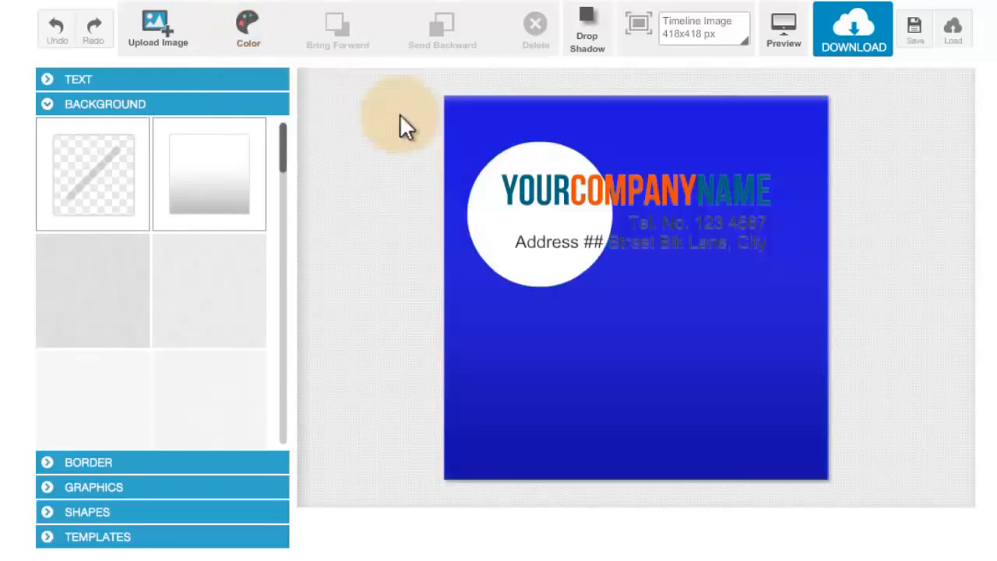
pyautogui.click(243, 30)
pyautogui.click(243, 66)
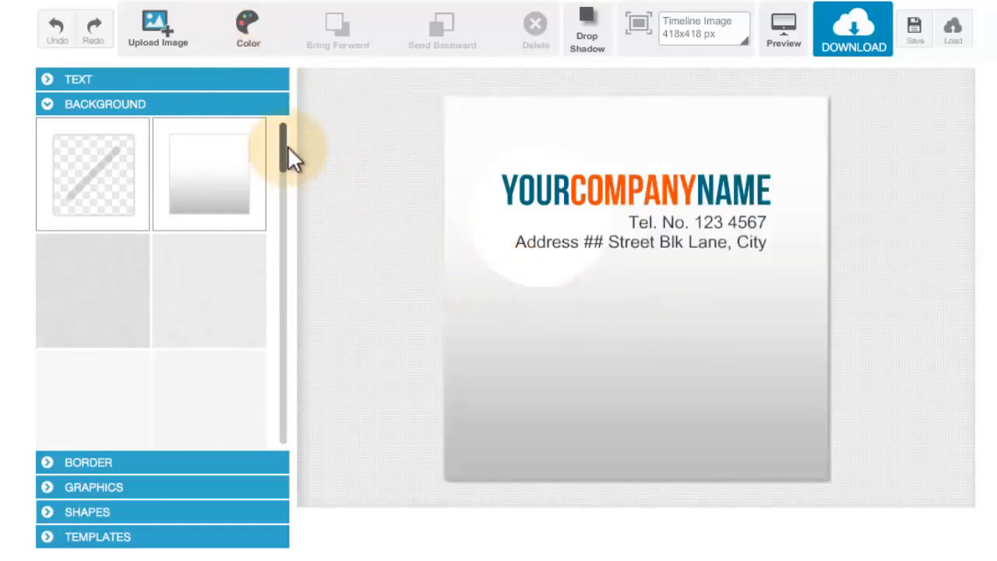
# - Try light grey textures and grey diagonal stripes on the gradient background and settle on the fine dotted pattern
pyautogui.moveTo(285, 145); pyautogui.dragTo(290, 157)
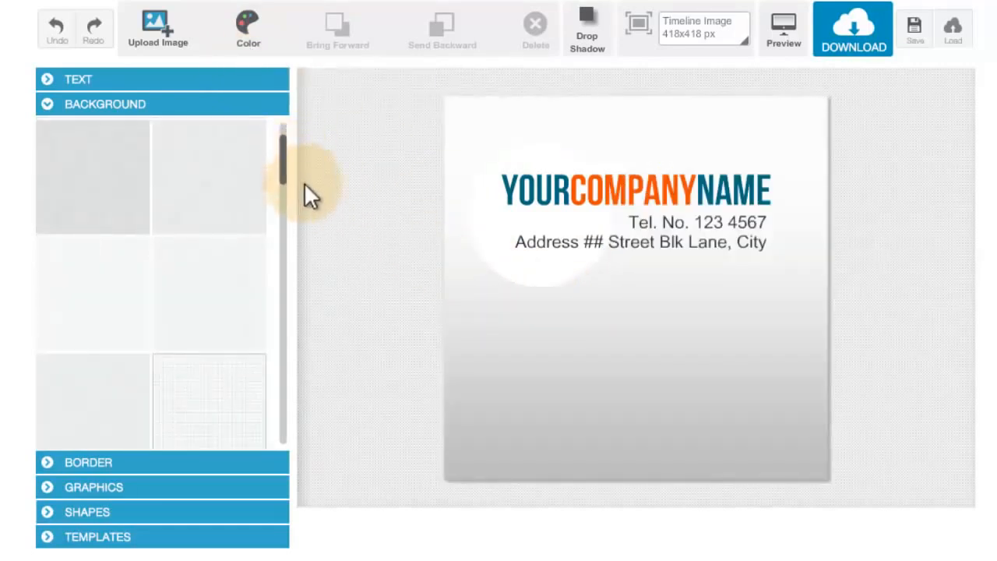
pyautogui.click(245, 173)
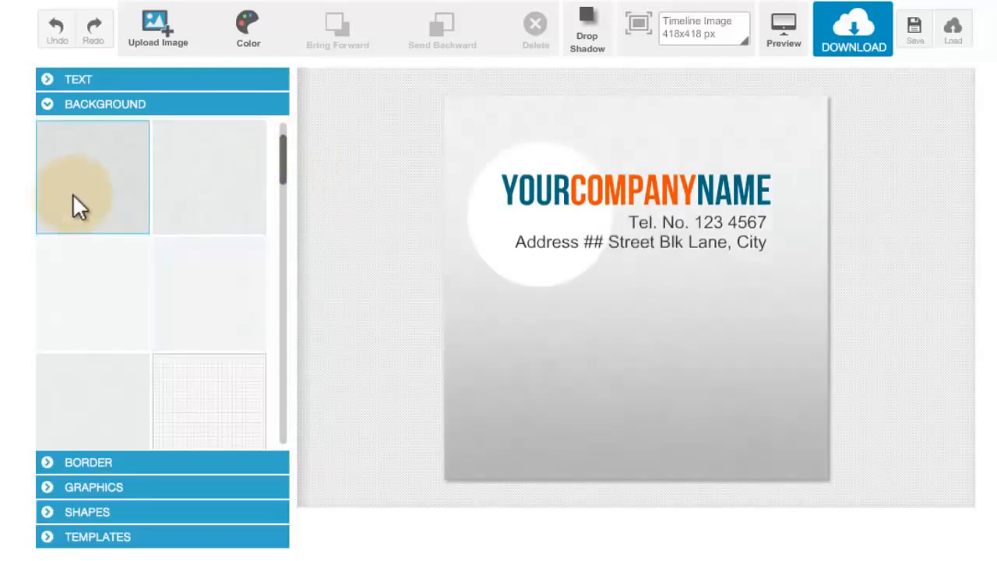
pyautogui.click(80, 218)
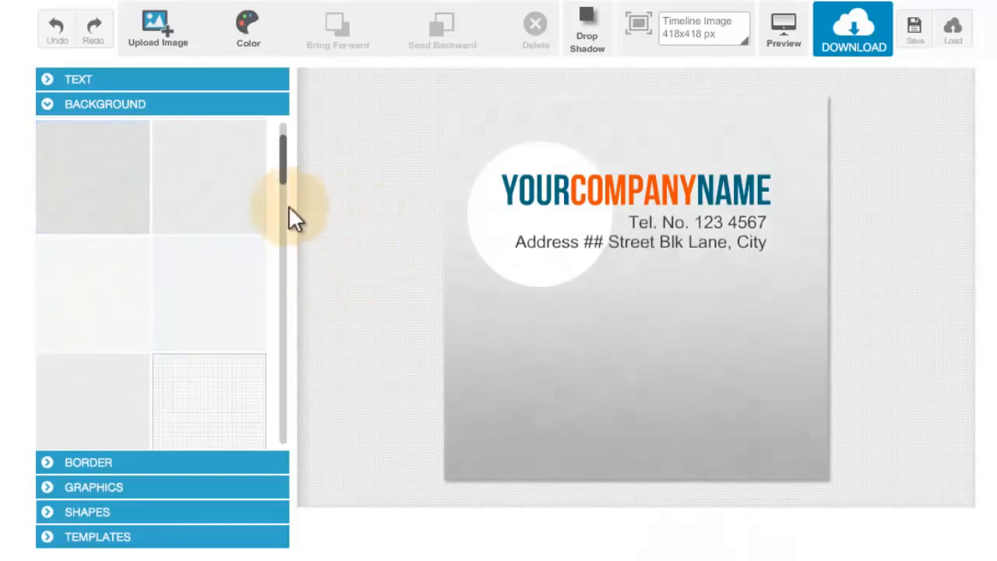
pyautogui.moveTo(283, 169); pyautogui.dragTo(295, 251)
pyautogui.click(236, 286)
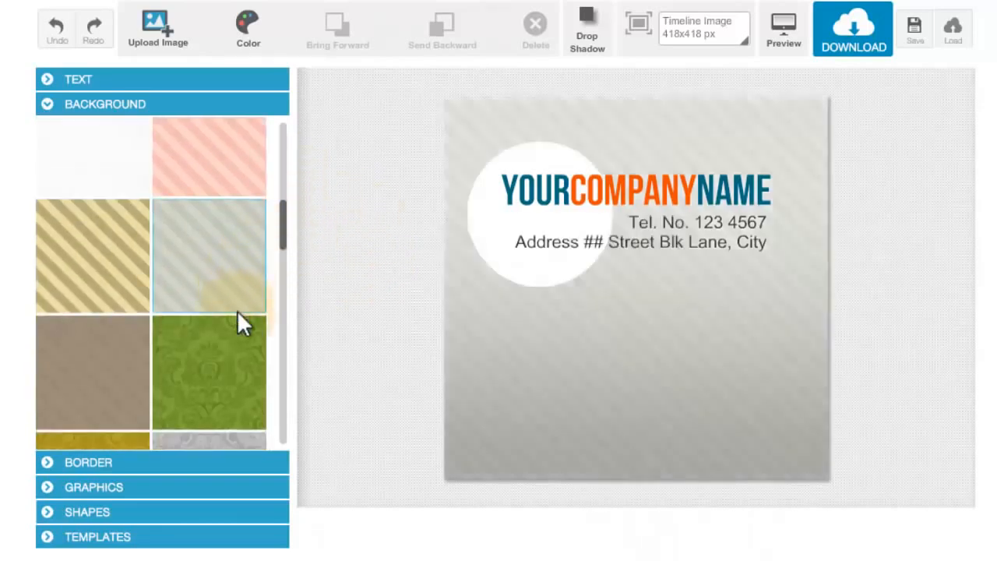
pyautogui.click(130, 173)
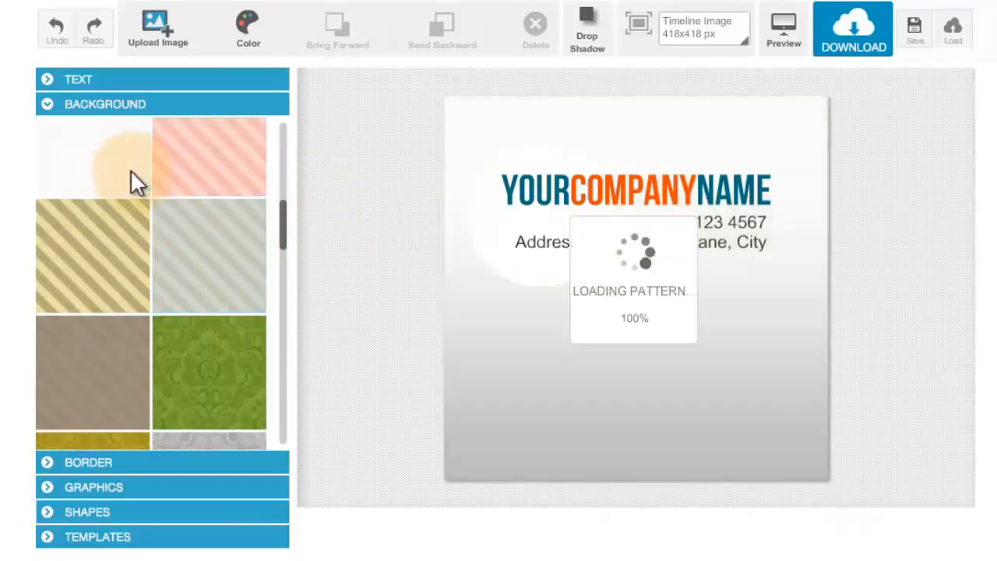
pyautogui.click(791, 479)
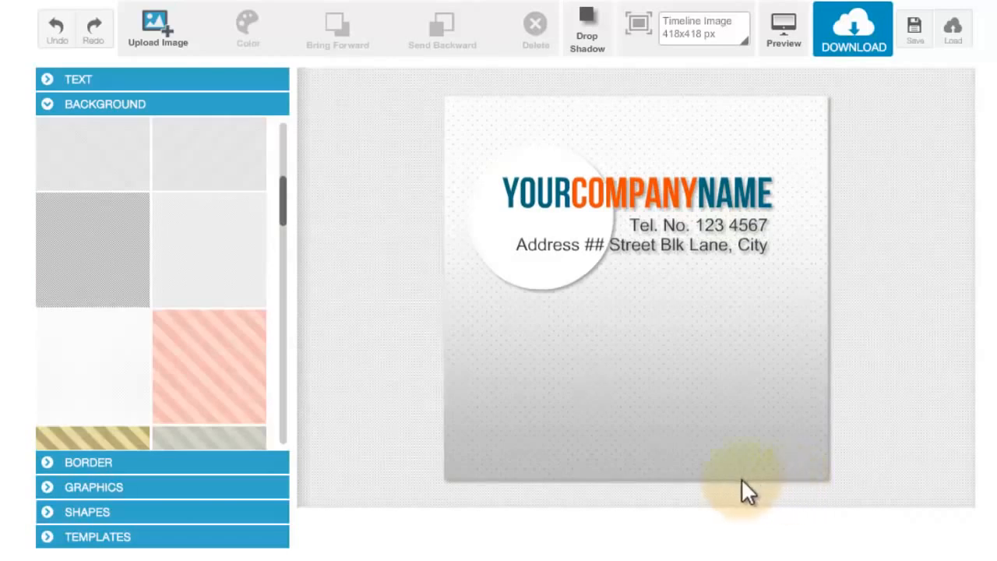
# - Add a black square, enlarge it beyond the image size and move it to cover the whole image
pyautogui.click(243, 514)
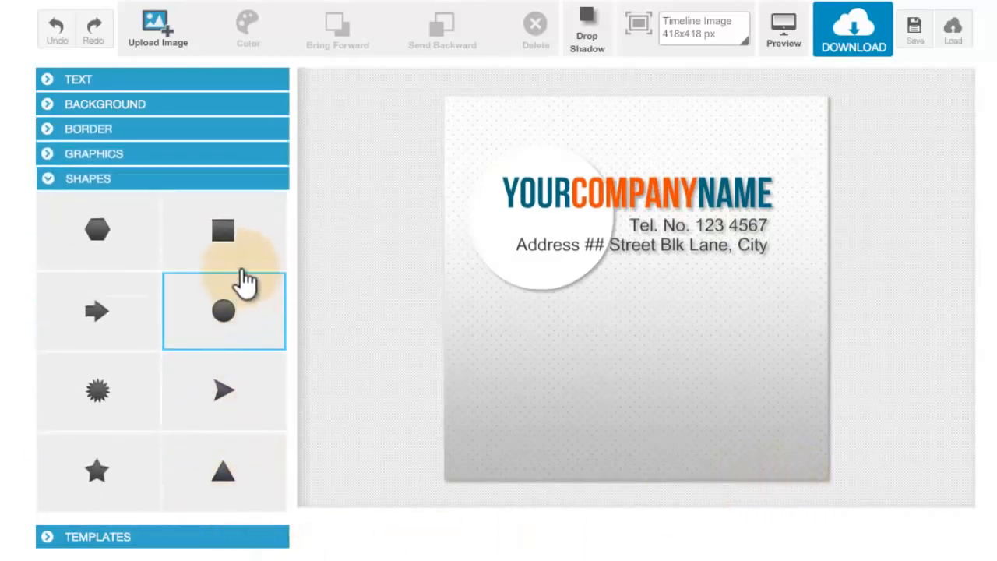
pyautogui.click(265, 248)
pyautogui.click(472, 111)
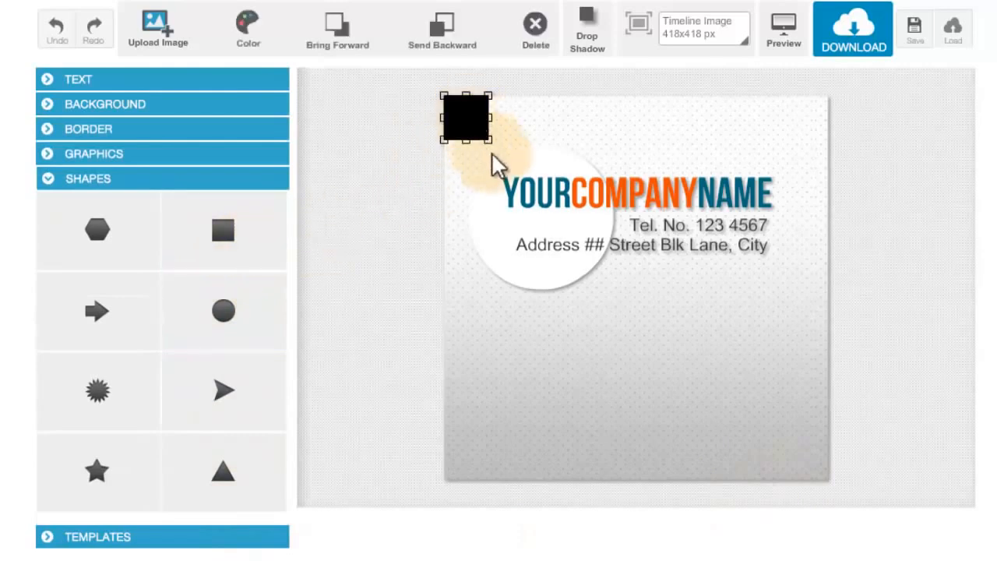
pyautogui.moveTo(492, 146); pyautogui.dragTo(514, 166)
pyautogui.moveTo(582, 260); pyautogui.dragTo(706, 356)
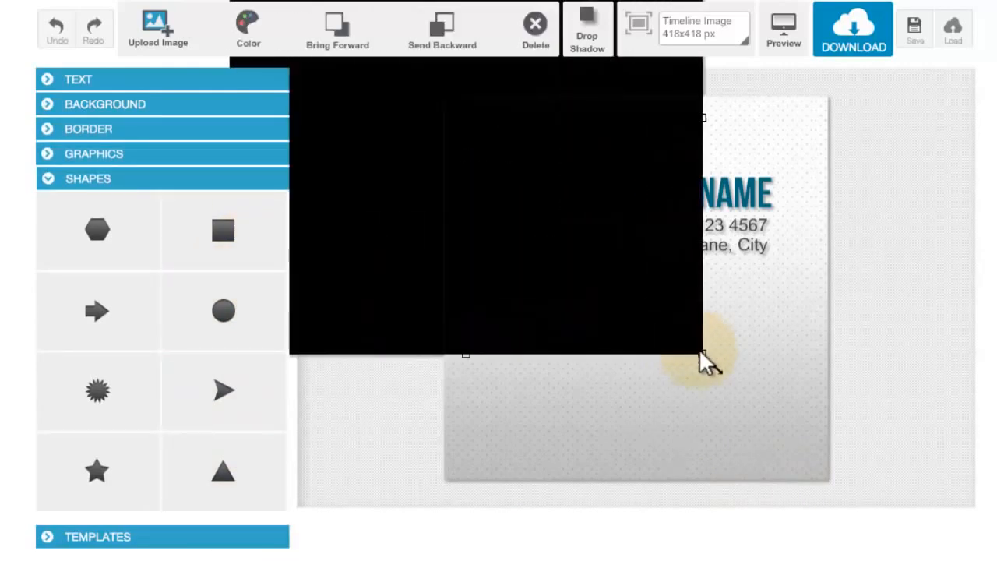
pyautogui.moveTo(528, 101); pyautogui.dragTo(689, 266)
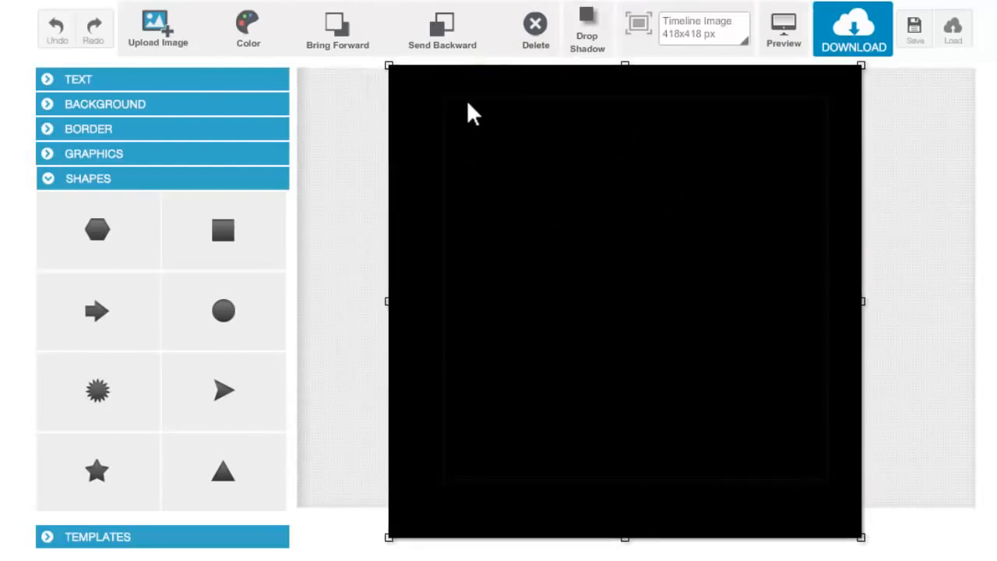
# - Recolour the large square grey #a3a3a3 and send it behind the white circle and both texts
pyautogui.click(250, 45)
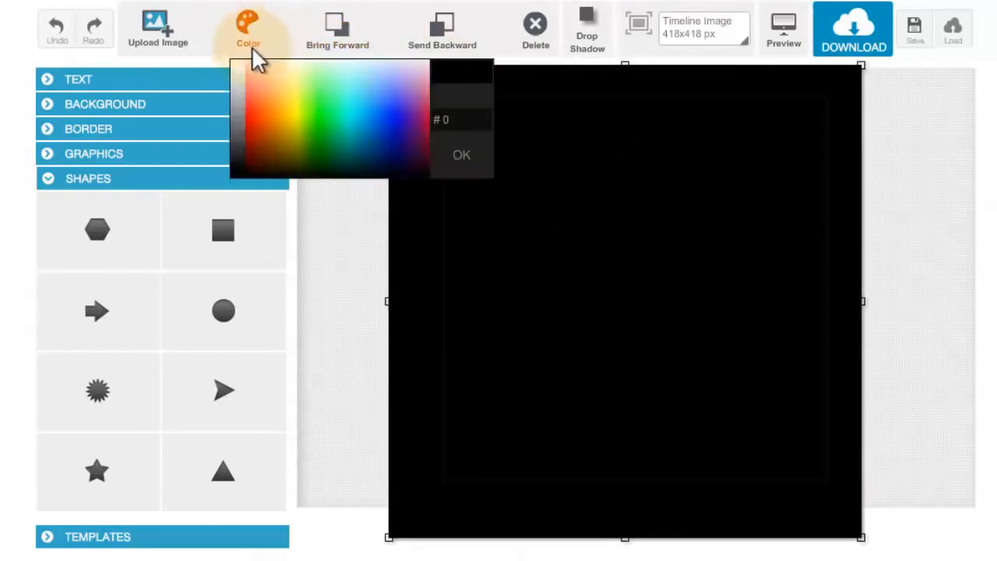
pyautogui.click(241, 104)
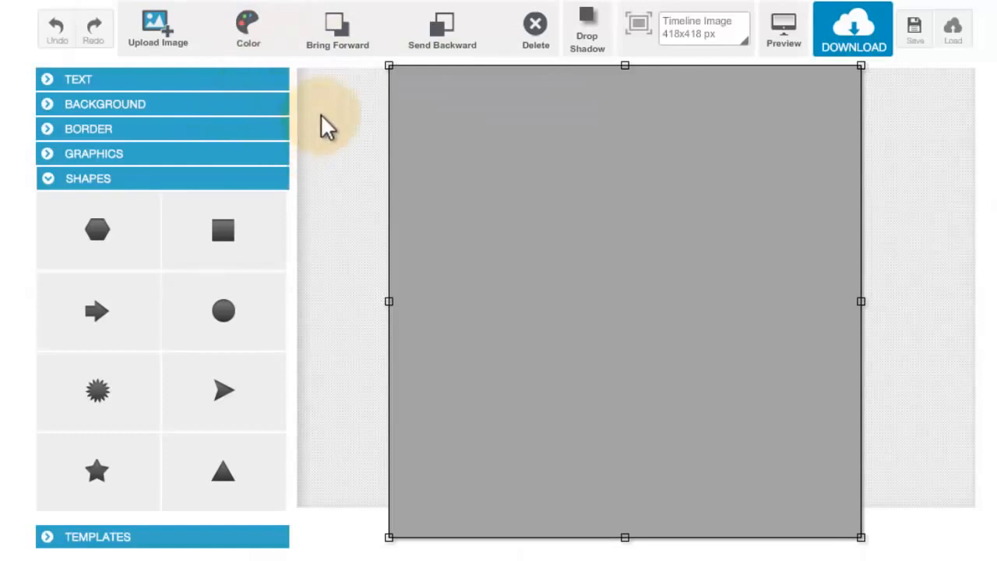
pyautogui.click(467, 31)
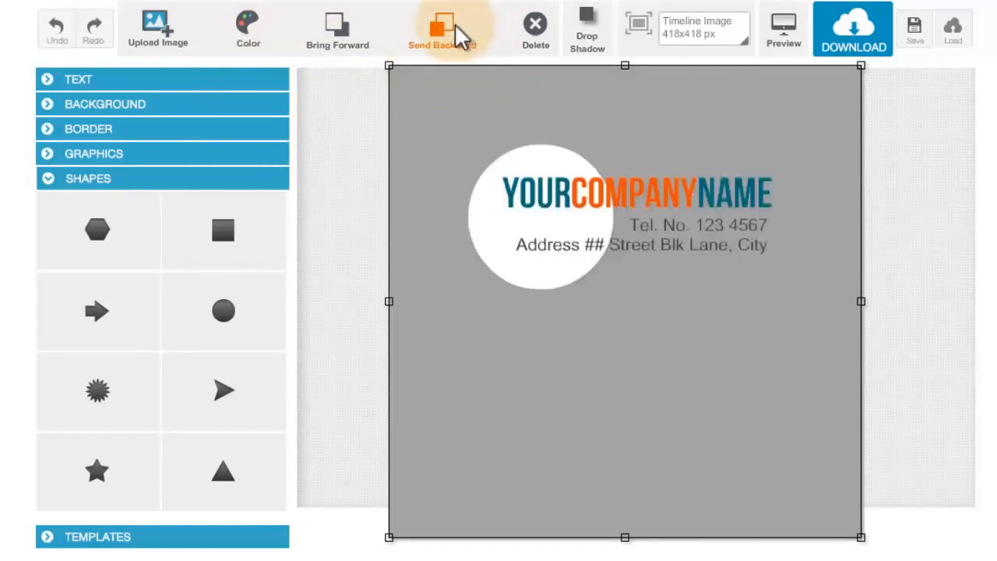
# - Recolour the large background square white, then preview the image and return to the editor
pyautogui.click(250, 33)
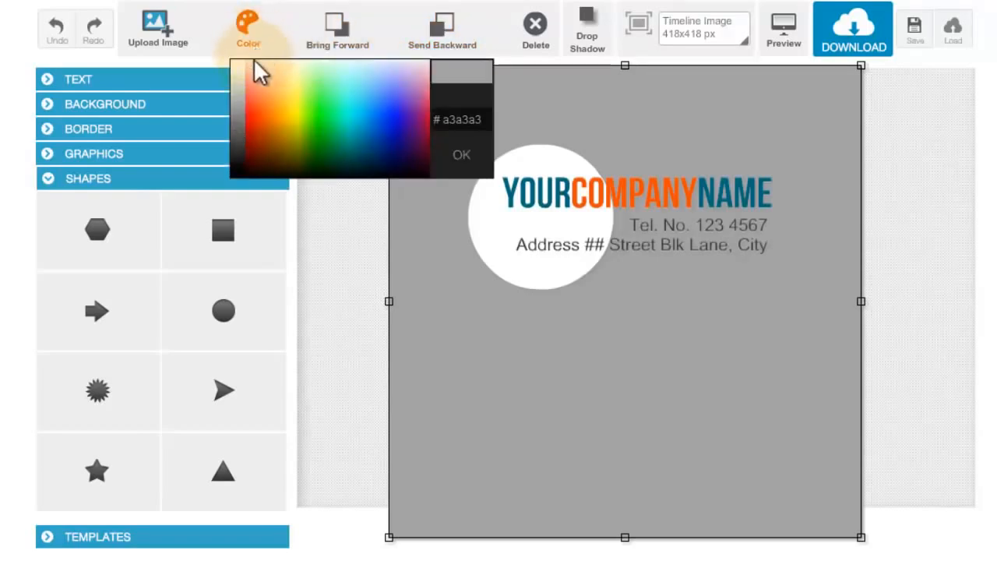
pyautogui.click(243, 67)
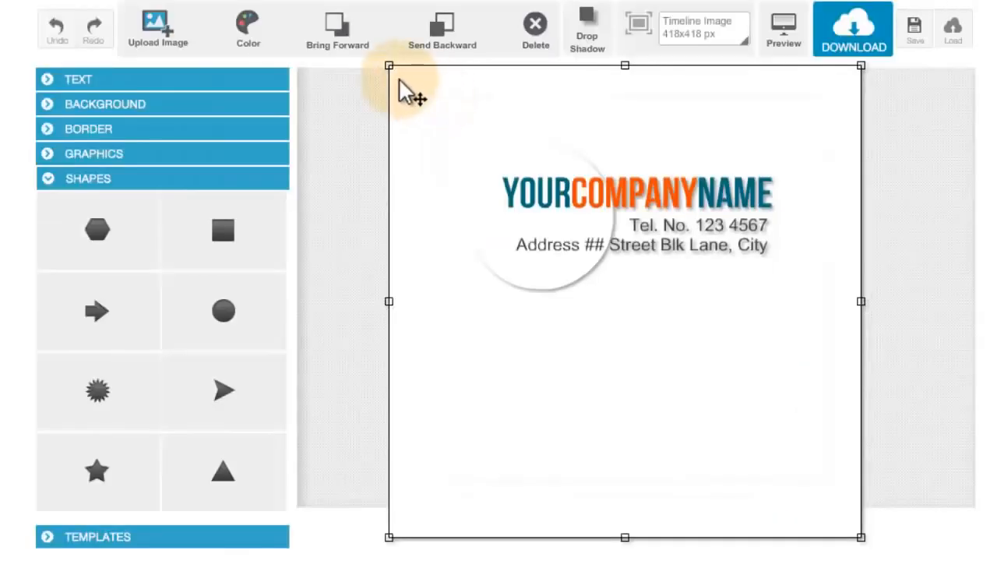
pyautogui.moveTo(389, 65)
pyautogui.mouseDown()
pyautogui.moveTo(285, 11)
pyautogui.moveTo(374, 74)
pyautogui.mouseUp()
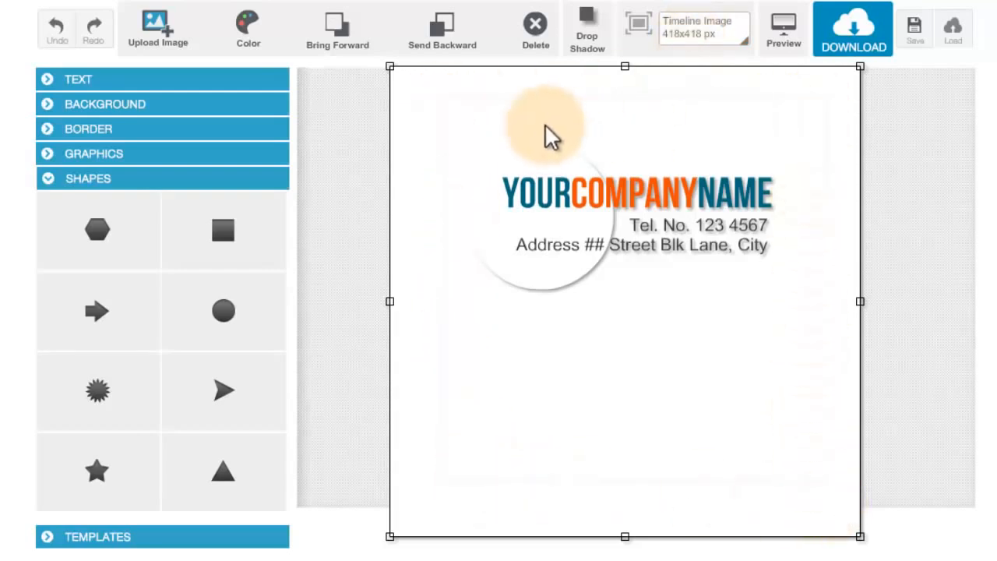
pyautogui.click(772, 48)
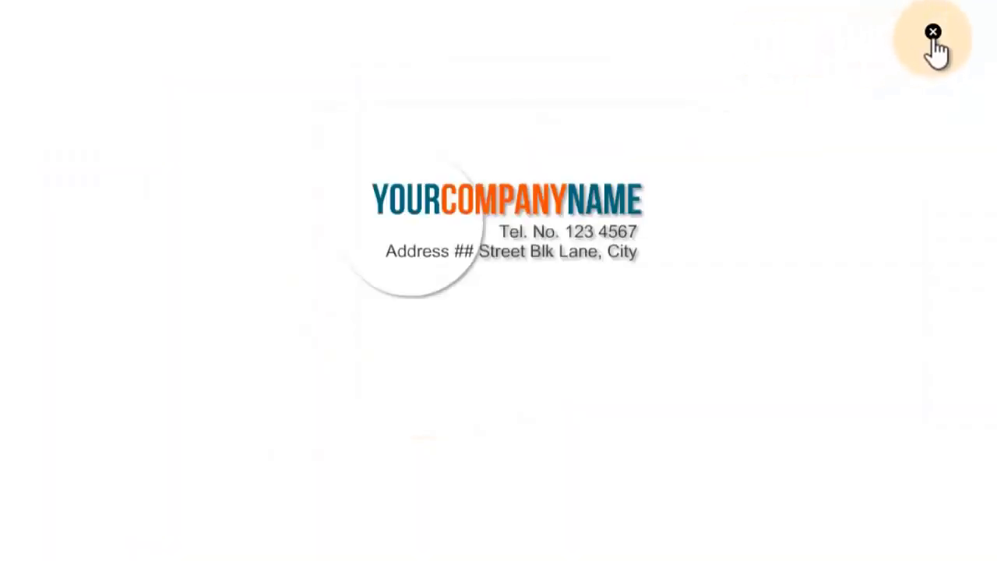
pyautogui.click(933, 33)
pyautogui.click(499, 109)
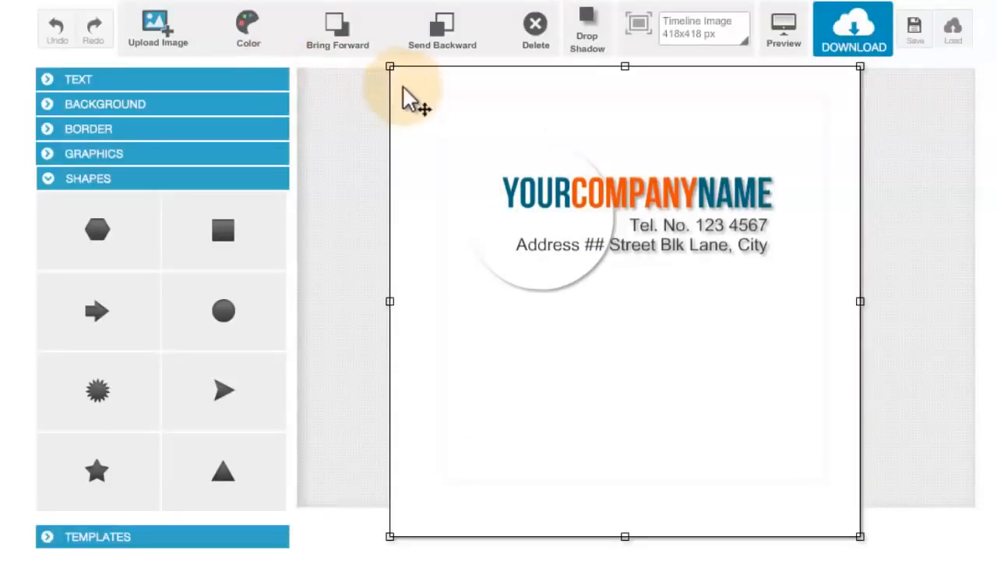
# - Recolour the large background square bright green and check the image in the preview
pyautogui.click(250, 32)
pyautogui.click(328, 100)
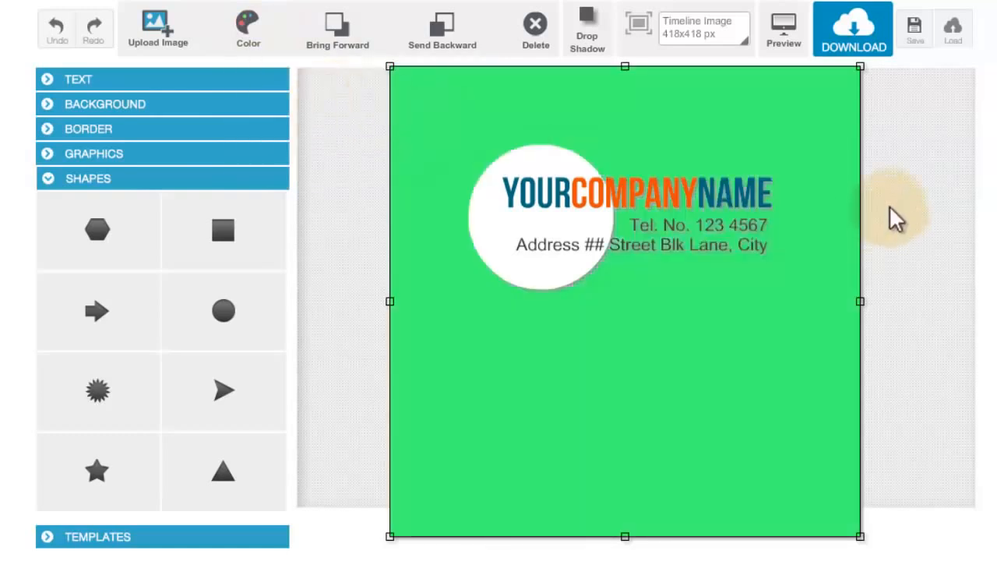
pyautogui.click(797, 47)
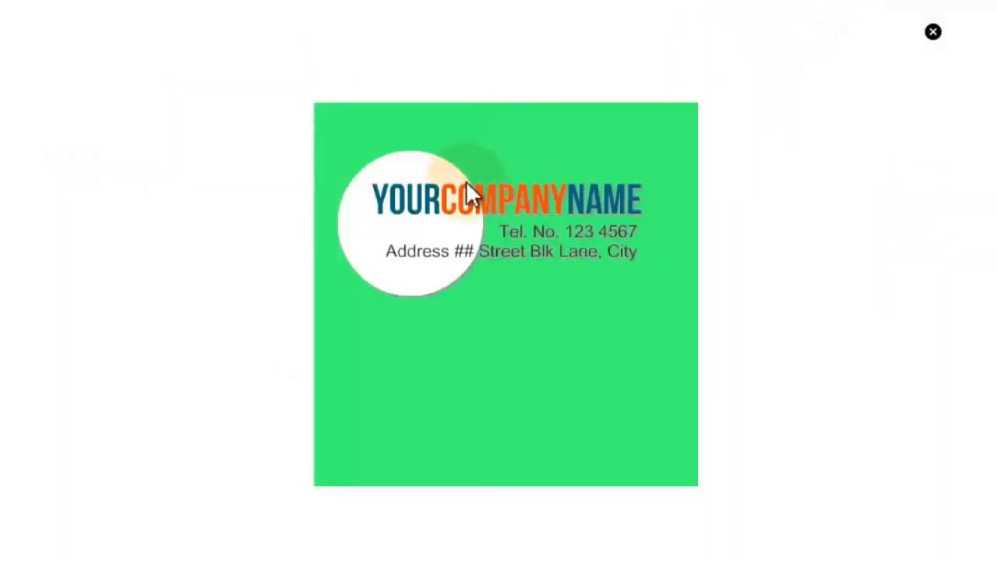
pyautogui.click(934, 35)
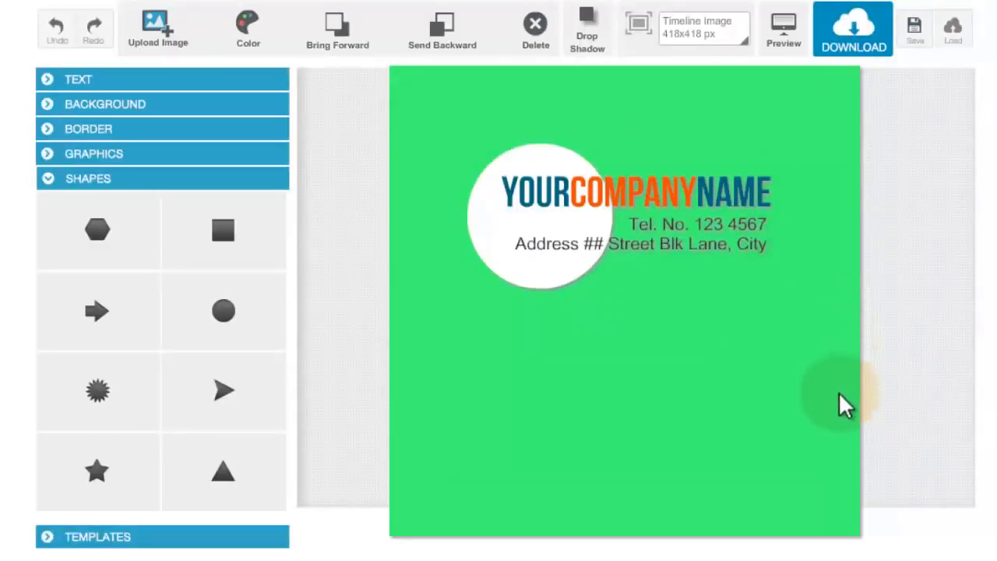
# - Delete the large green square covering the background
pyautogui.click(837, 537)
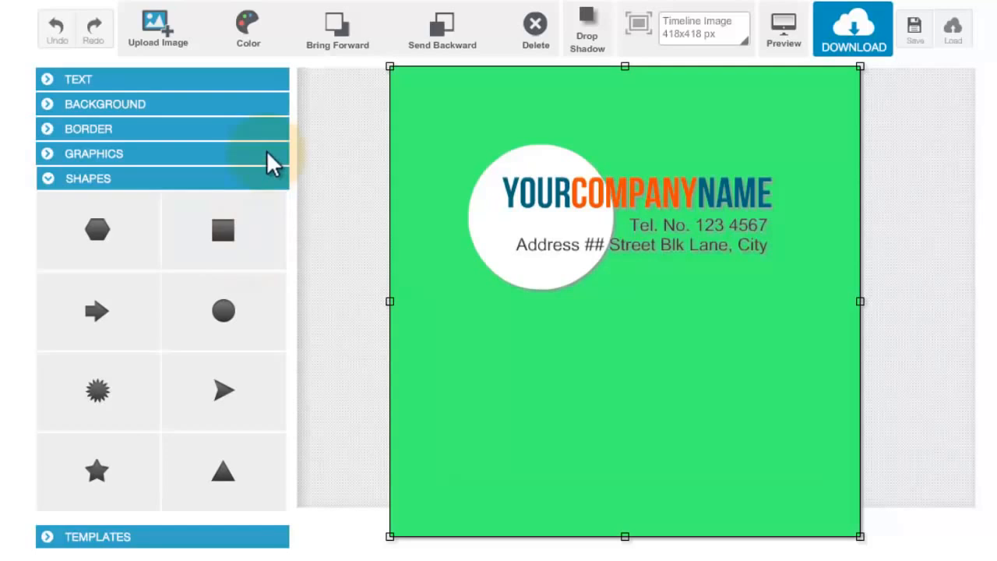
pyautogui.click(536, 35)
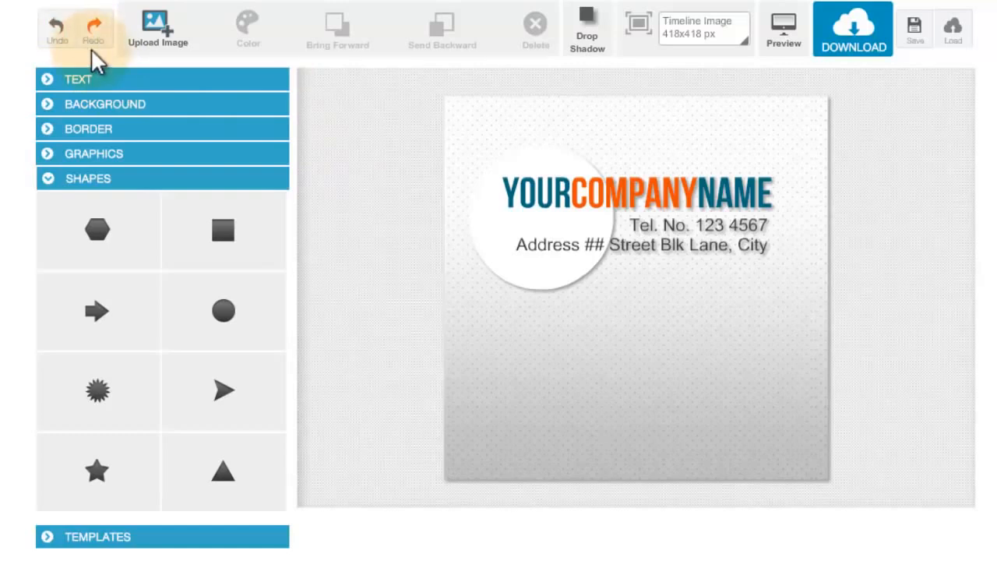
# - Try a plain grey border around the image, and replace it with a teal one
pyautogui.click(172, 133)
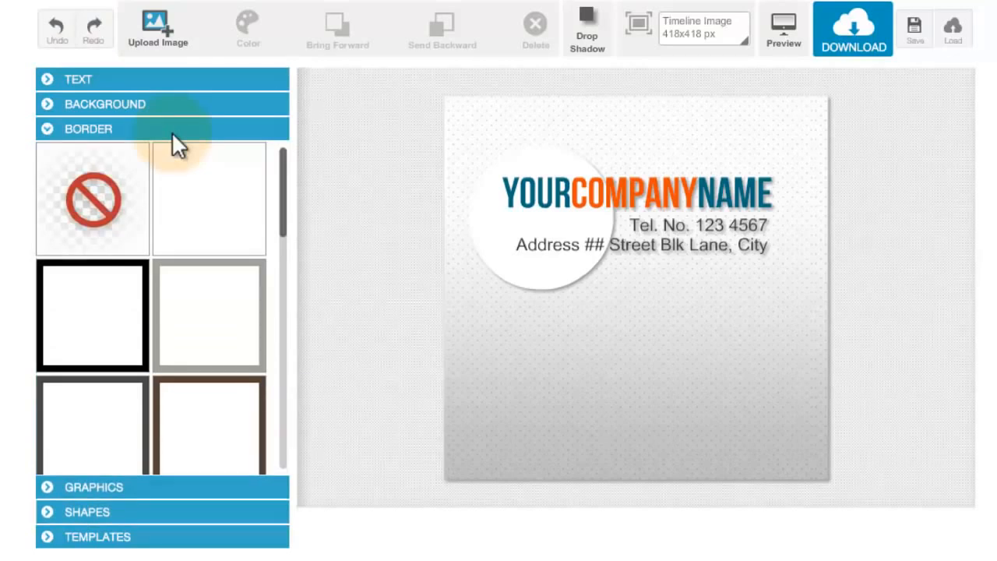
pyautogui.moveTo(285, 206); pyautogui.dragTo(287, 158)
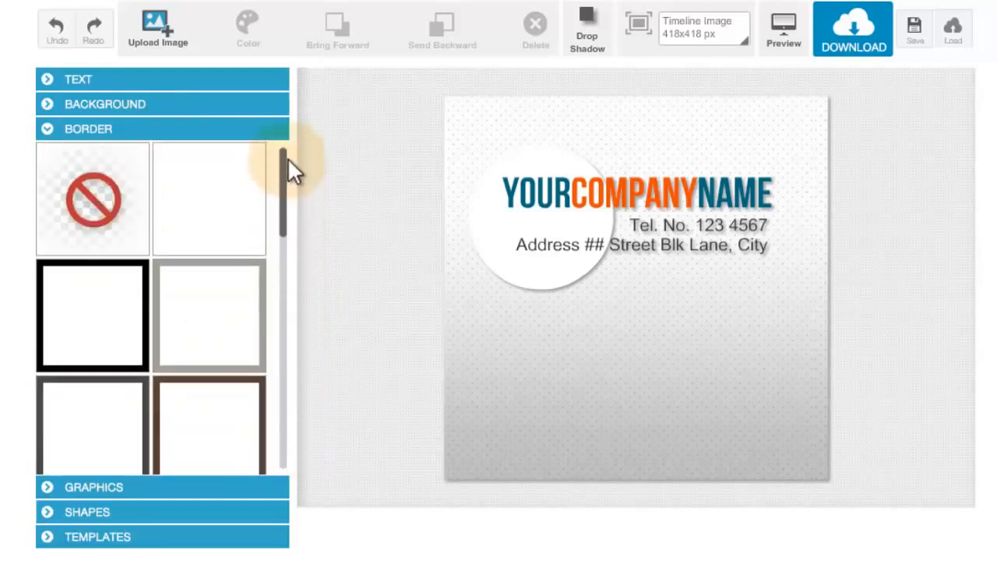
pyautogui.click(231, 269)
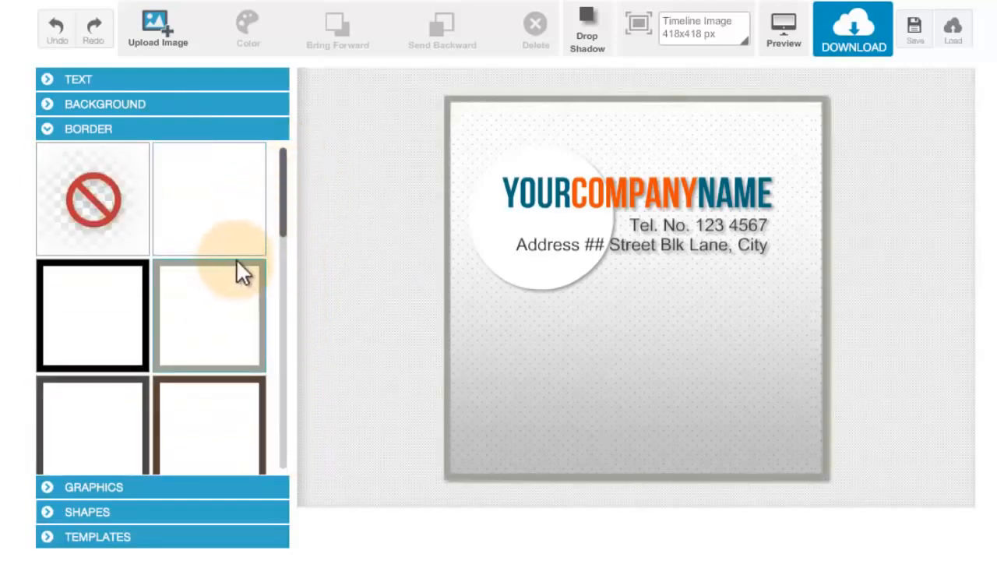
pyautogui.moveTo(285, 220); pyautogui.dragTo(284, 280)
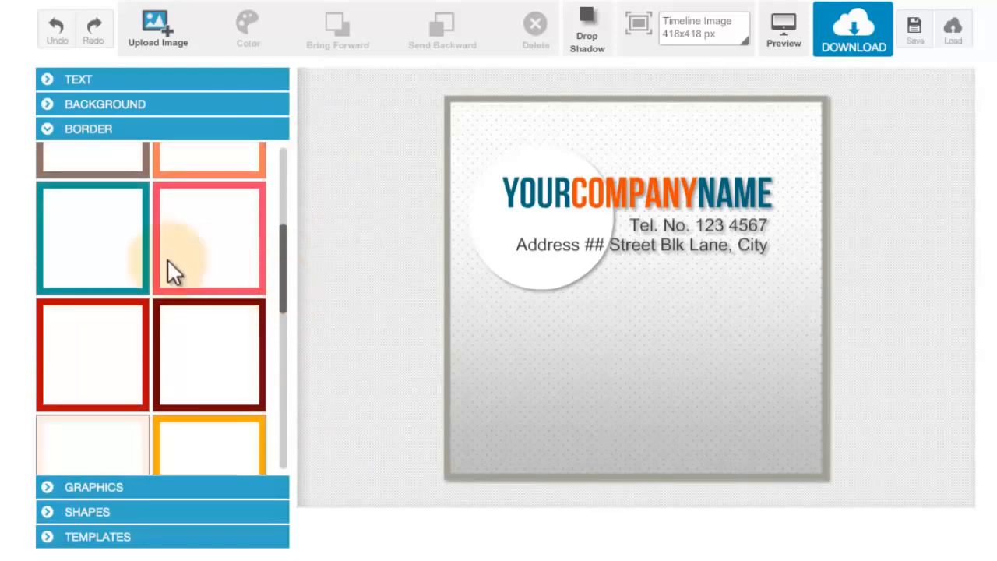
pyautogui.click(138, 265)
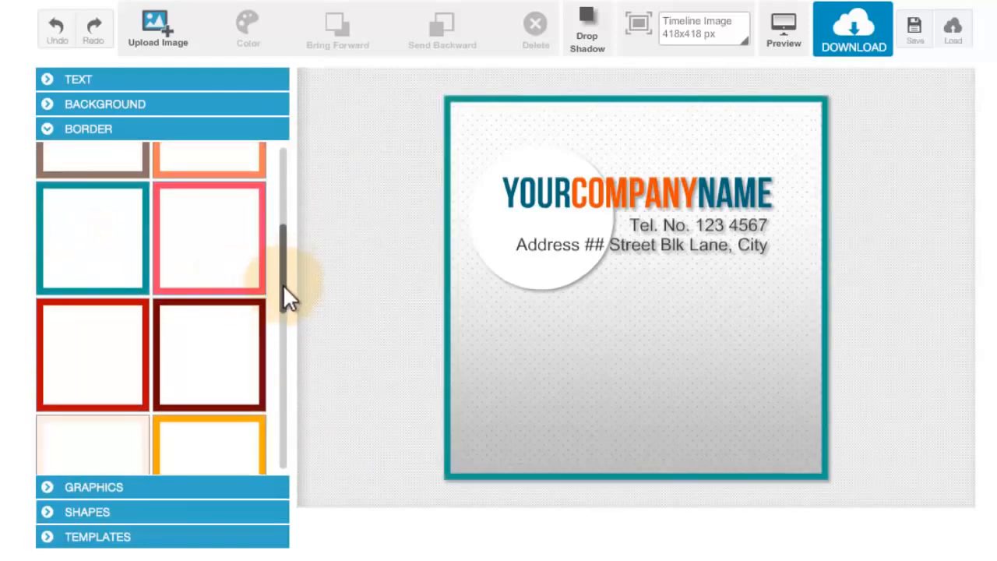
# - Try the dark green border on the image, and remove the border altogether
pyautogui.moveTo(283, 290); pyautogui.dragTo(278, 374)
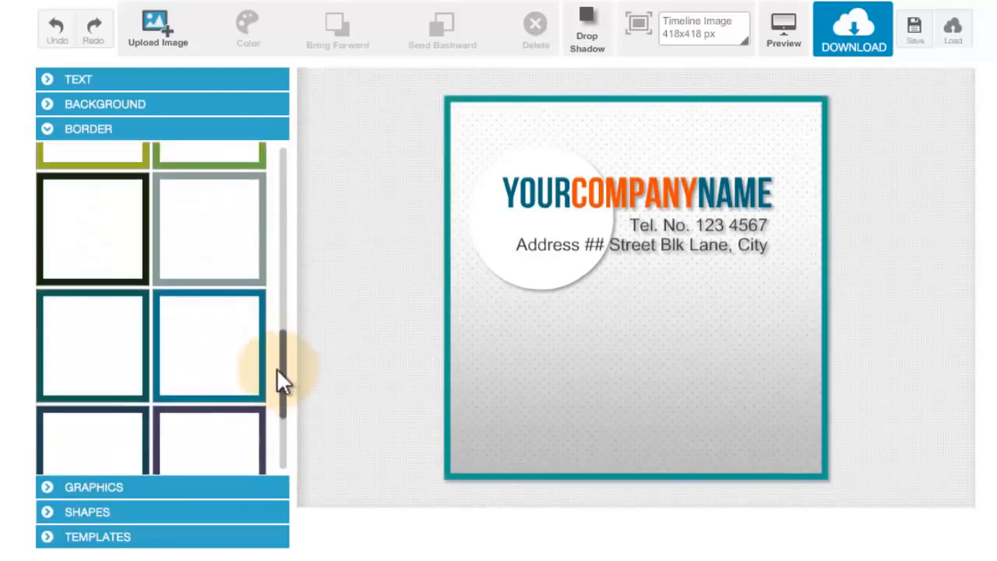
pyautogui.click(94, 362)
pyautogui.click(219, 272)
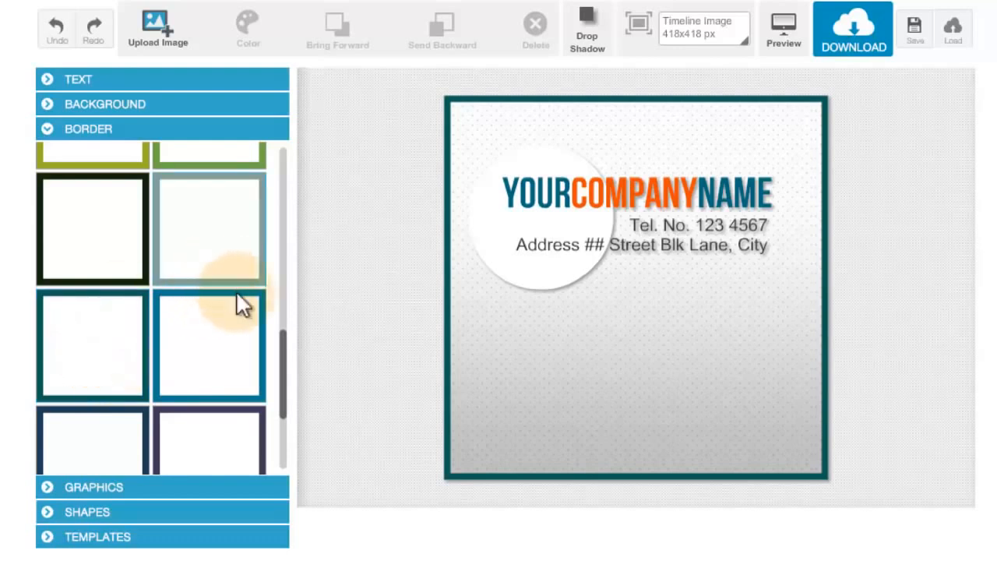
pyautogui.moveTo(281, 386); pyautogui.dragTo(265, 195)
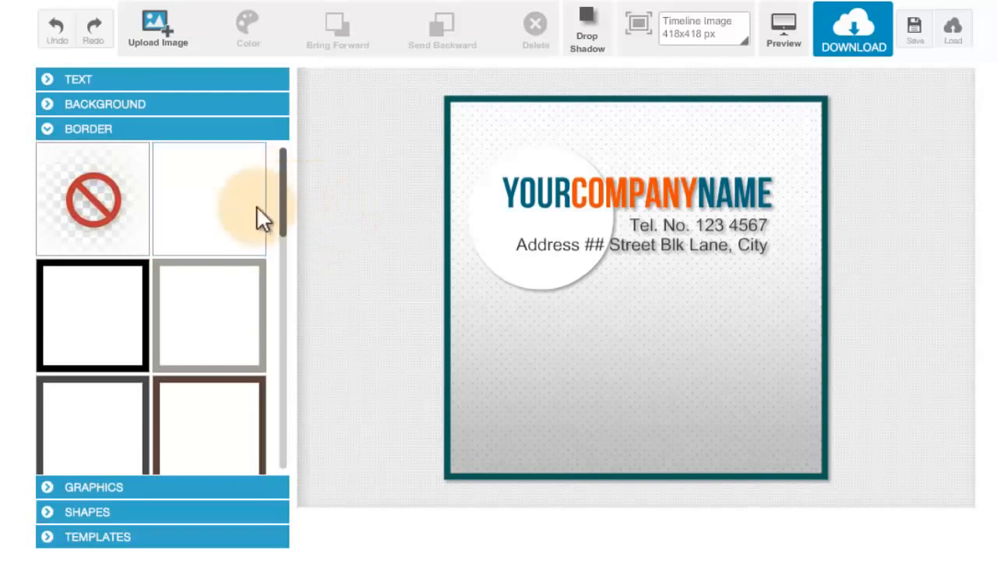
pyautogui.click(123, 219)
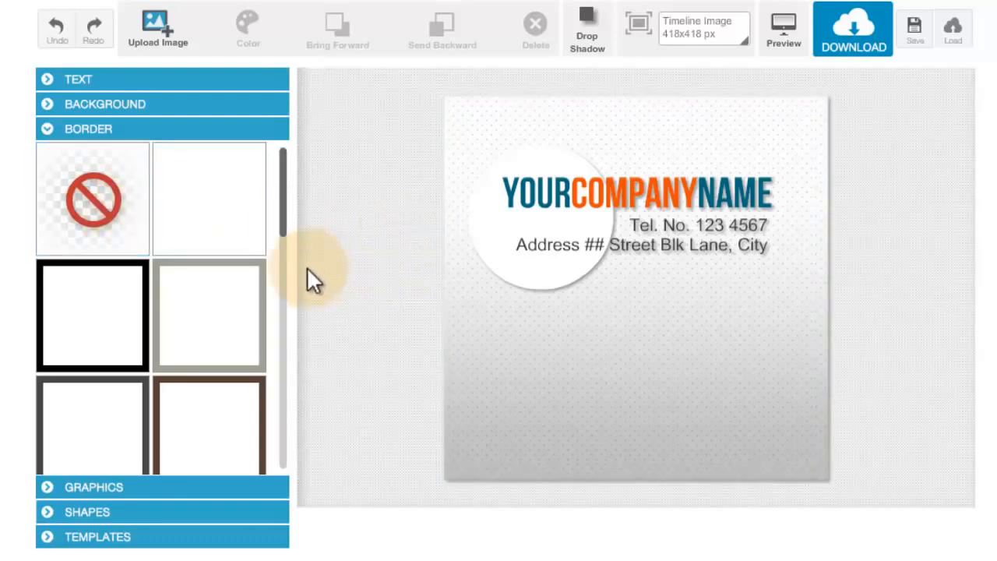
# - Look through the available graphics categories and examine the Devices graphics
pyautogui.click(195, 486)
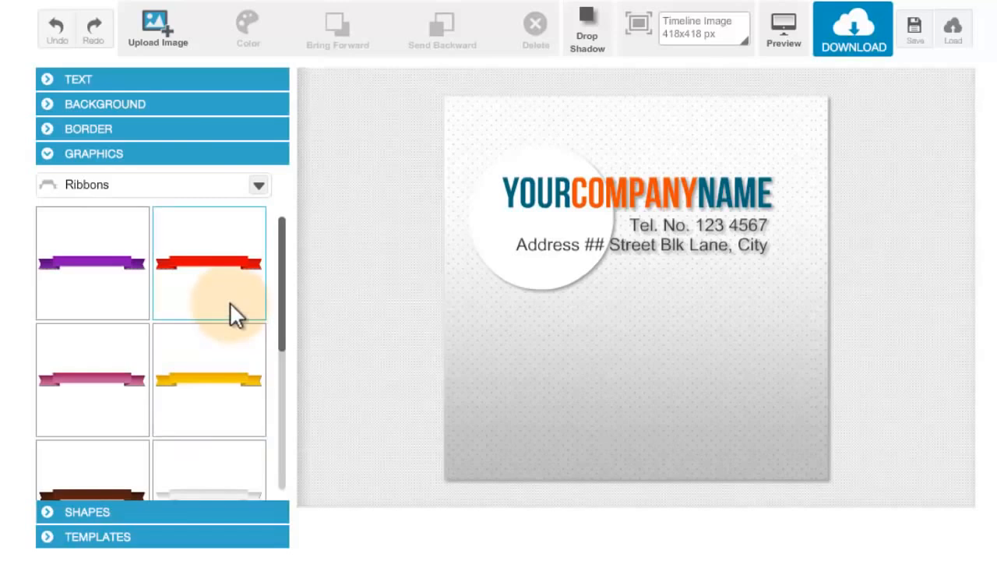
pyautogui.click(257, 187)
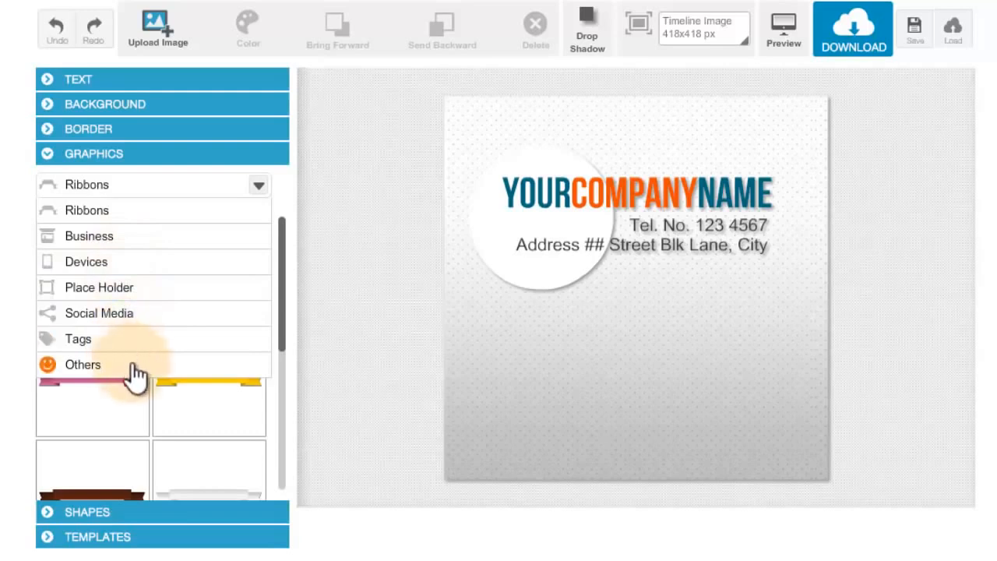
pyautogui.click(259, 189)
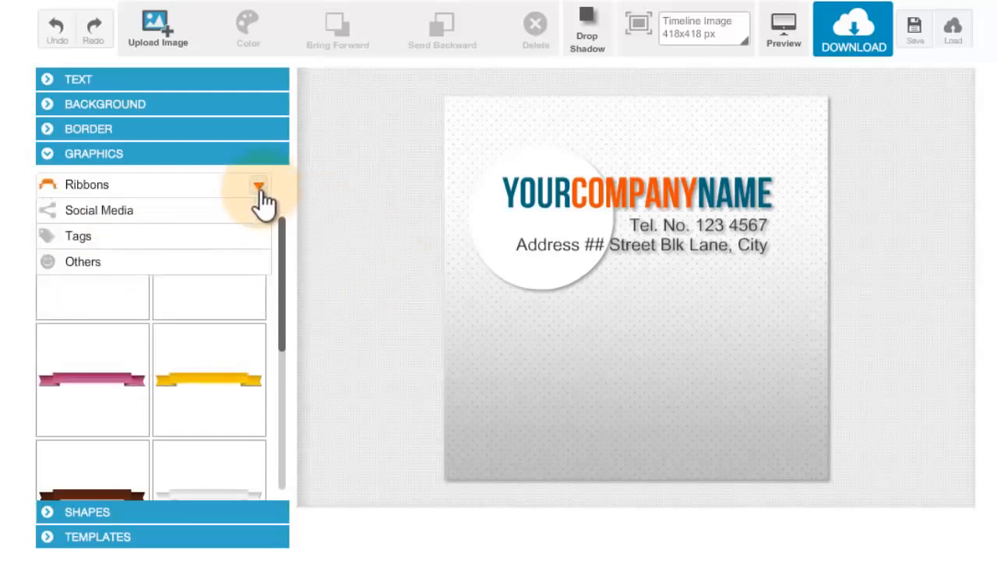
pyautogui.click(259, 189)
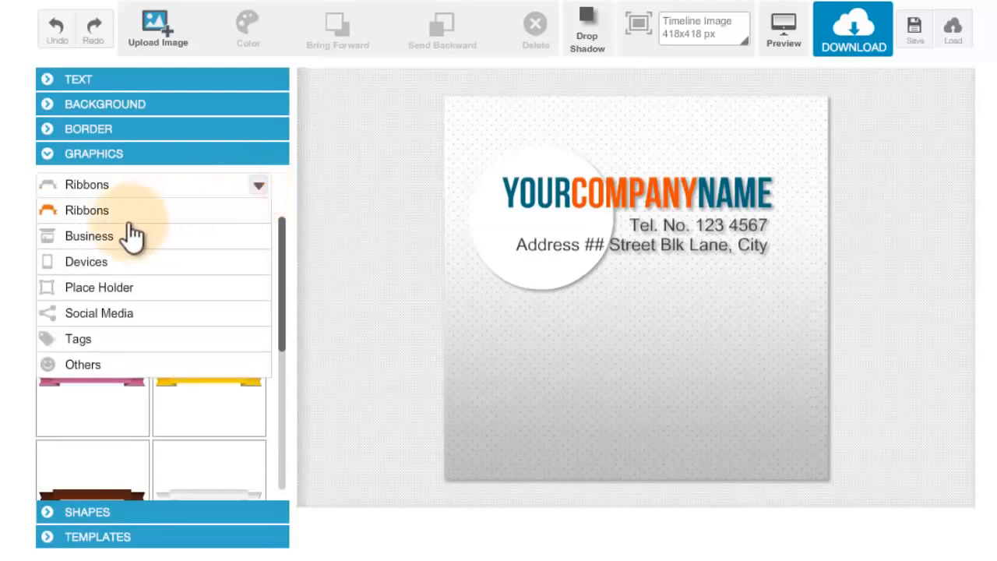
pyautogui.click(259, 189)
pyautogui.click(259, 190)
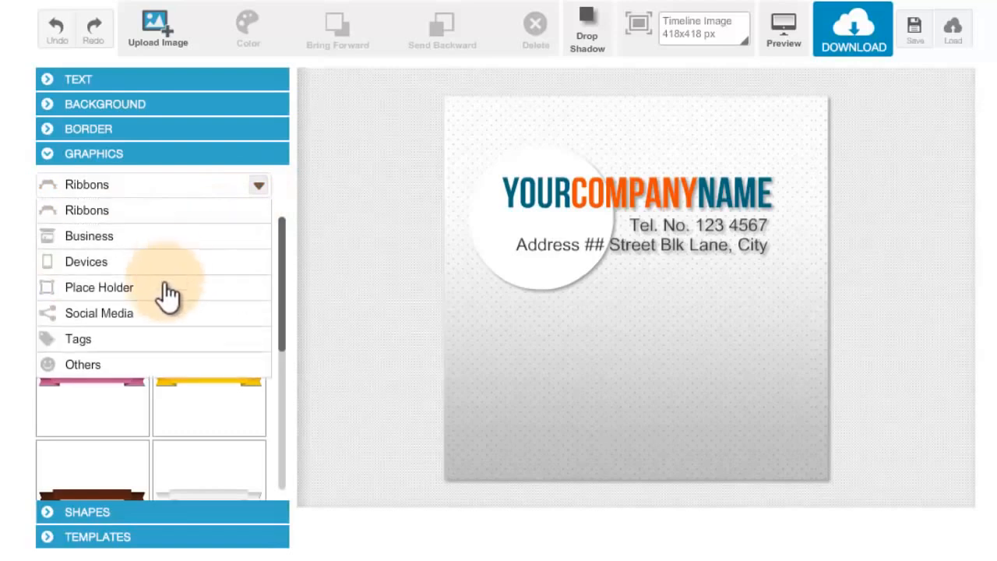
pyautogui.click(199, 278)
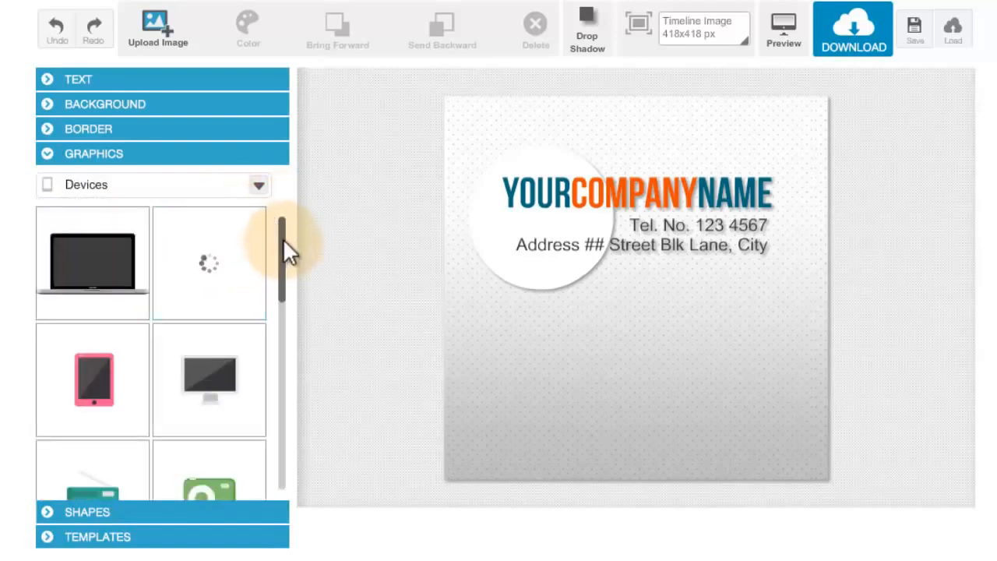
pyautogui.moveTo(283, 241); pyautogui.dragTo(278, 208)
# - Add the orange starburst badge from the Tags graphics, move it to the lower middle and send it behind the circle and texts
pyautogui.click(259, 187)
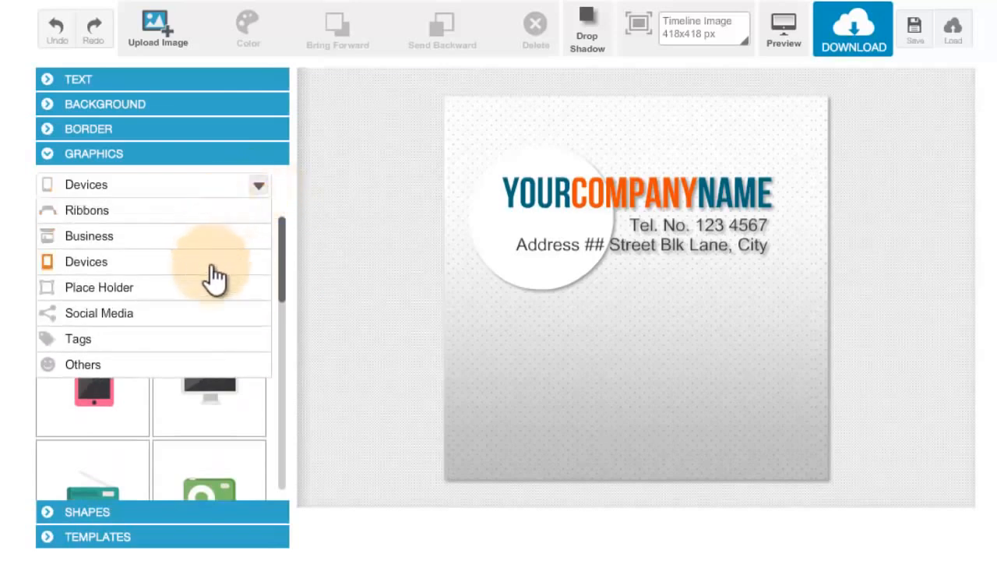
pyautogui.click(206, 342)
pyautogui.moveTo(284, 249); pyautogui.dragTo(282, 285)
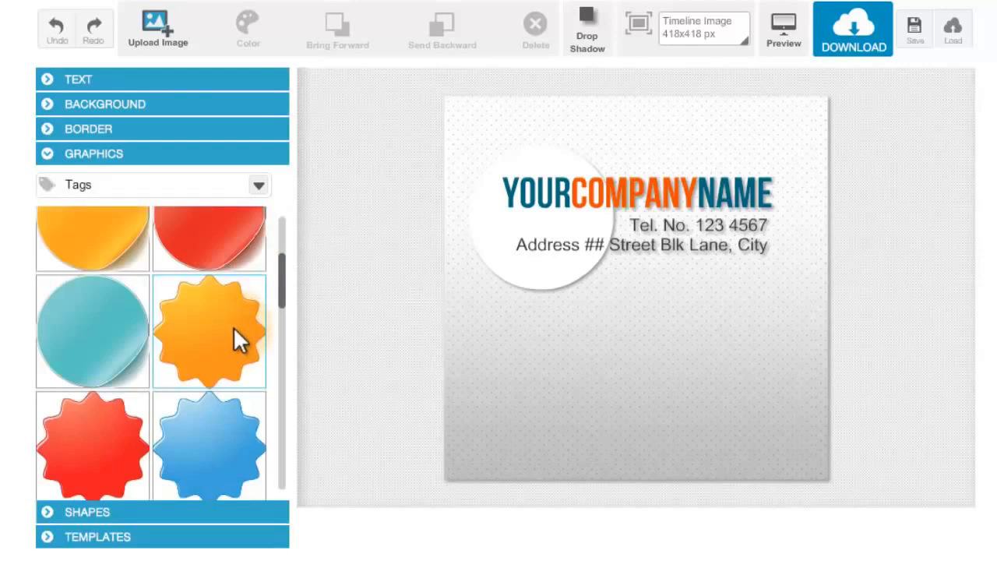
pyautogui.click(232, 326)
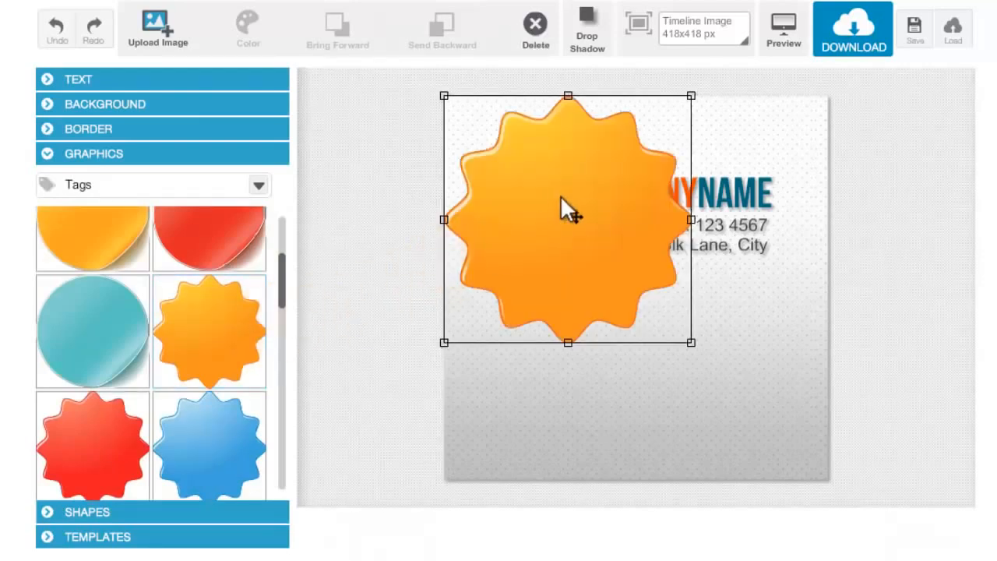
pyautogui.moveTo(602, 224); pyautogui.dragTo(634, 308)
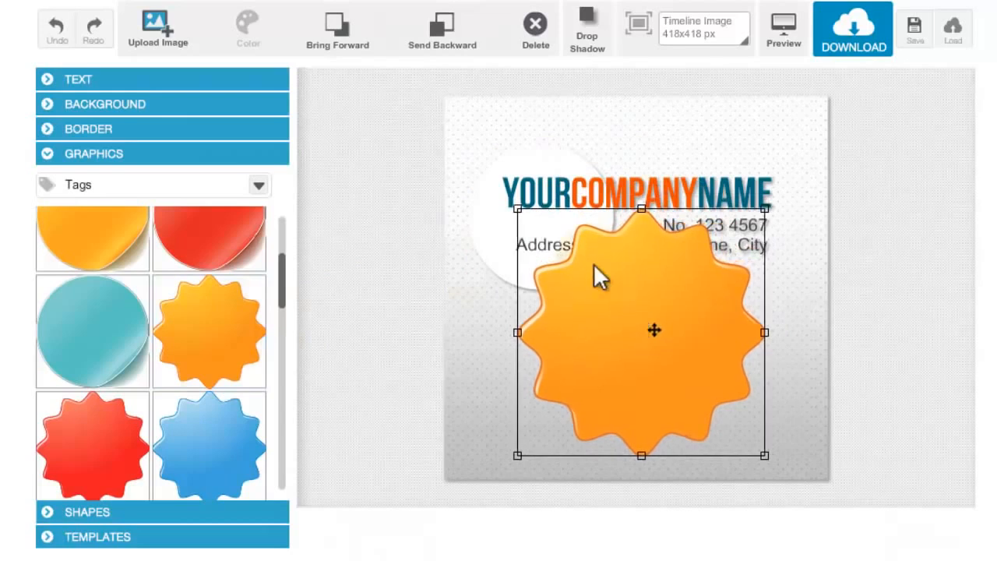
pyautogui.click(432, 26)
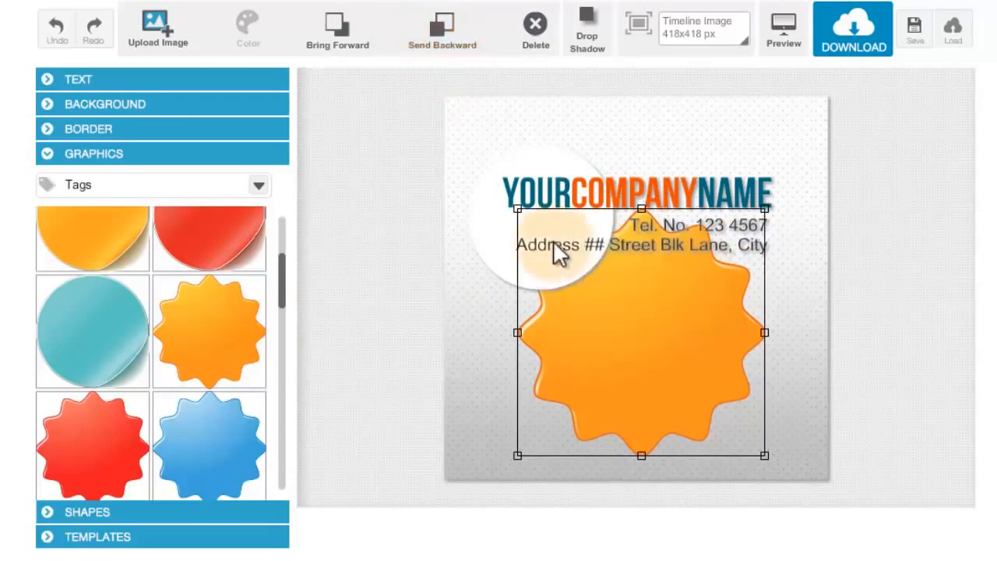
pyautogui.click(261, 193)
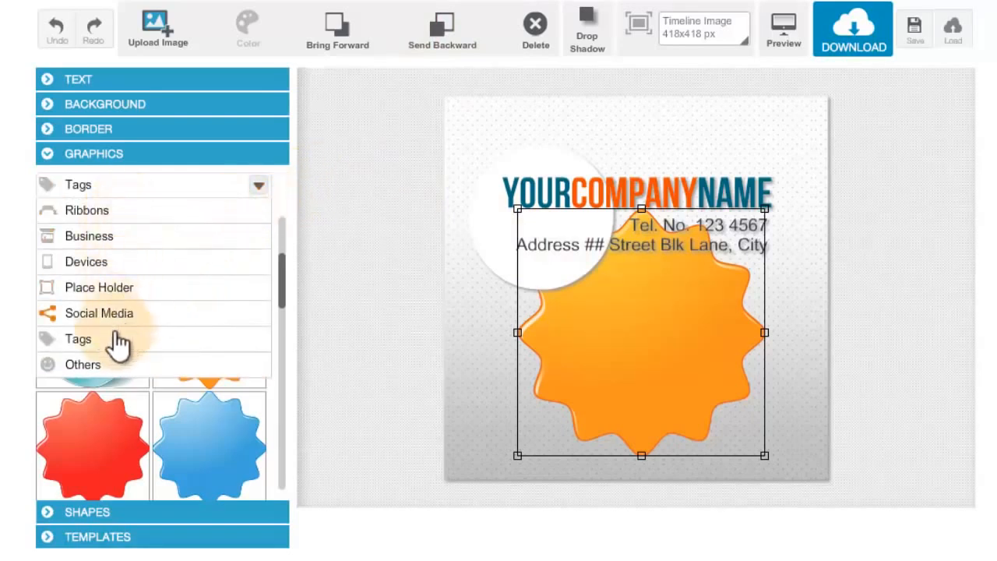
pyautogui.click(259, 195)
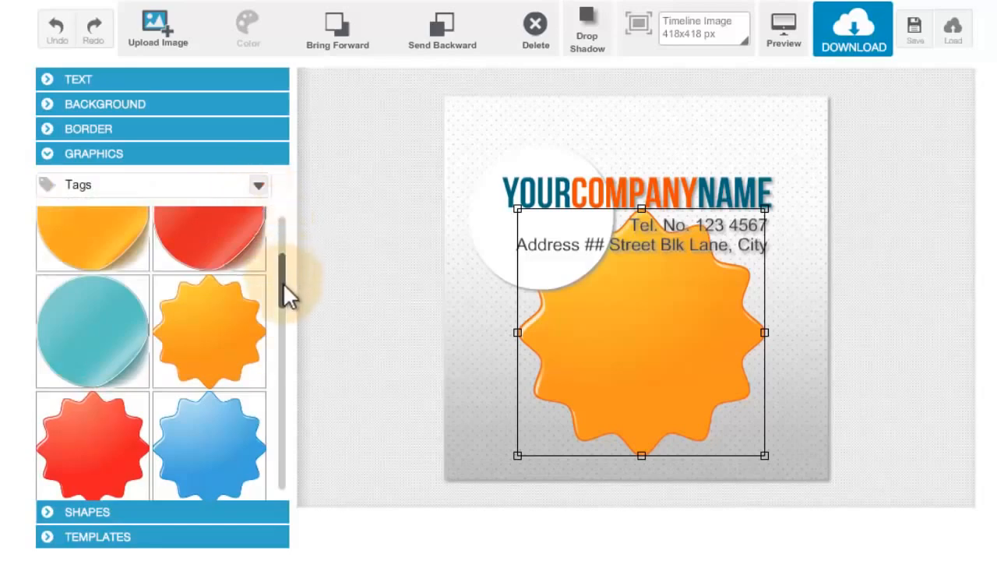
pyautogui.moveTo(283, 282); pyautogui.dragTo(293, 208)
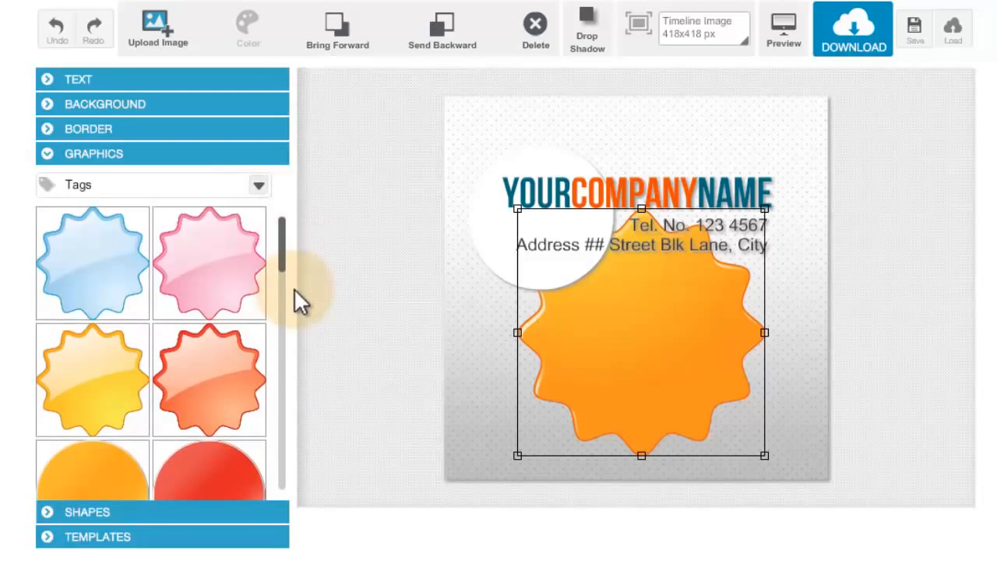
# - Upload the shop picture "img" from the Pictures library into the design
pyautogui.click(178, 40)
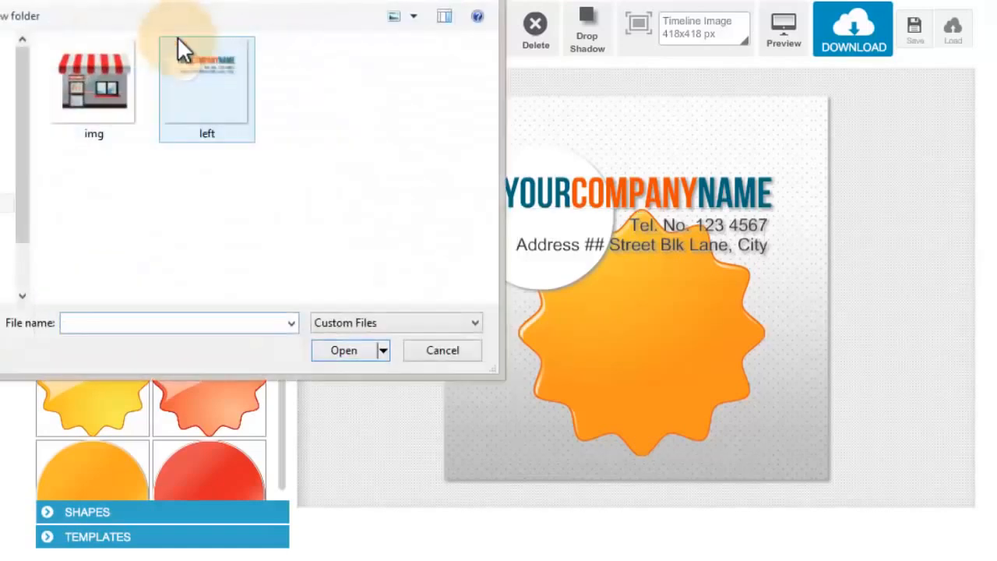
pyautogui.moveTo(248, 0); pyautogui.dragTo(462, 51)
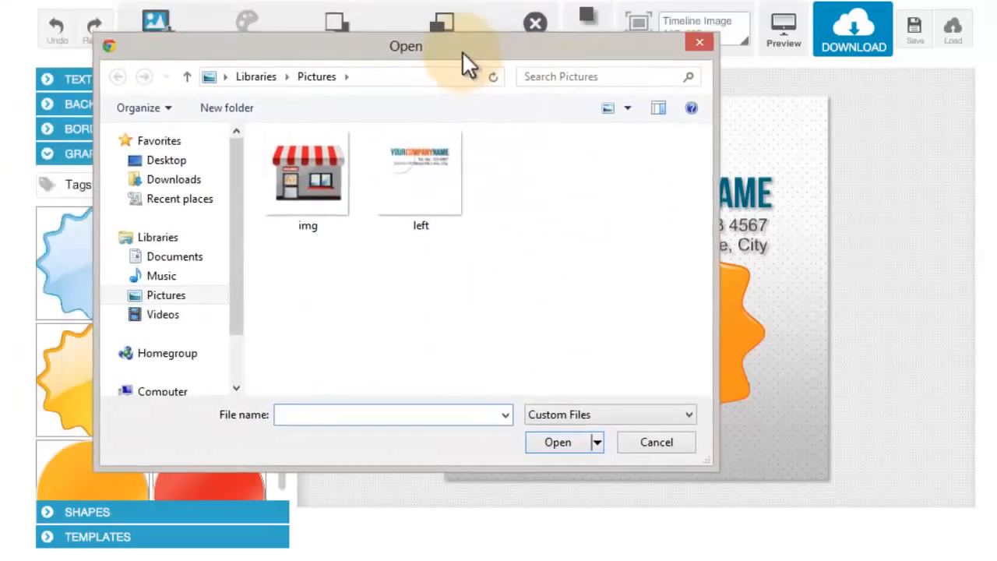
pyautogui.click(323, 176)
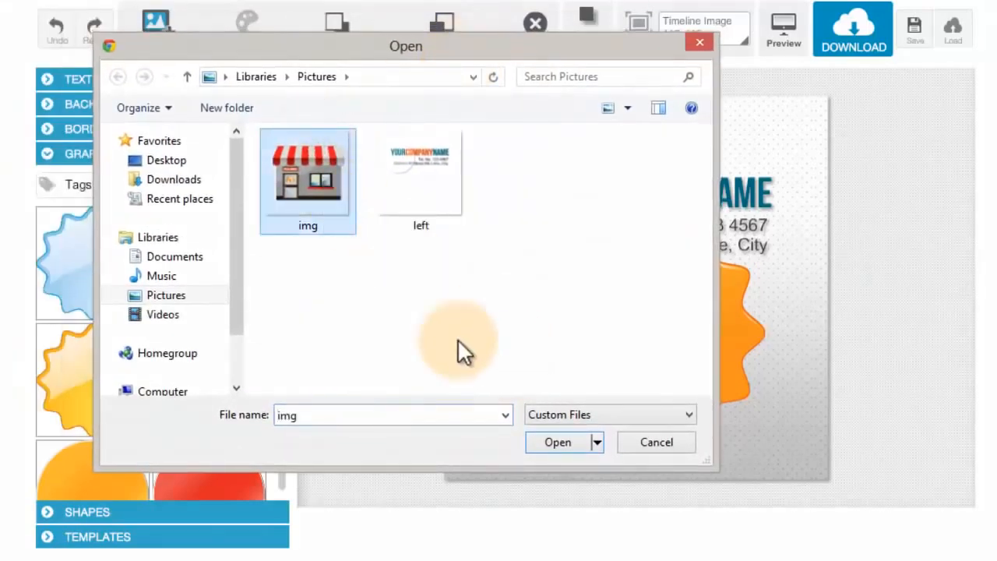
pyautogui.click(569, 438)
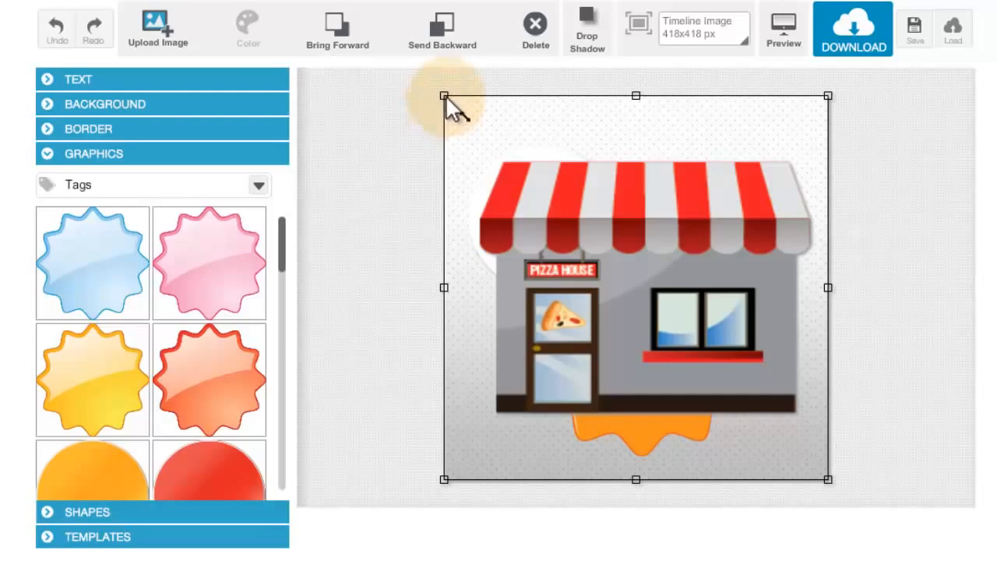
# - Shrink the pizza house picture and centre it over the orange badge below the contact text, leaving it deselected
pyautogui.moveTo(444, 95); pyautogui.dragTo(492, 145)
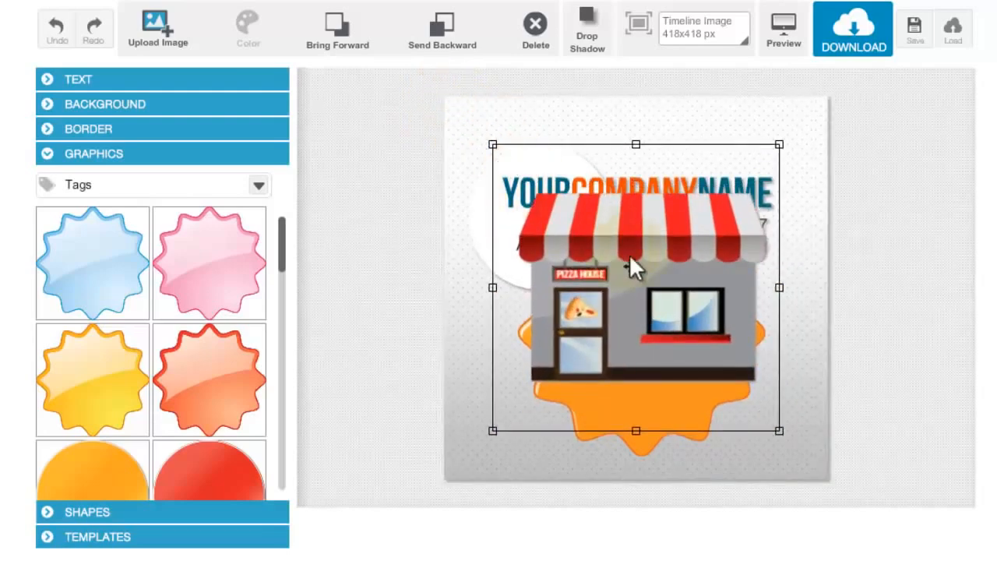
pyautogui.moveTo(630, 254); pyautogui.dragTo(674, 313)
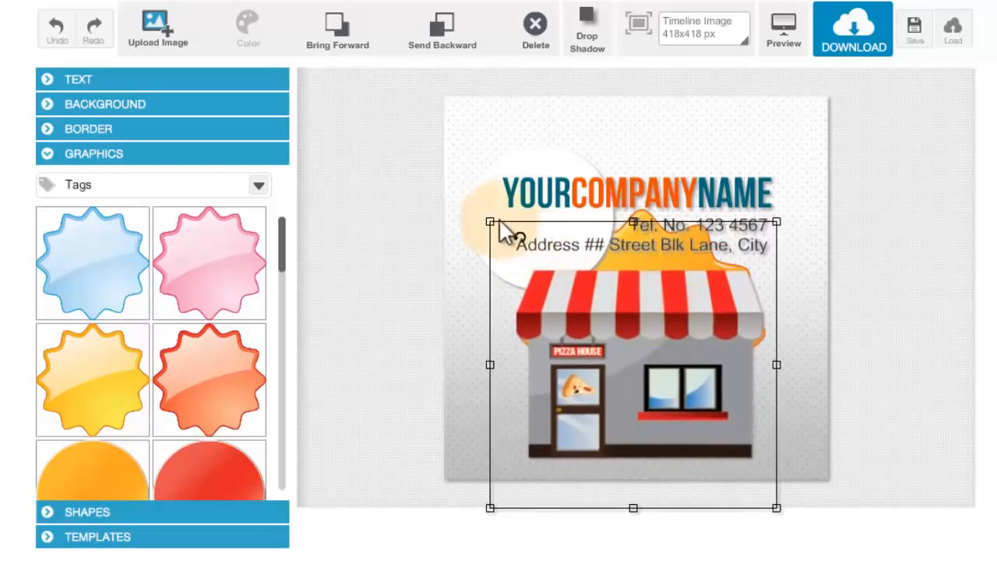
pyautogui.moveTo(490, 223); pyautogui.dragTo(513, 246)
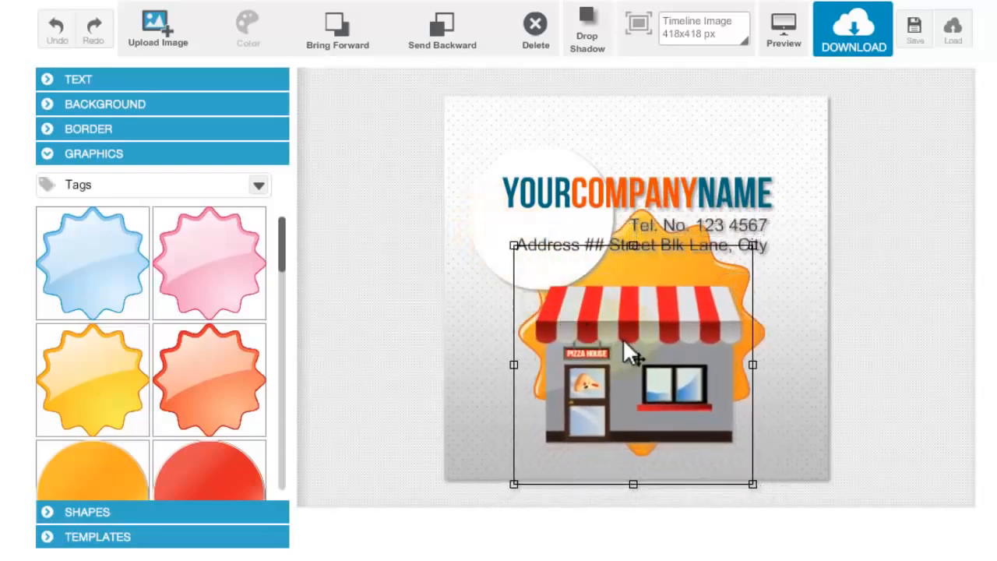
pyautogui.moveTo(624, 342); pyautogui.dragTo(627, 332)
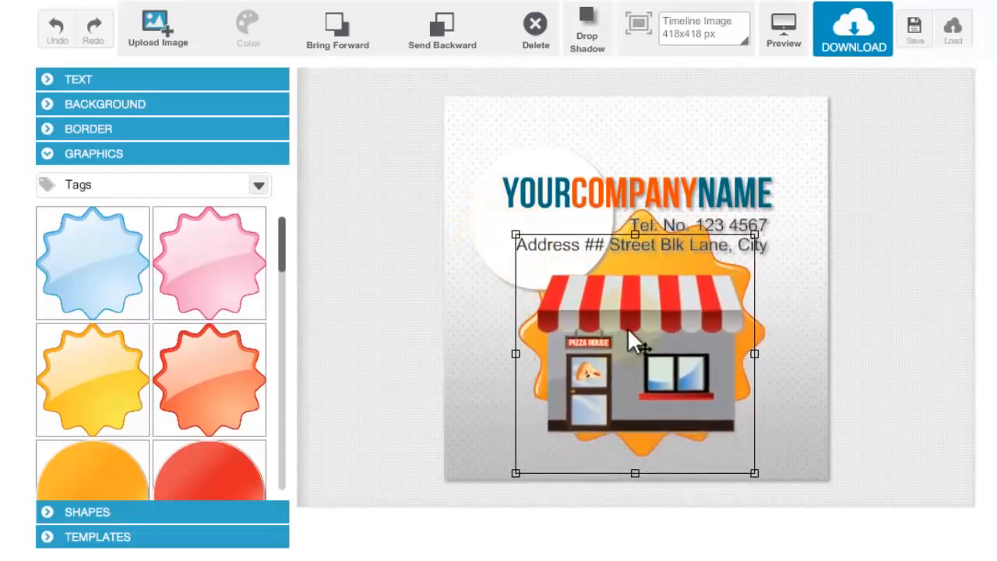
pyautogui.click(808, 322)
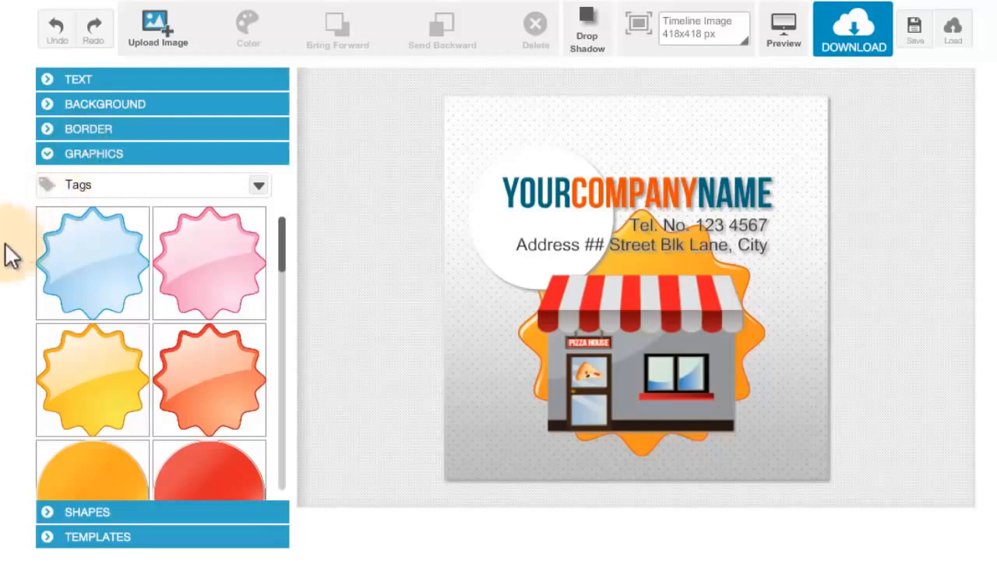
# - Load the striped "SALE KID's ITEMS" template onto the canvas
pyautogui.click(81, 538)
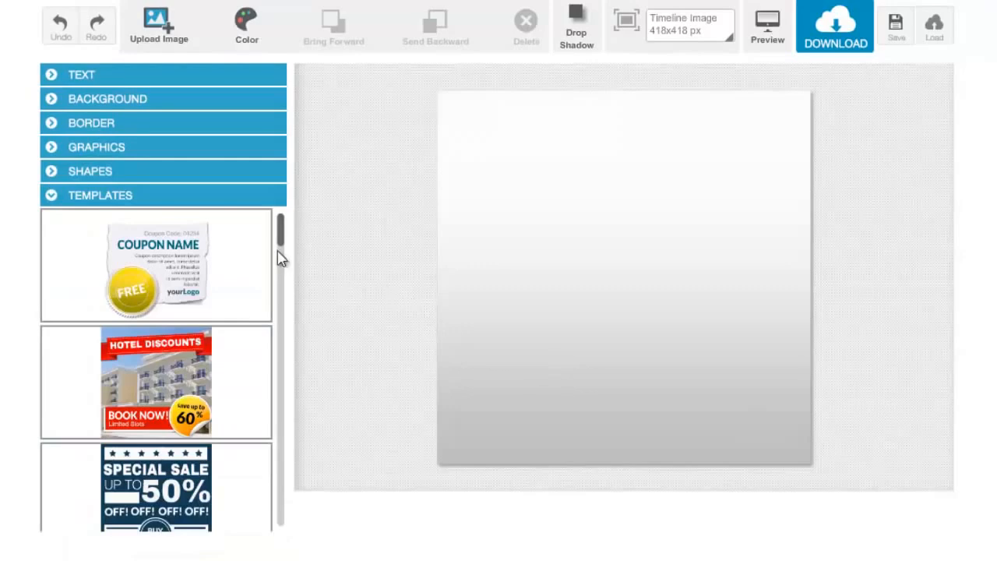
pyautogui.moveTo(282, 245); pyautogui.dragTo(255, 243)
pyautogui.moveTo(280, 251); pyautogui.dragTo(278, 307)
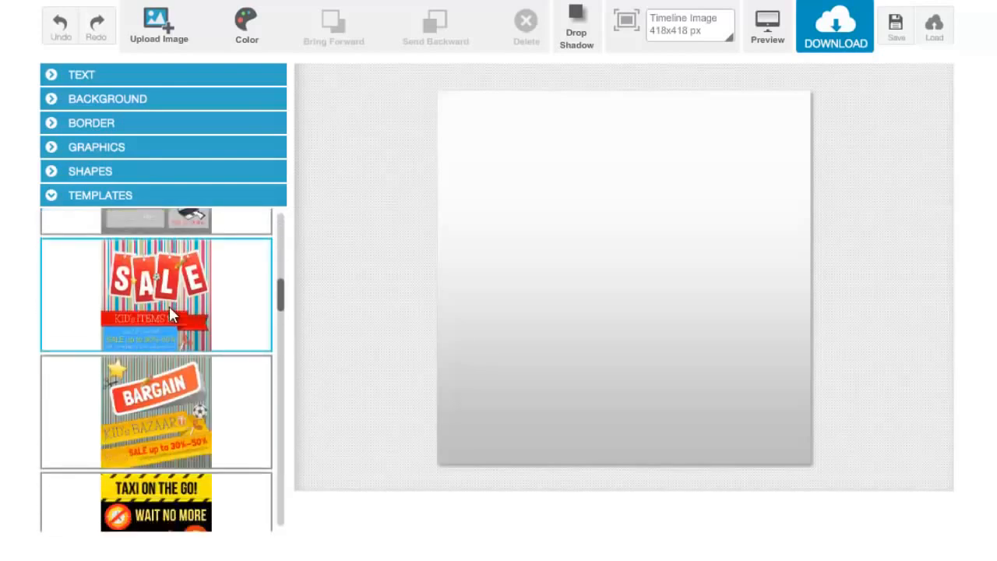
pyautogui.click(171, 314)
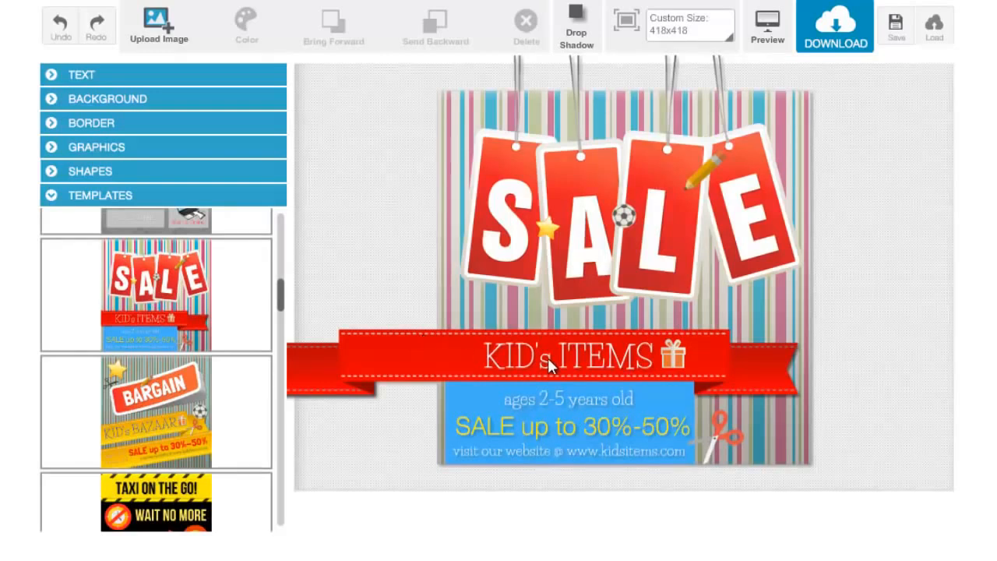
pyautogui.click(202, 75)
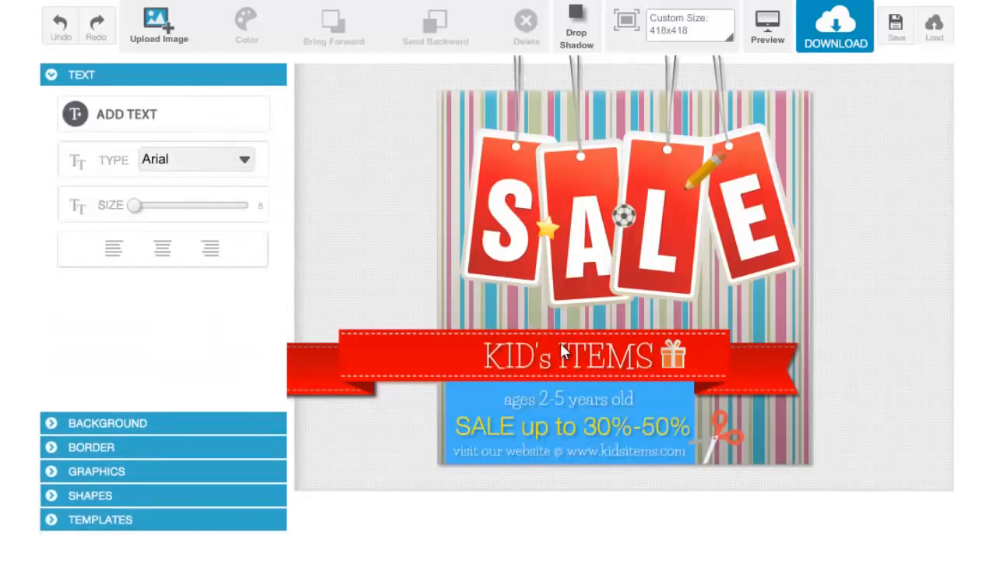
pyautogui.click(209, 119)
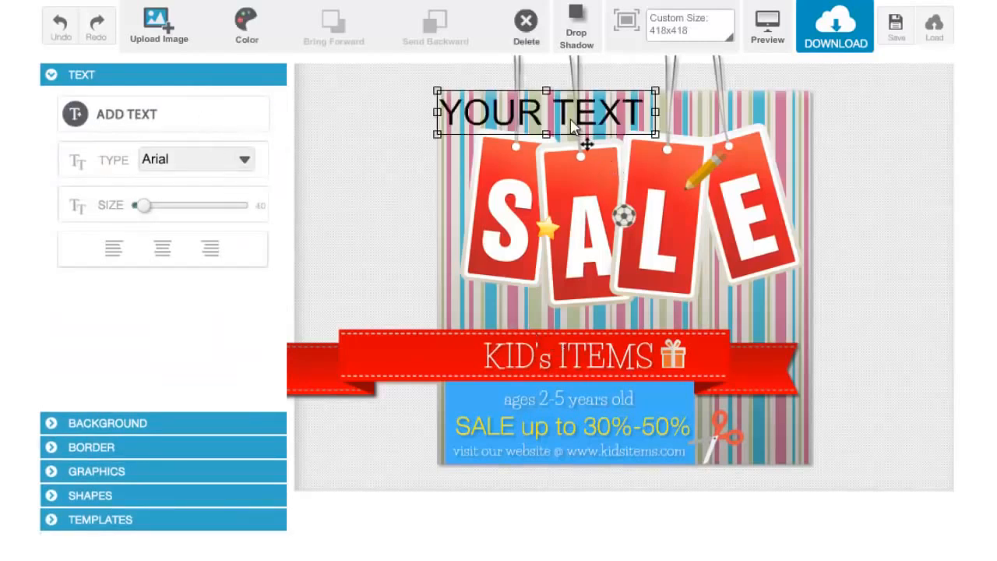
pyautogui.moveTo(572, 127); pyautogui.dragTo(566, 427)
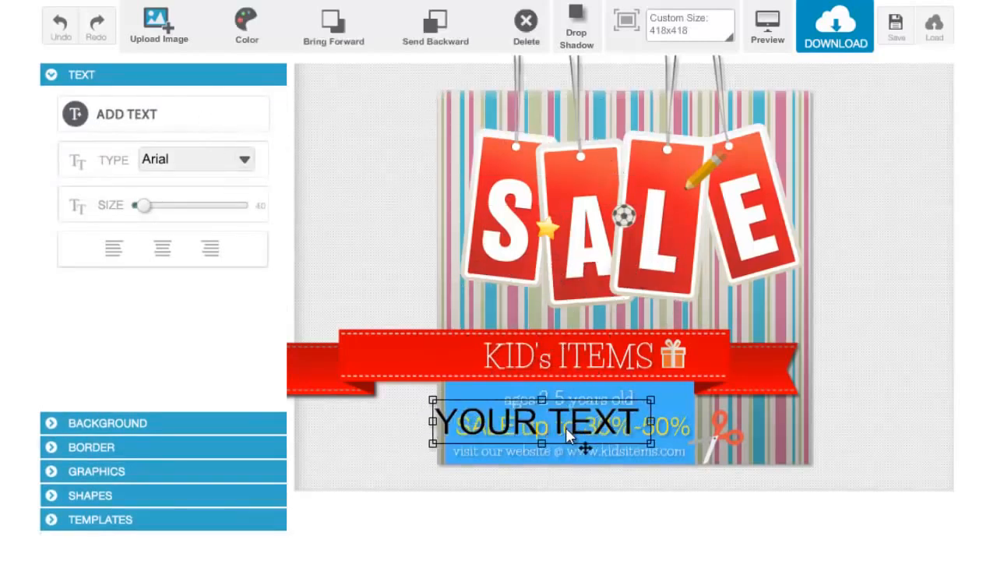
pyautogui.click(526, 39)
# - Replace the "KID's ITEMS" text on the red ribbon with "Christmas Sale"
pyautogui.click(563, 360)
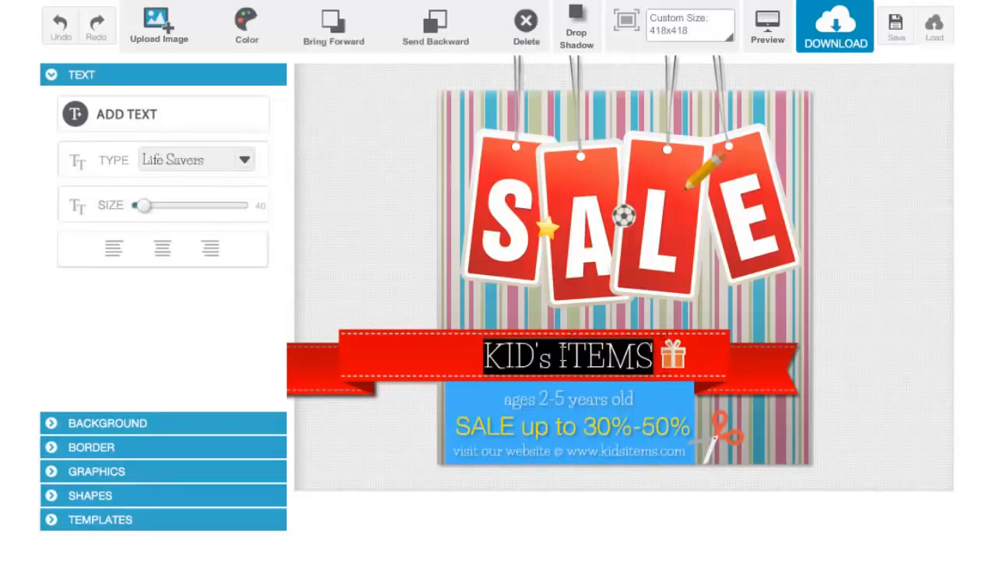
pyautogui.write('Chri')
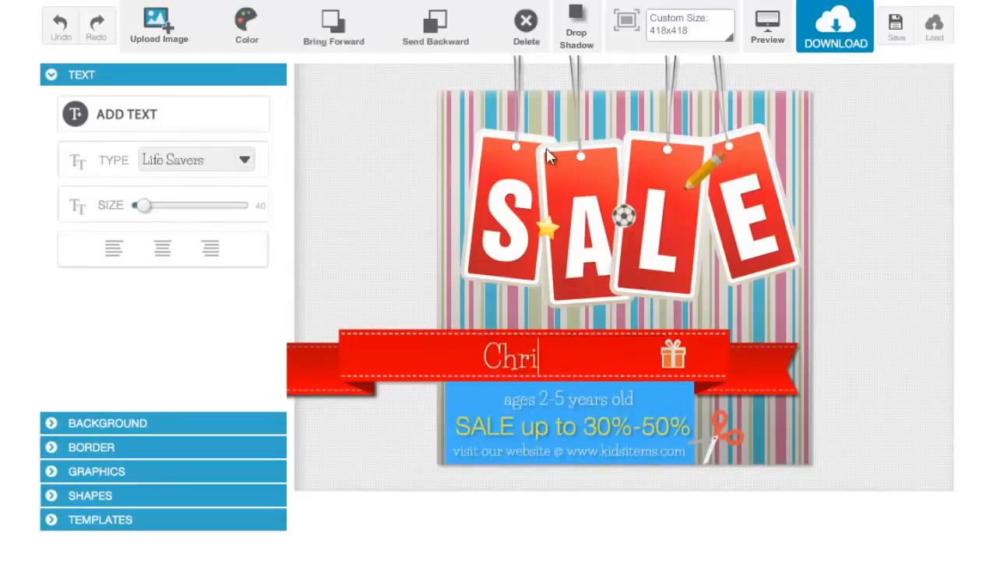
pyautogui.write('stmas Sale')
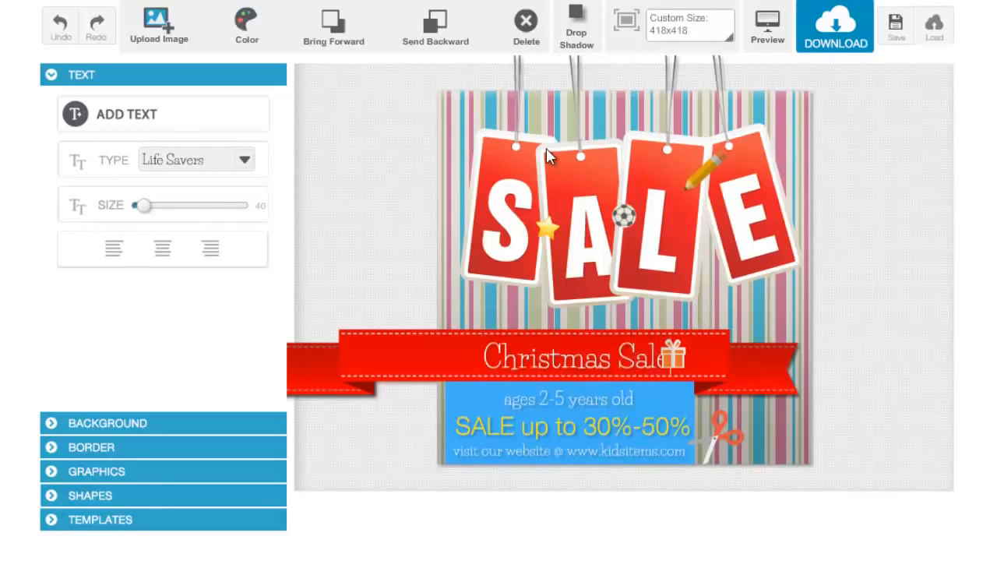
pyautogui.click(507, 294)
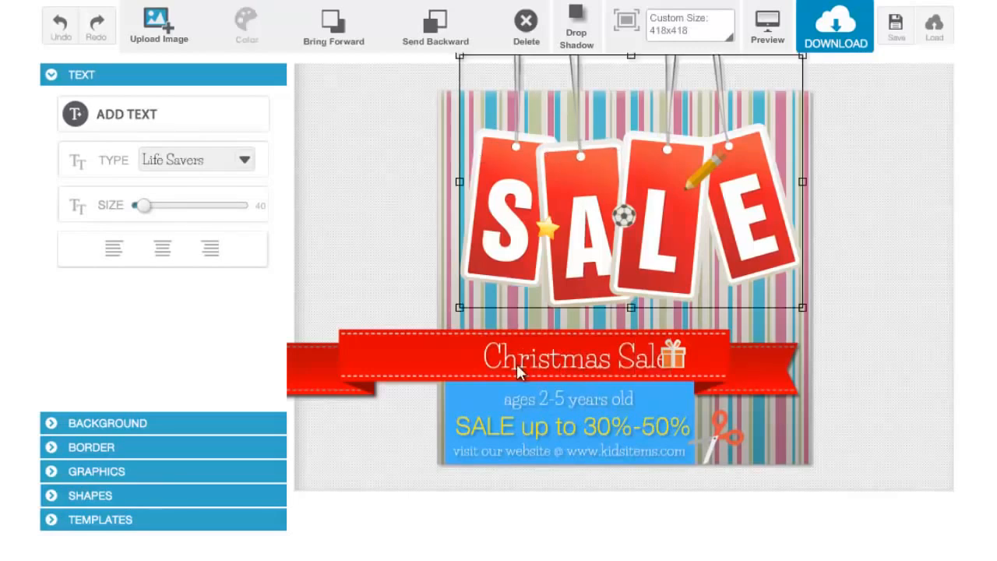
# - Reduce the "Christmas Sale" text to size 39 and position it on the ribbon just beside the gift icon
pyautogui.click(559, 363)
pyautogui.moveTo(559, 362); pyautogui.dragTo(539, 361)
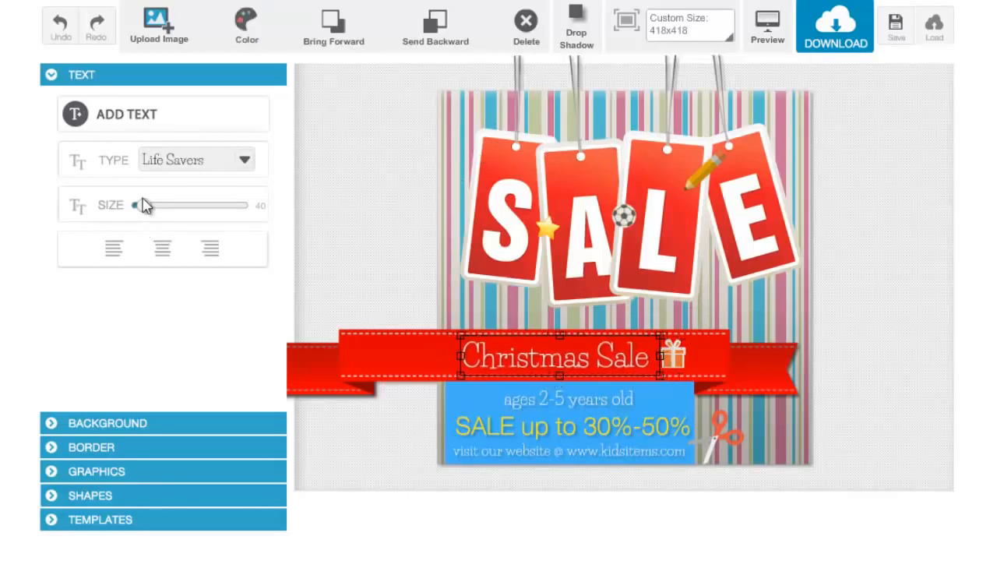
pyautogui.moveTo(149, 209); pyautogui.dragTo(148, 212)
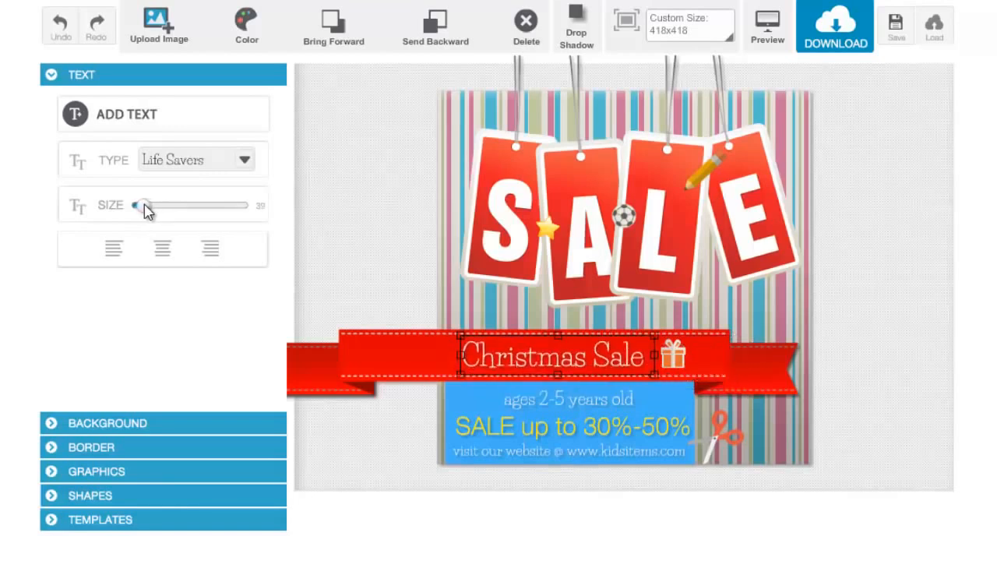
pyautogui.moveTo(527, 353); pyautogui.dragTo(532, 355)
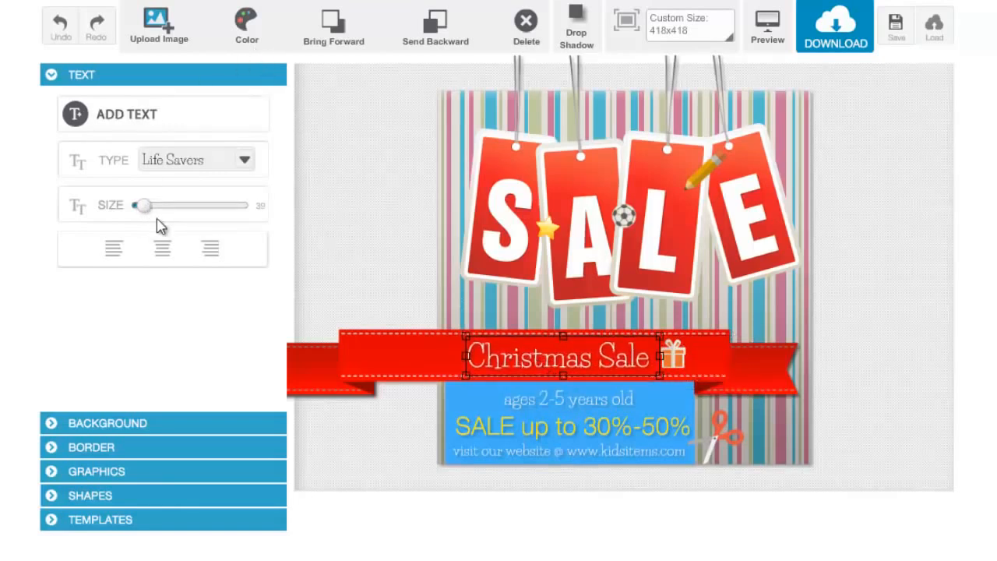
# - Try the ArchivoBlack font and a golden colour on the "Christmas Sale" text, and undo both changes
pyautogui.click(241, 164)
pyautogui.click(229, 223)
pyautogui.click(247, 29)
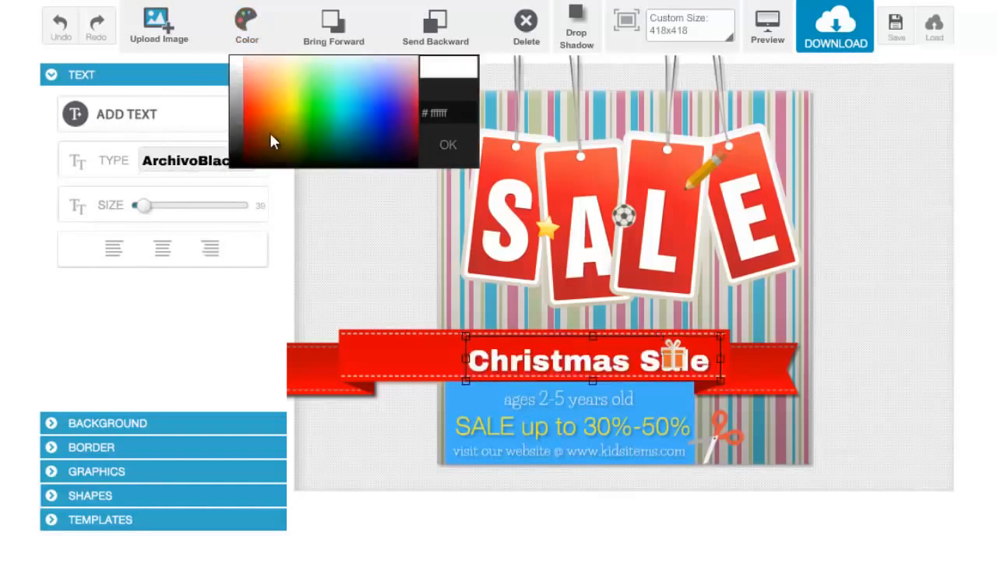
pyautogui.click(281, 116)
pyautogui.click(287, 128)
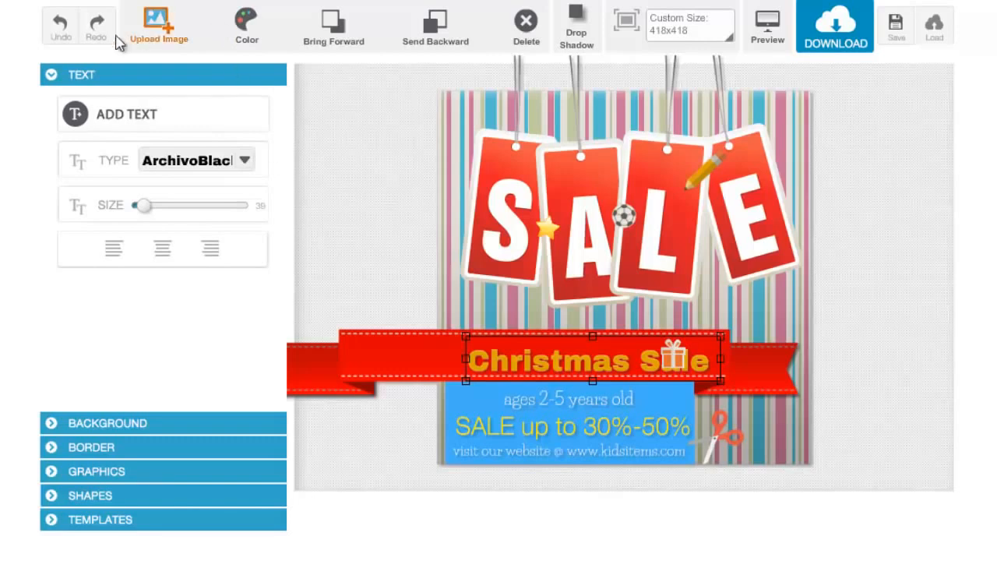
pyautogui.click(56, 27)
pyautogui.click(57, 27)
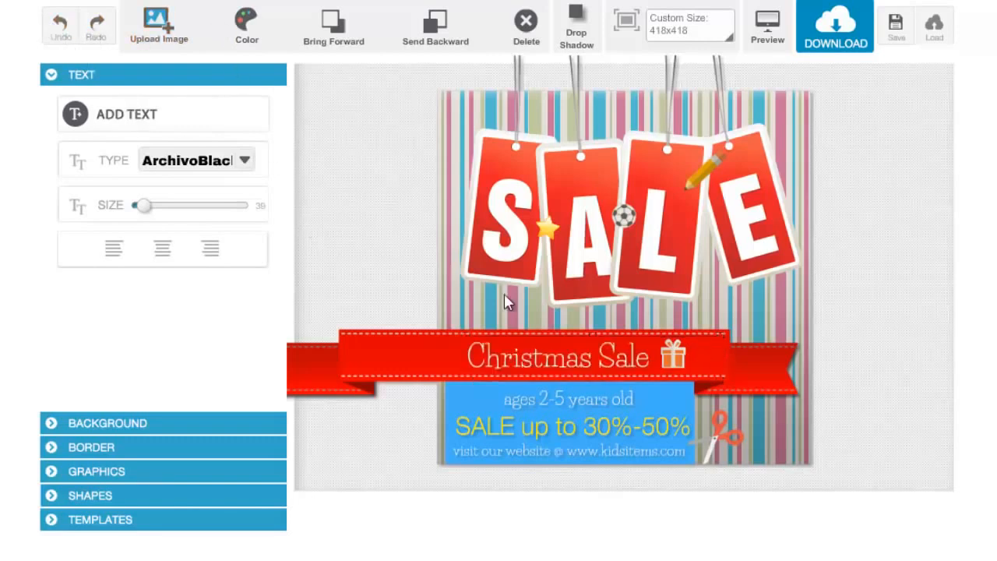
# - Try yellow on the blue rectangle behind the sale details, and recolour it dark grey #222222
pyautogui.click(462, 397)
pyautogui.click(475, 425)
pyautogui.click(455, 464)
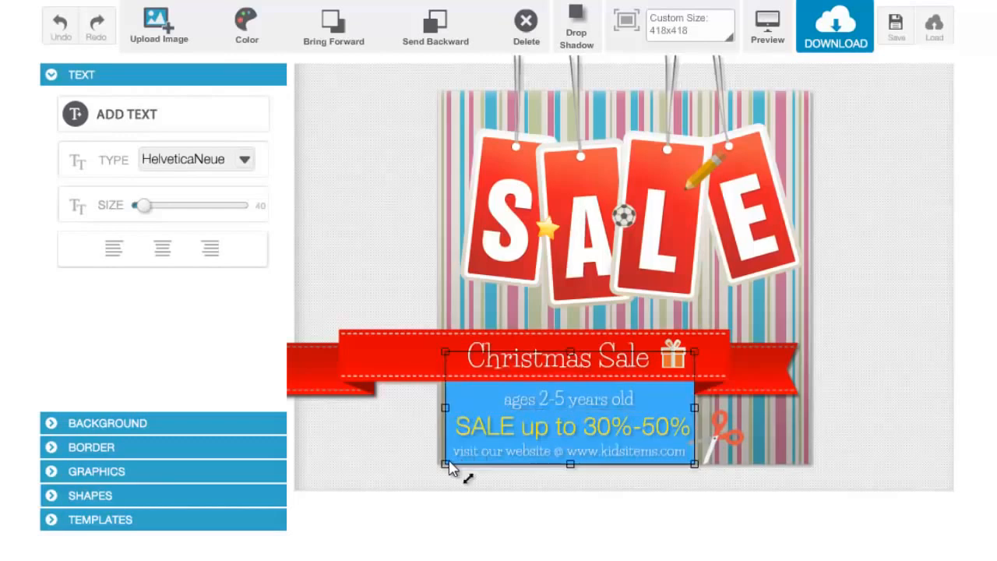
pyautogui.click(246, 42)
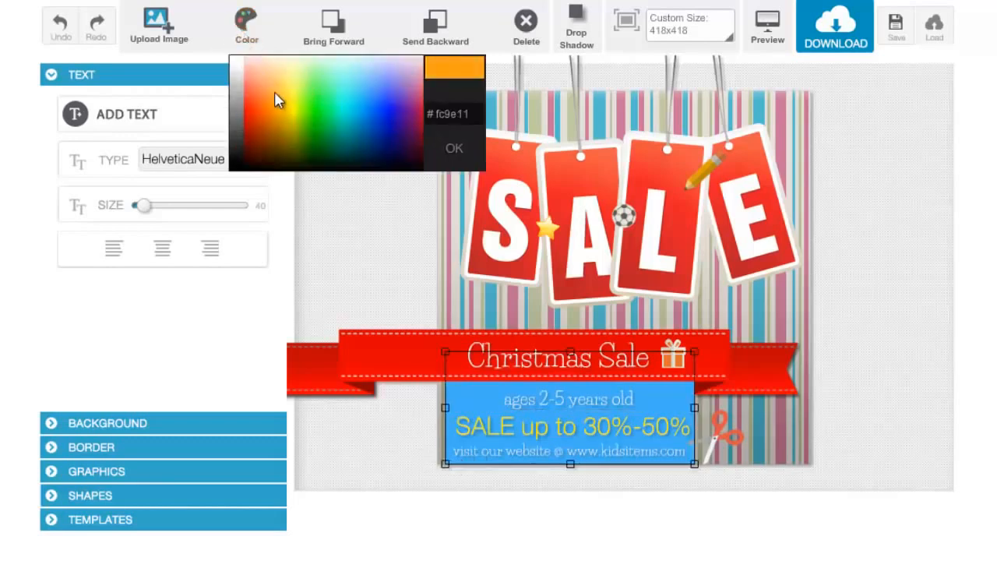
pyautogui.click(290, 91)
pyautogui.click(253, 43)
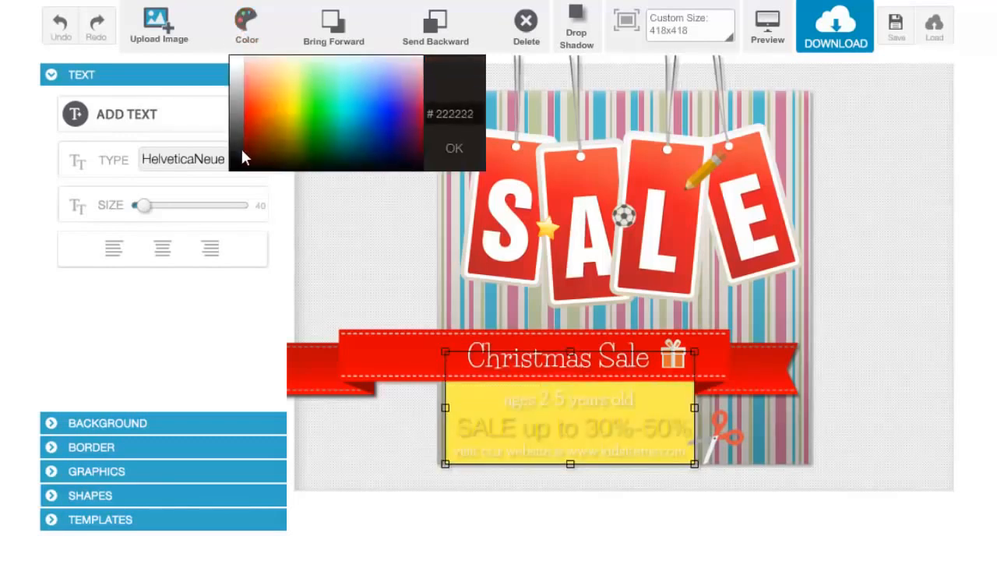
pyautogui.click(241, 146)
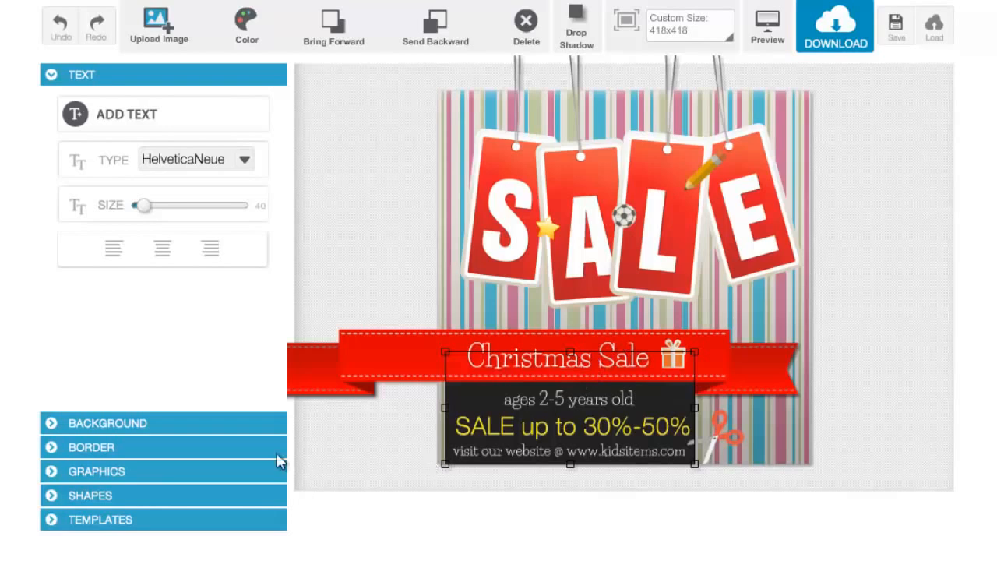
# - Add the purple ribbon from the Ribbons graphics over the SALE tags and delete the red ribbon
pyautogui.click(223, 469)
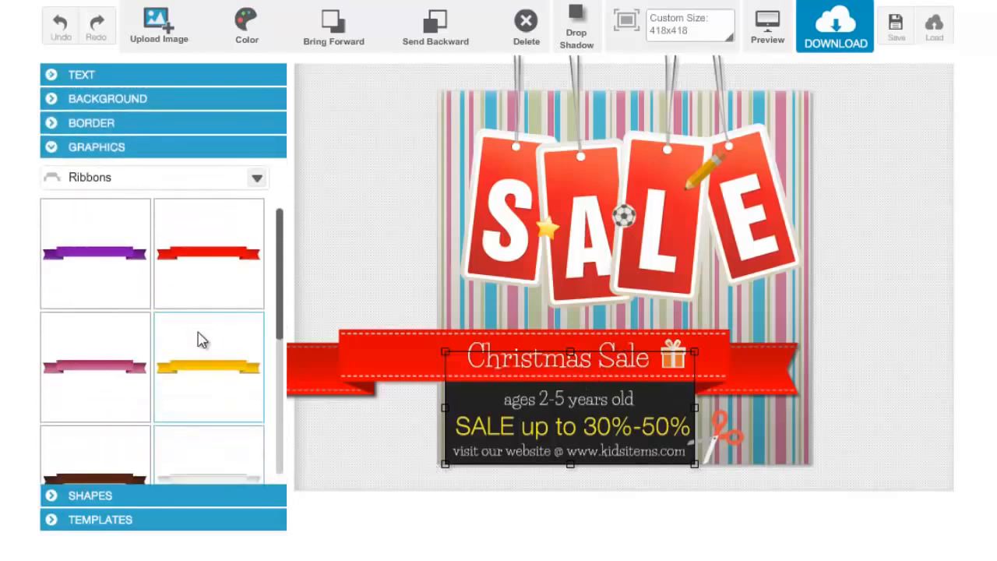
pyautogui.click(124, 278)
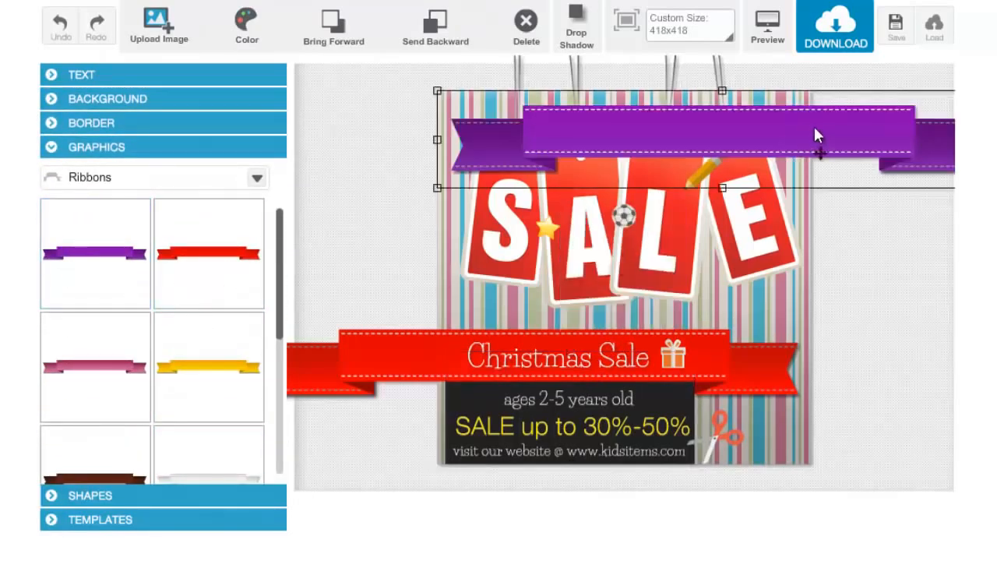
pyautogui.moveTo(810, 156); pyautogui.dragTo(693, 267)
pyautogui.click(397, 372)
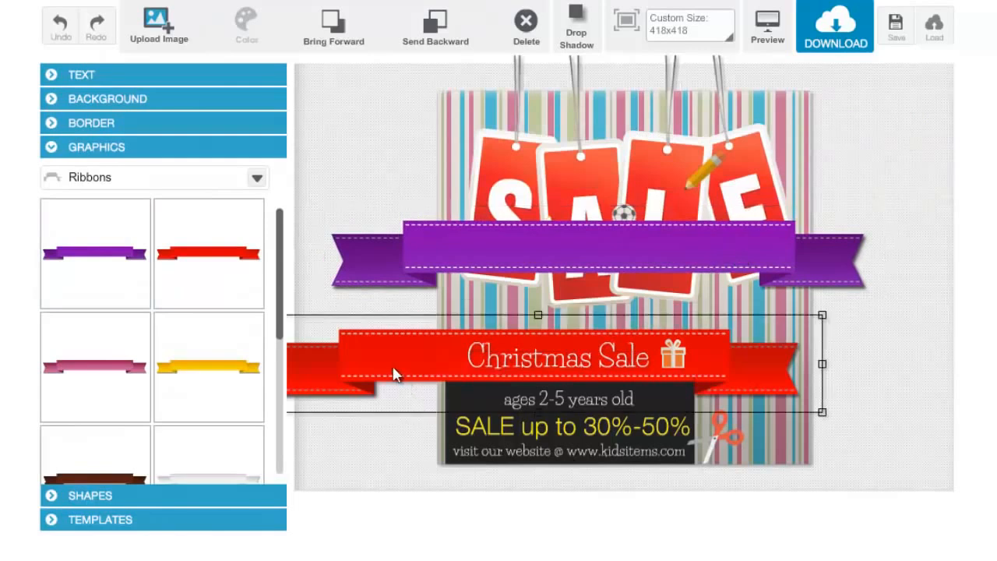
pyautogui.press('Delete')
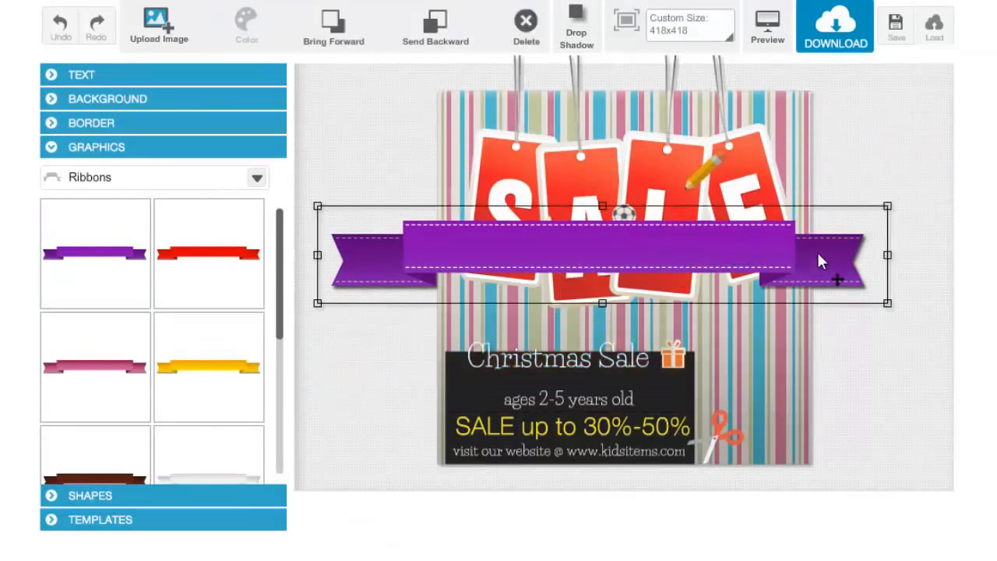
# - Move the purple ribbon to where the red one was and send it behind the gift icon and "Christmas Sale" text
pyautogui.moveTo(817, 261); pyautogui.dragTo(746, 355)
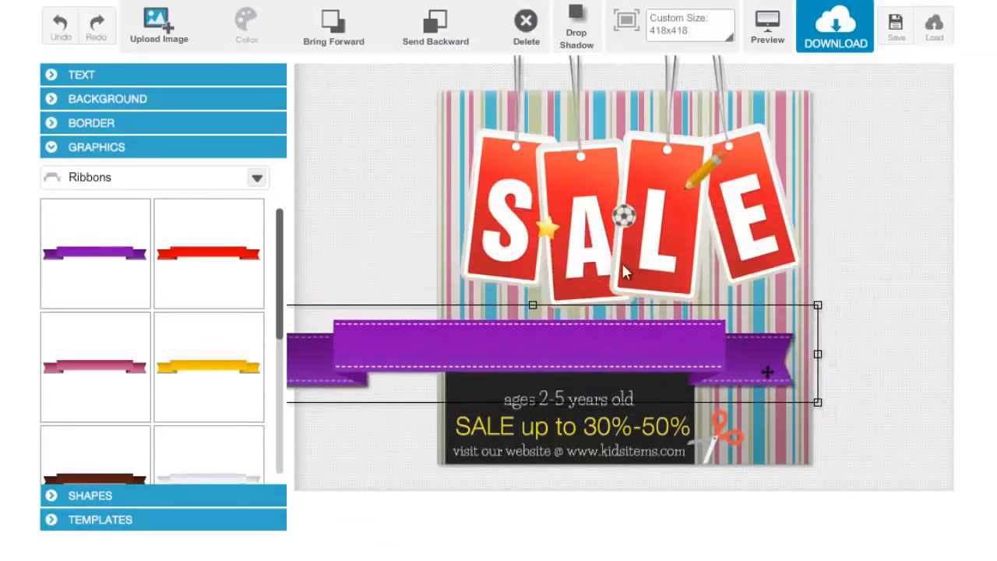
pyautogui.click(444, 46)
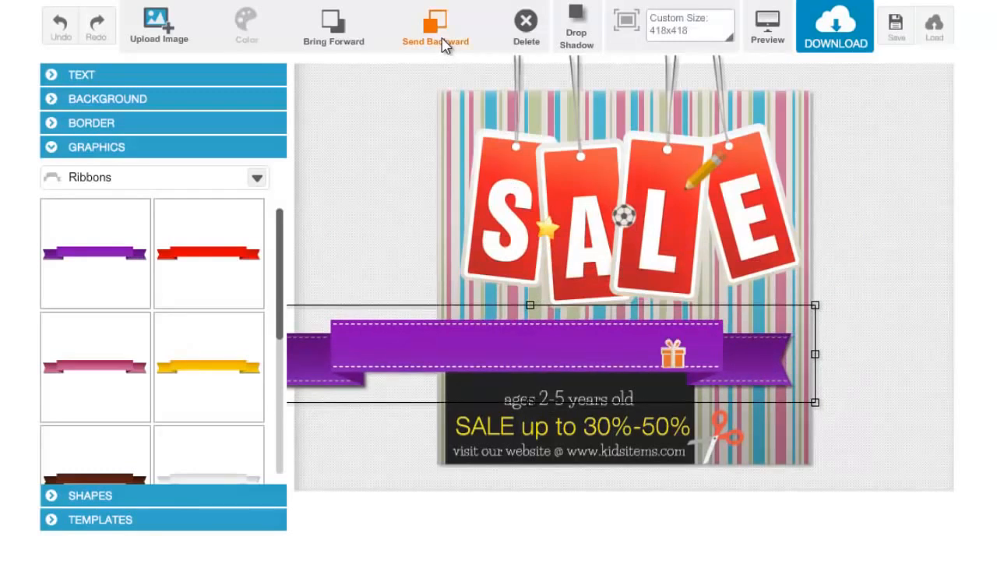
pyautogui.click(444, 45)
pyautogui.moveTo(741, 345); pyautogui.dragTo(740, 357)
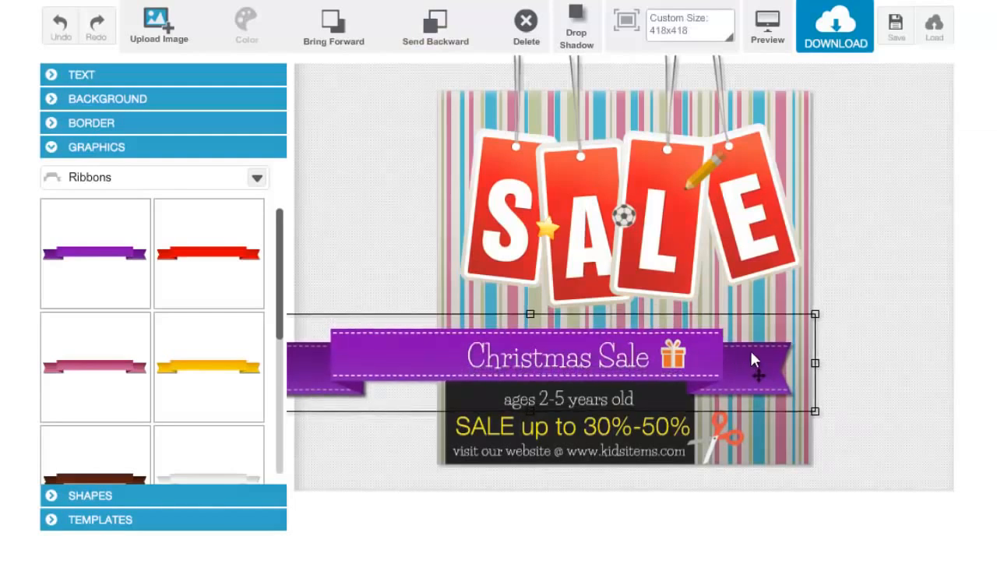
# - Try the transparent, grey gradient and pinkish striped backgrounds, and apply the thin green and brown vertical stripes
pyautogui.click(127, 99)
pyautogui.click(121, 155)
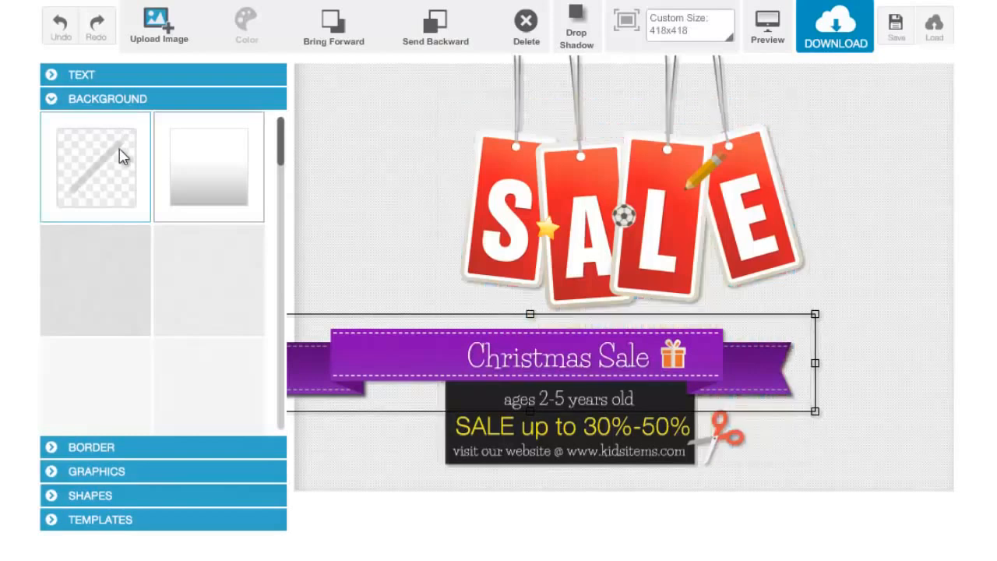
pyautogui.click(181, 176)
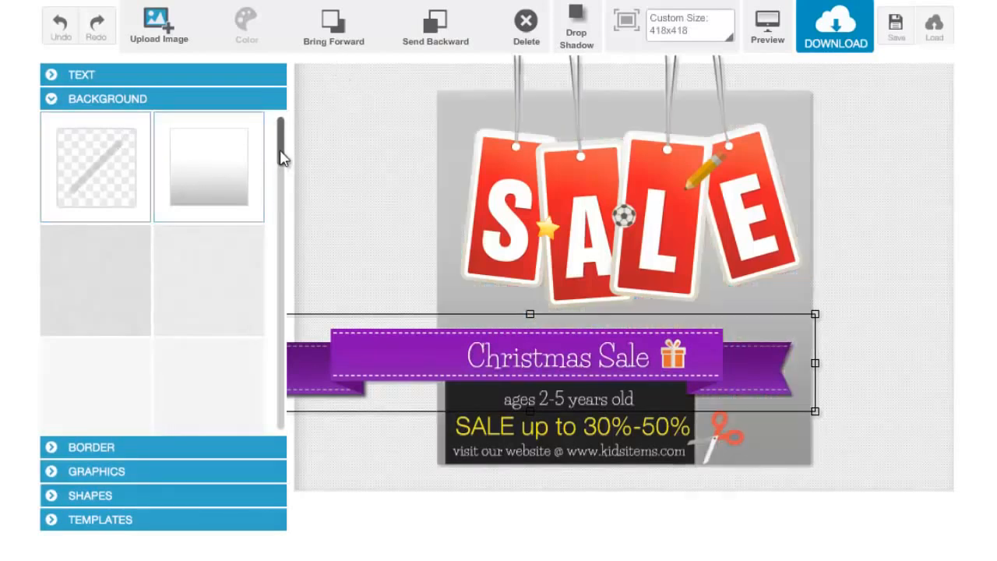
pyautogui.moveTo(281, 151); pyautogui.dragTo(282, 311)
pyautogui.click(251, 244)
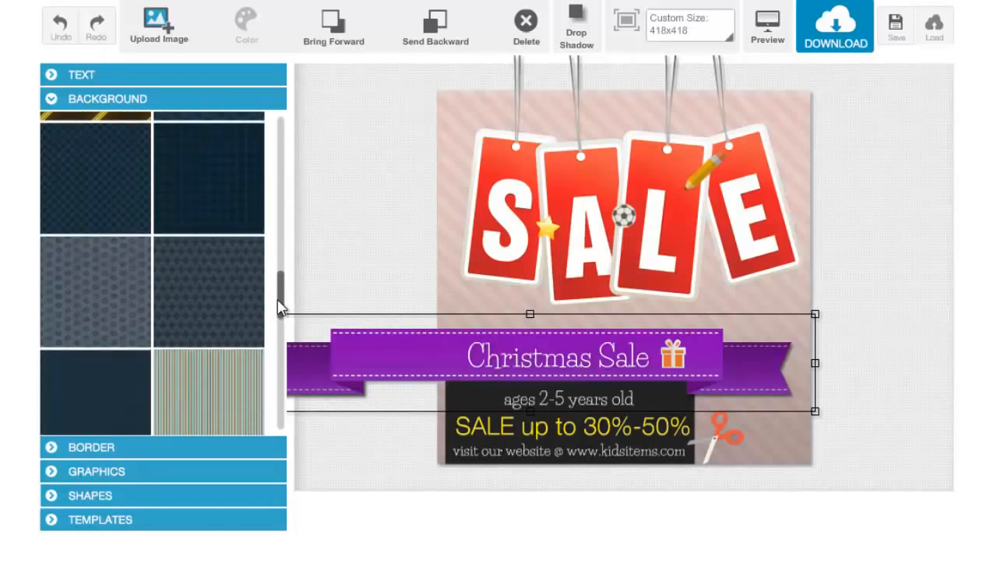
pyautogui.click(217, 378)
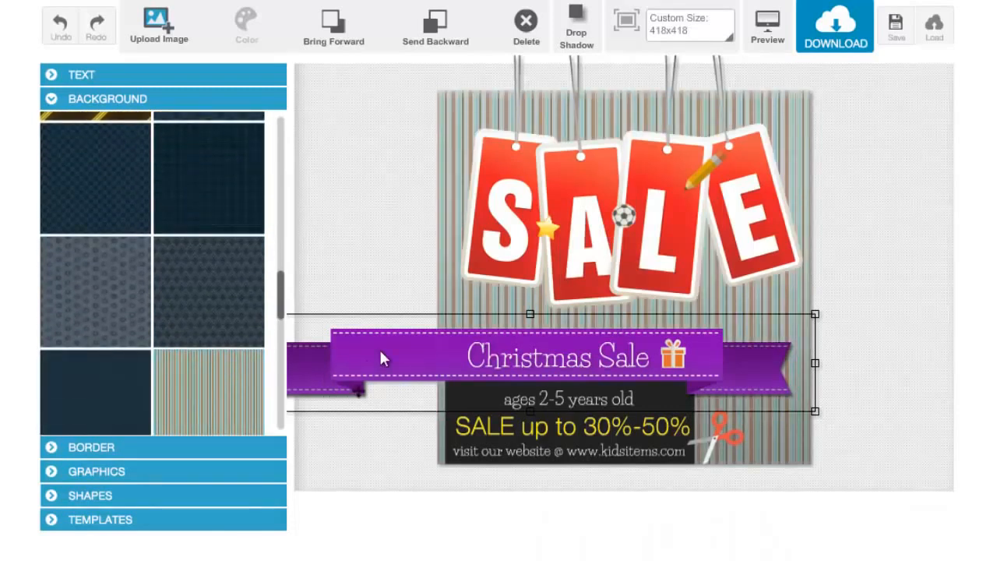
pyautogui.click(146, 514)
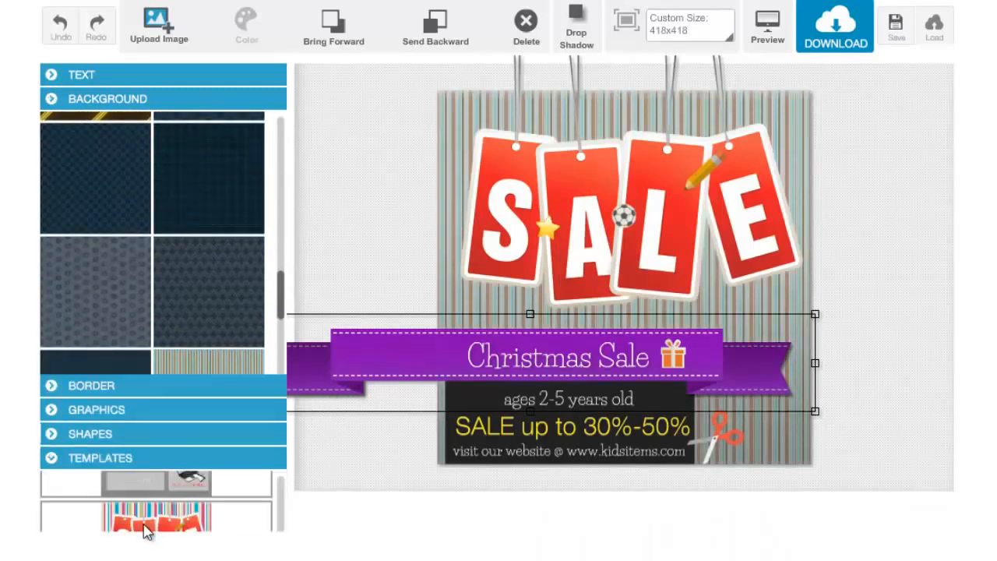
pyautogui.moveTo(284, 296); pyautogui.dragTo(292, 227)
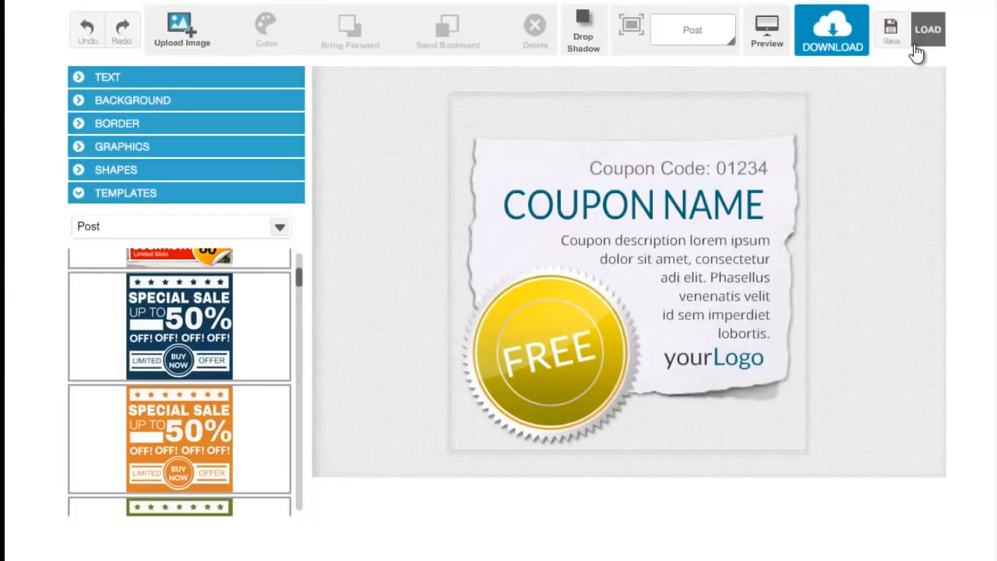
# - Download the coupon design to the Desktop as a PNG image named "my coupon image"
pyautogui.click(847, 39)
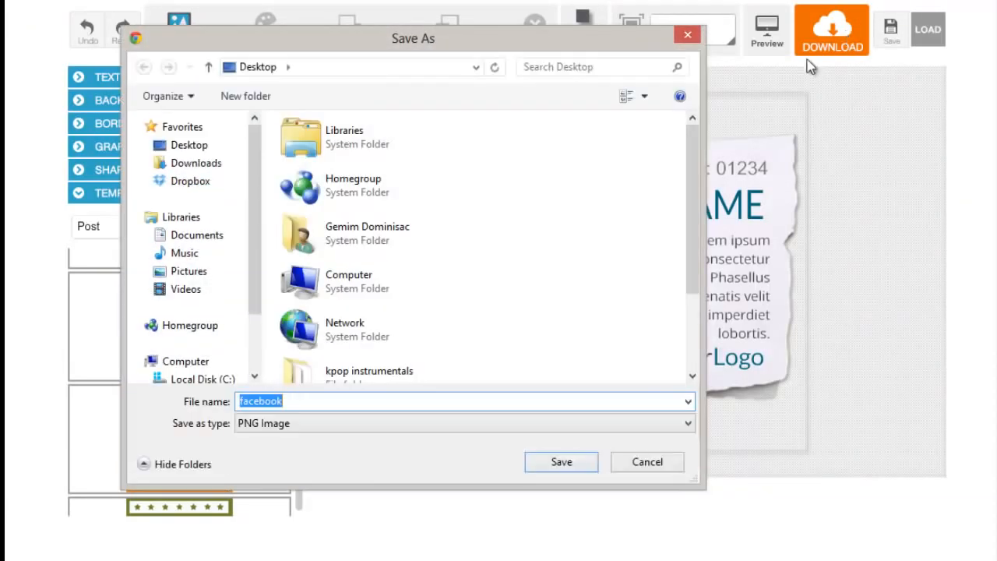
pyautogui.moveTo(575, 43); pyautogui.dragTo(609, 55)
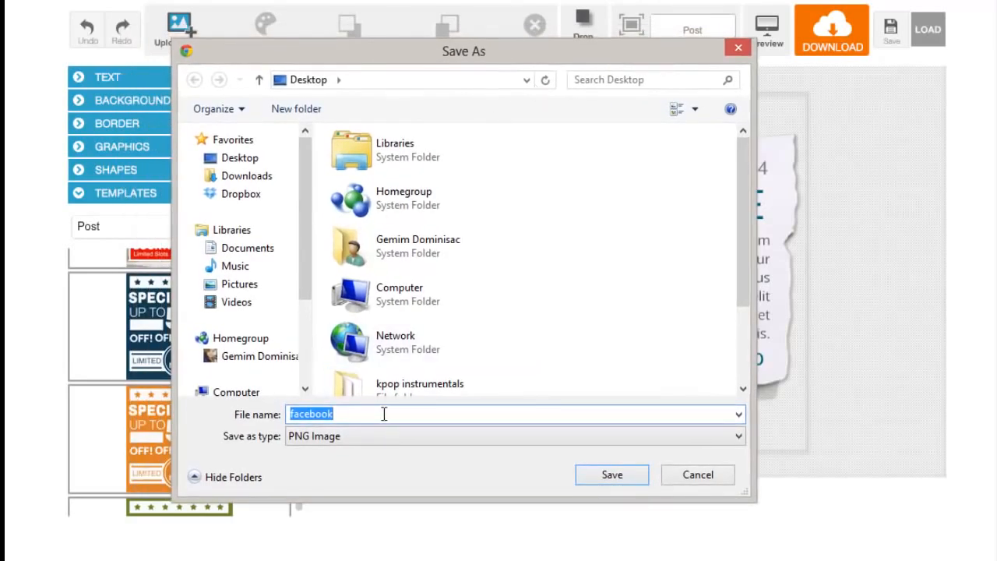
pyautogui.write('my coup')
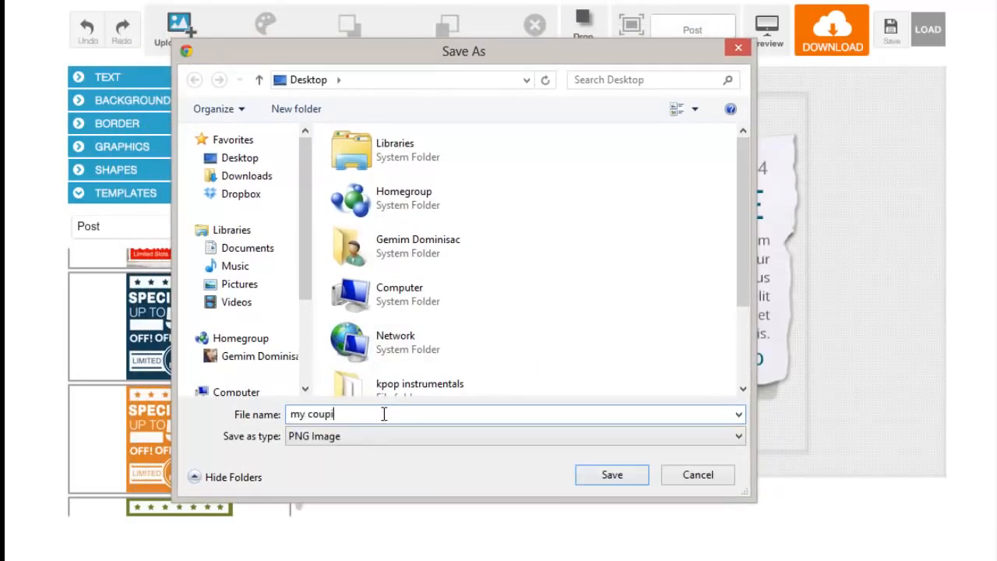
pyautogui.write('on image')
pyautogui.click(615, 477)
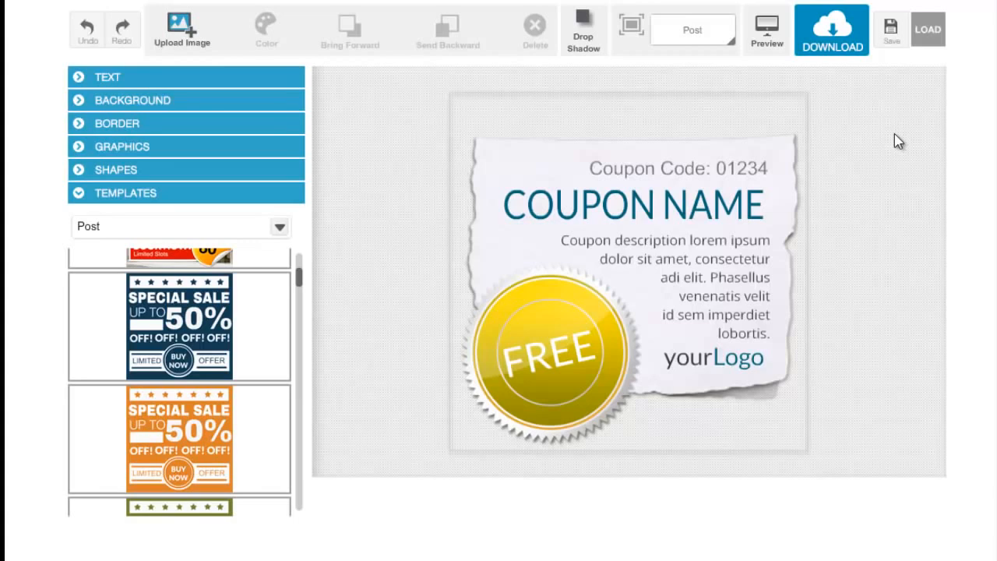
# - Save the editable coupon design to the Desktop as an XML document named "My coupon file"
pyautogui.click(892, 30)
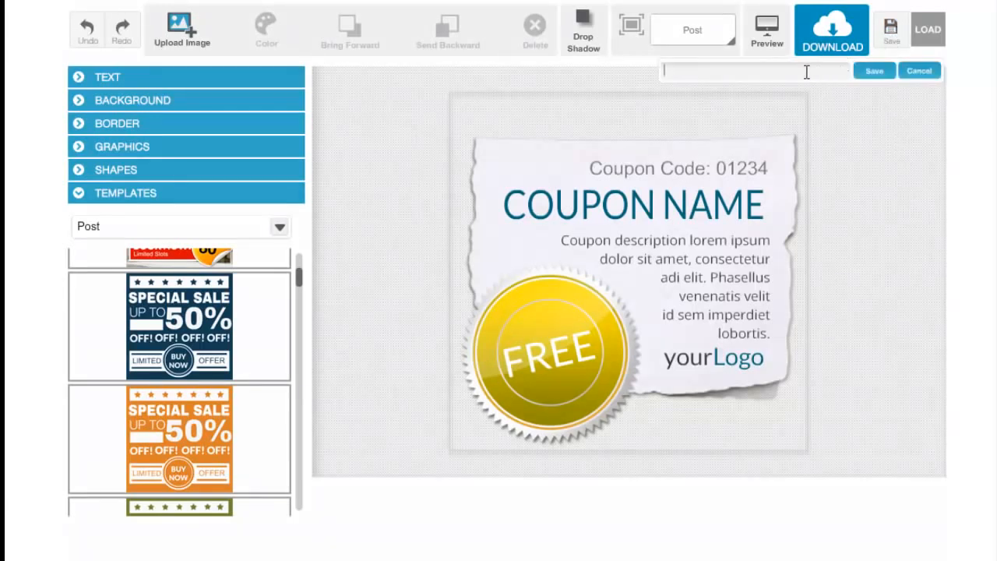
pyautogui.write('My coupon file')
pyautogui.click(868, 70)
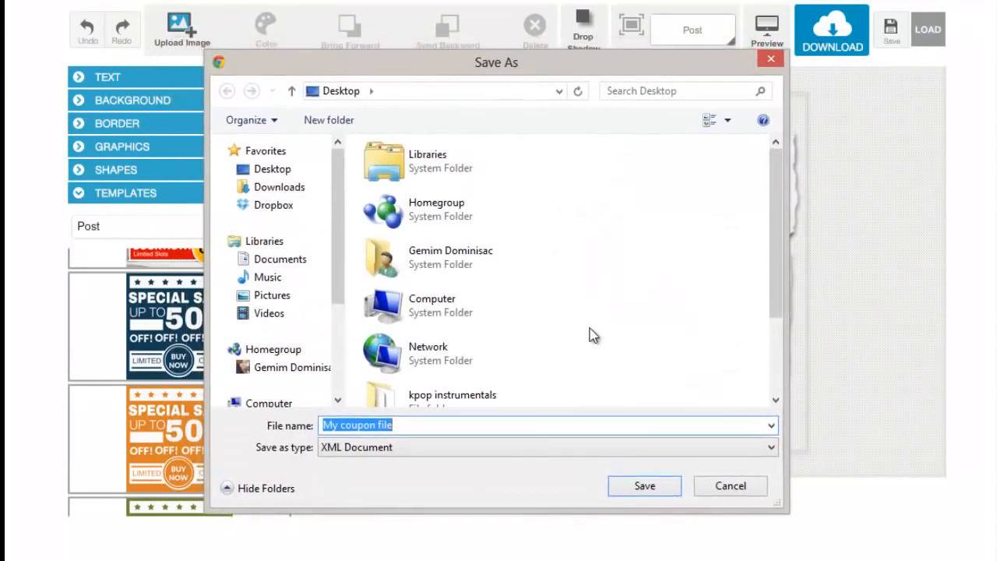
pyautogui.click(647, 486)
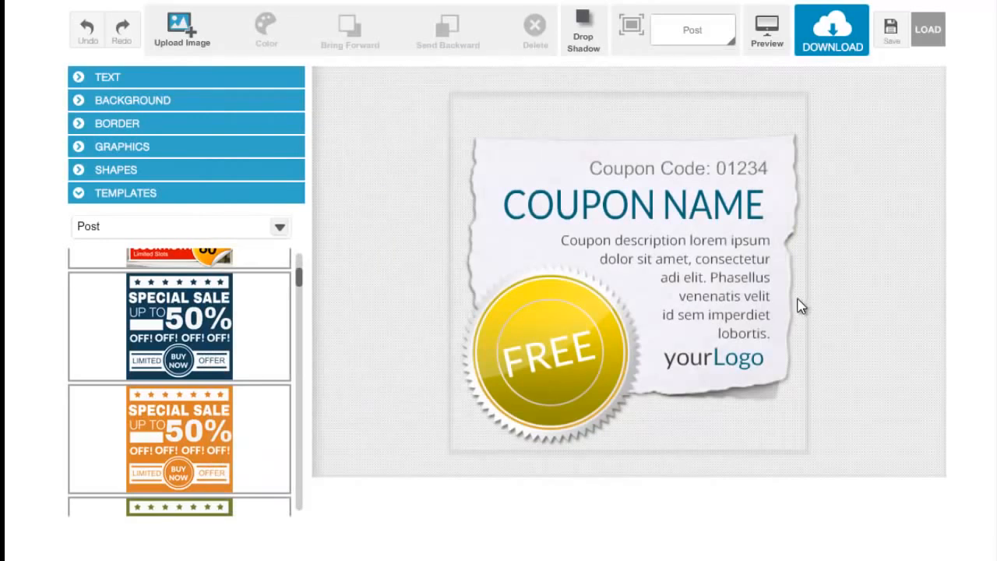
# - Load the saved XML design "My coupon file" from the Desktop into the editor
pyautogui.click(934, 48)
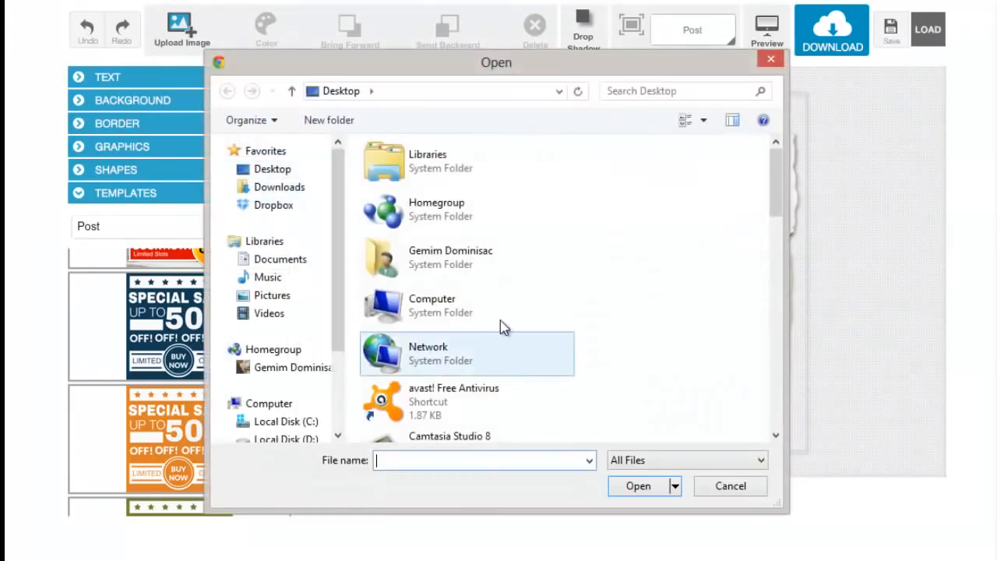
pyautogui.moveTo(778, 215); pyautogui.dragTo(783, 419)
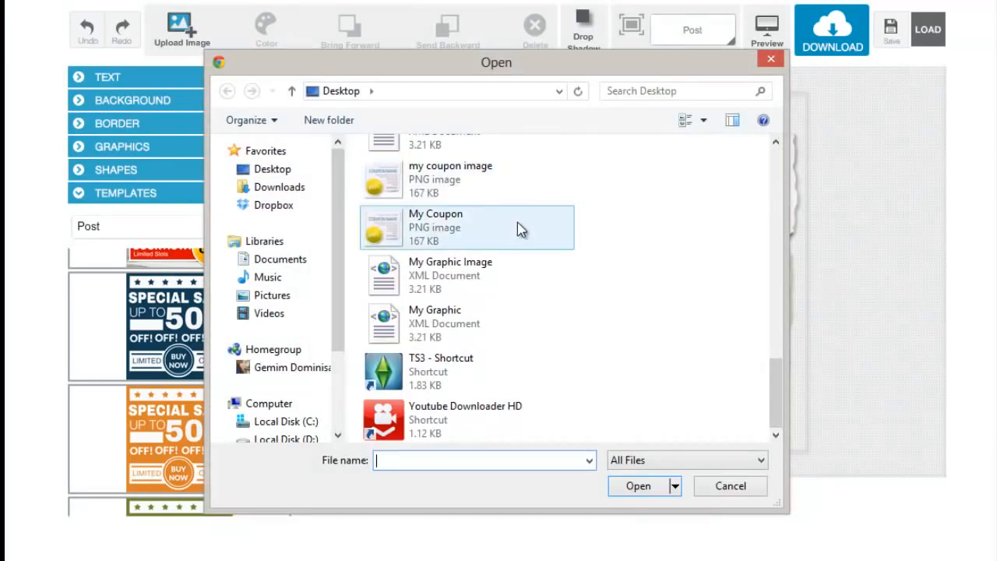
pyautogui.scroll(1, 774, 401)
pyautogui.click(485, 182)
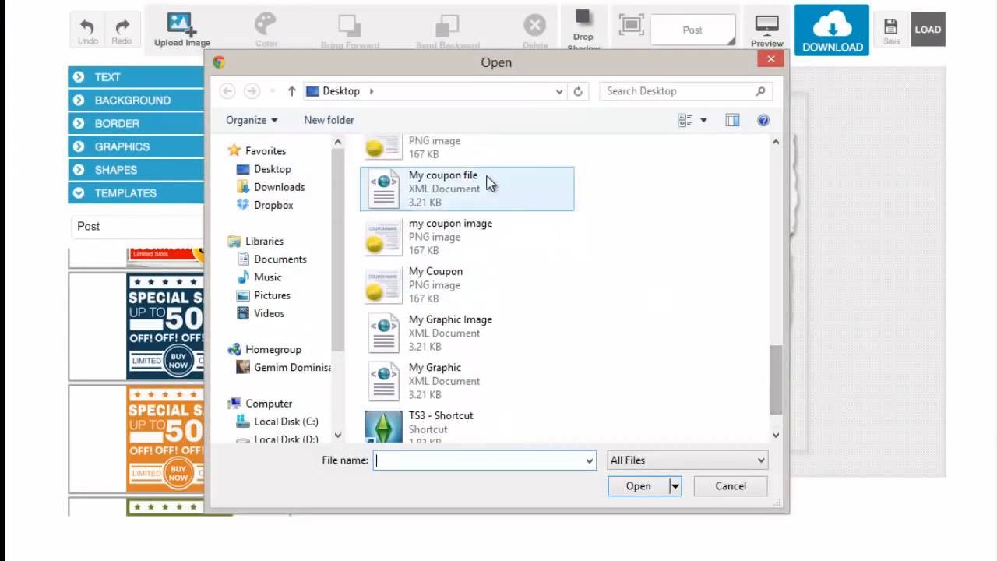
pyautogui.click(654, 491)
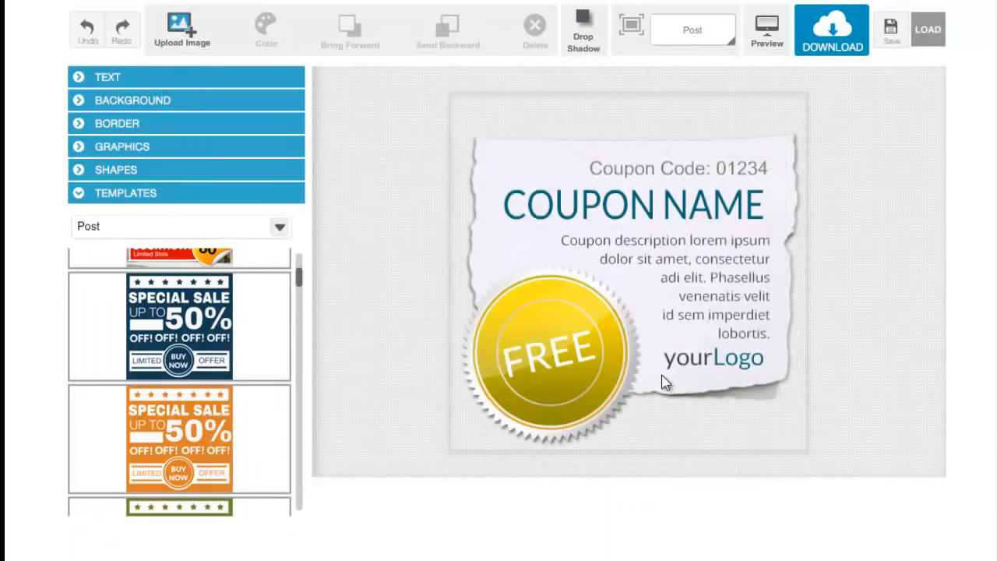